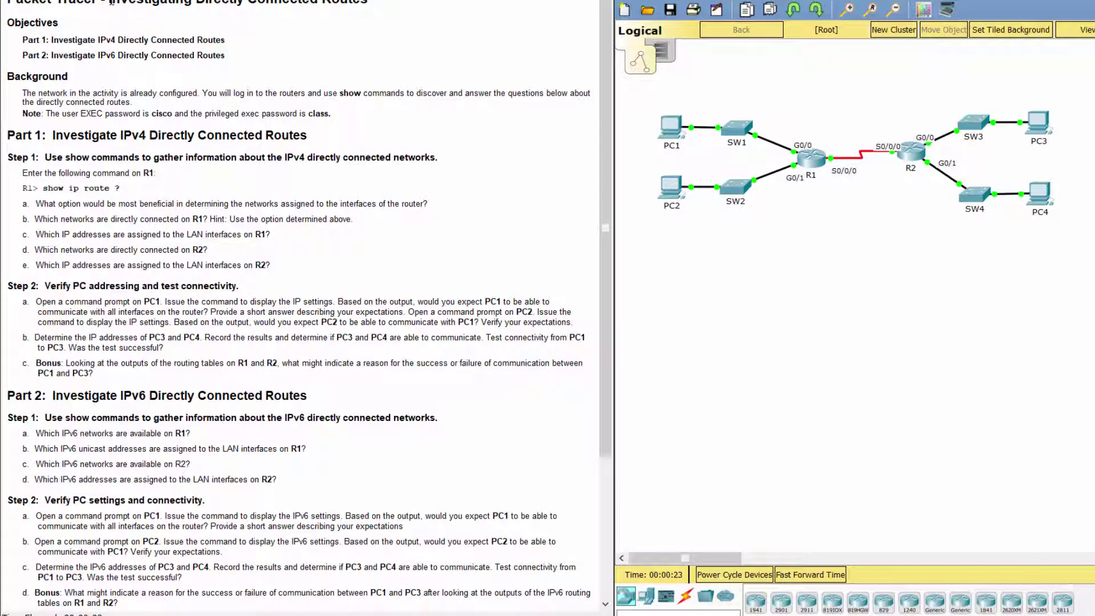
# Step: Read the lab title, Background, Part 1 and Step 1 instructions about R1's show ip route
pyautogui.moveTo(113, 6); pyautogui.dragTo(372, 3)
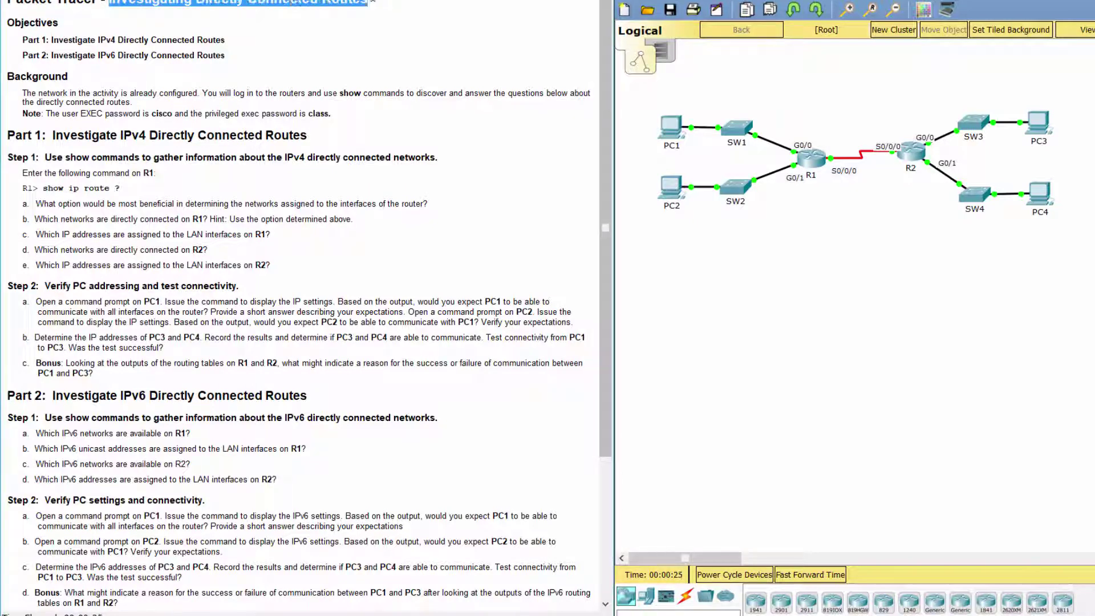
pyautogui.click(396, 60)
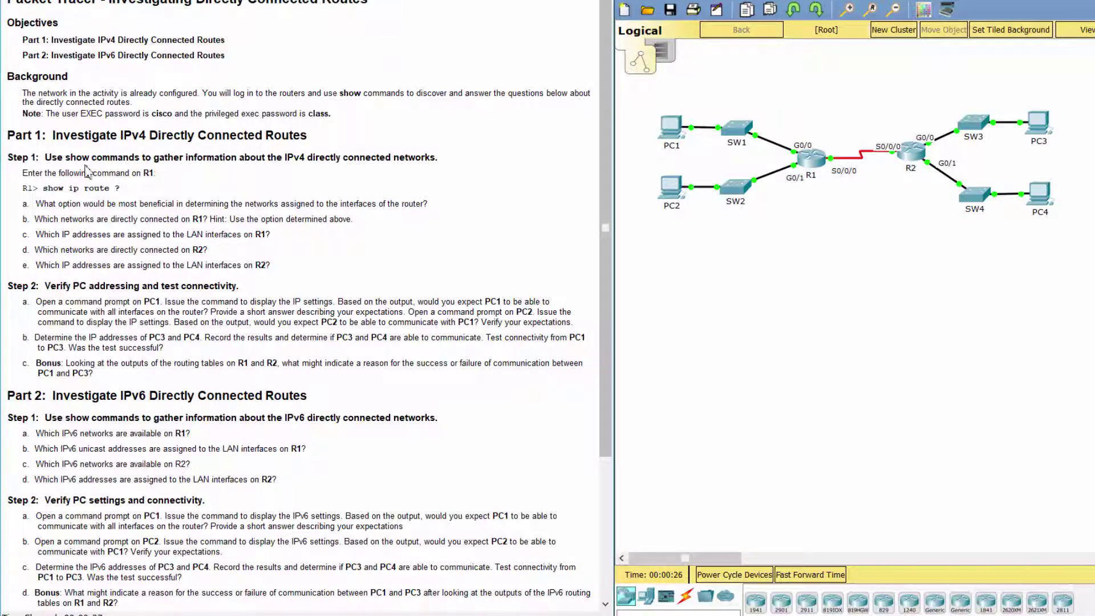
pyautogui.moveTo(22, 93); pyautogui.dragTo(150, 102)
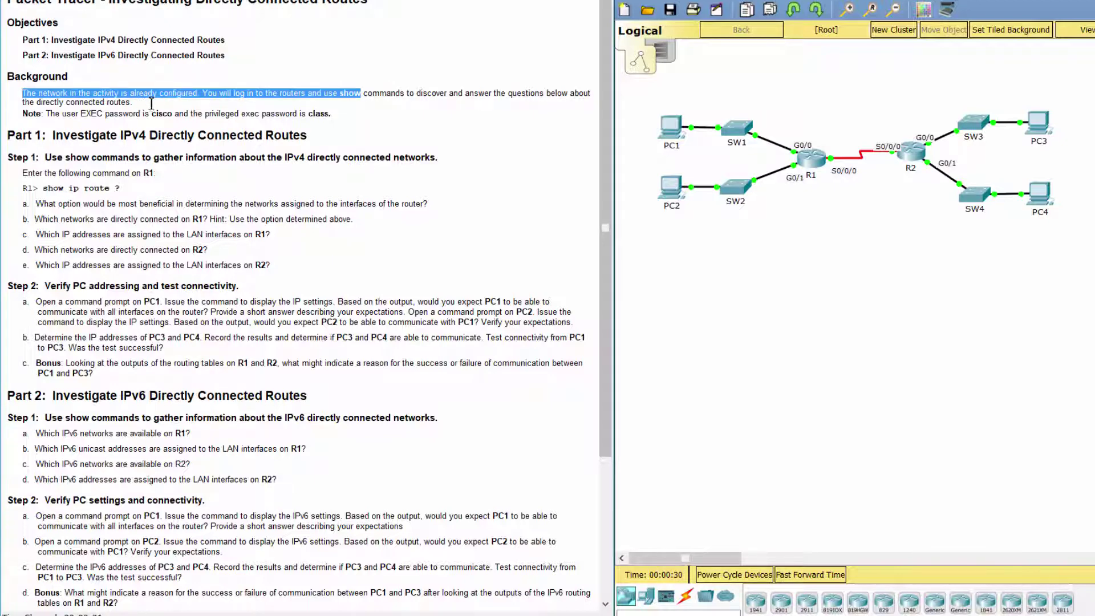
pyautogui.tripleClick(142, 104)
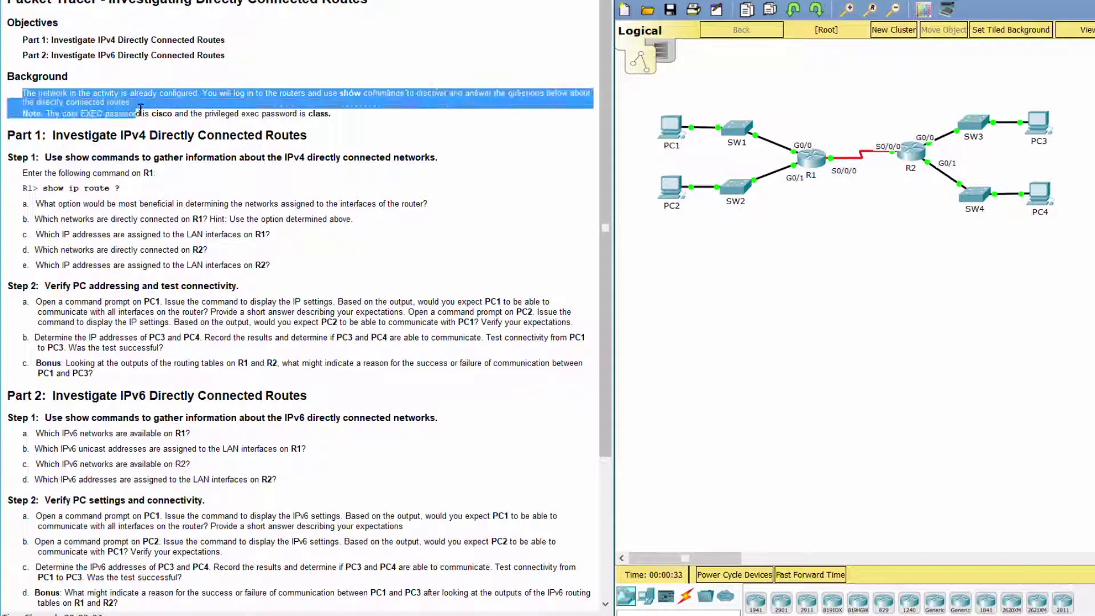
pyautogui.click(381, 137)
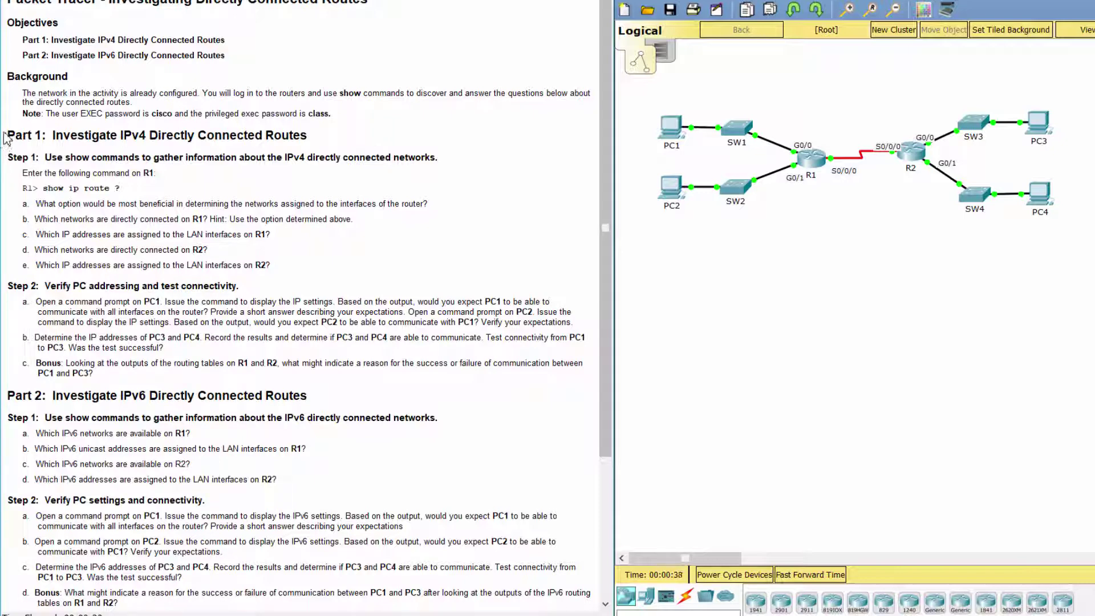
pyautogui.moveTo(6, 136); pyautogui.dragTo(309, 140)
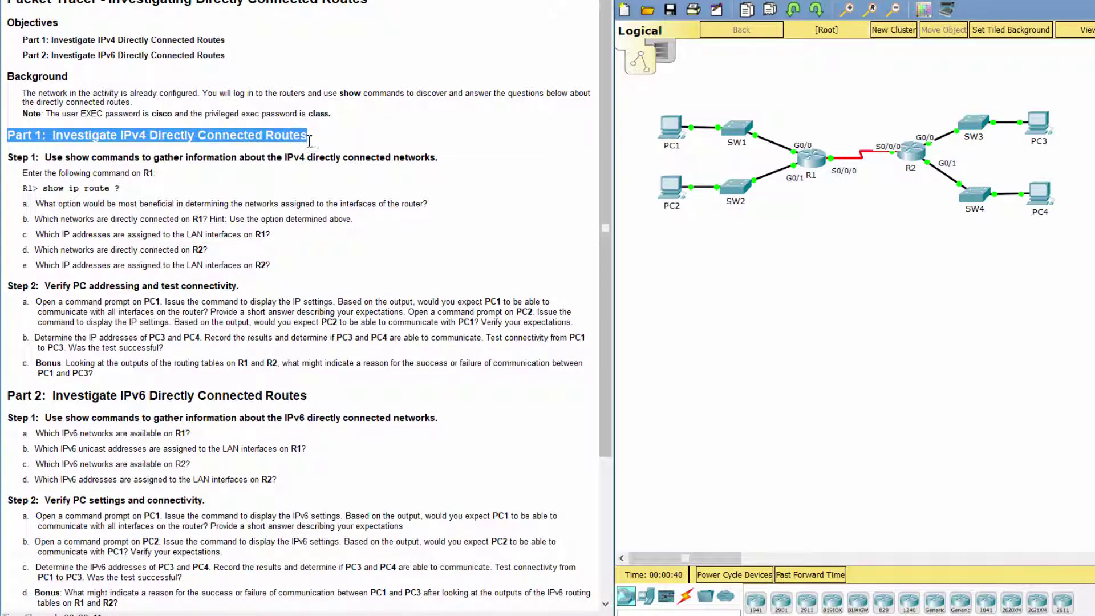
pyautogui.click(17, 183)
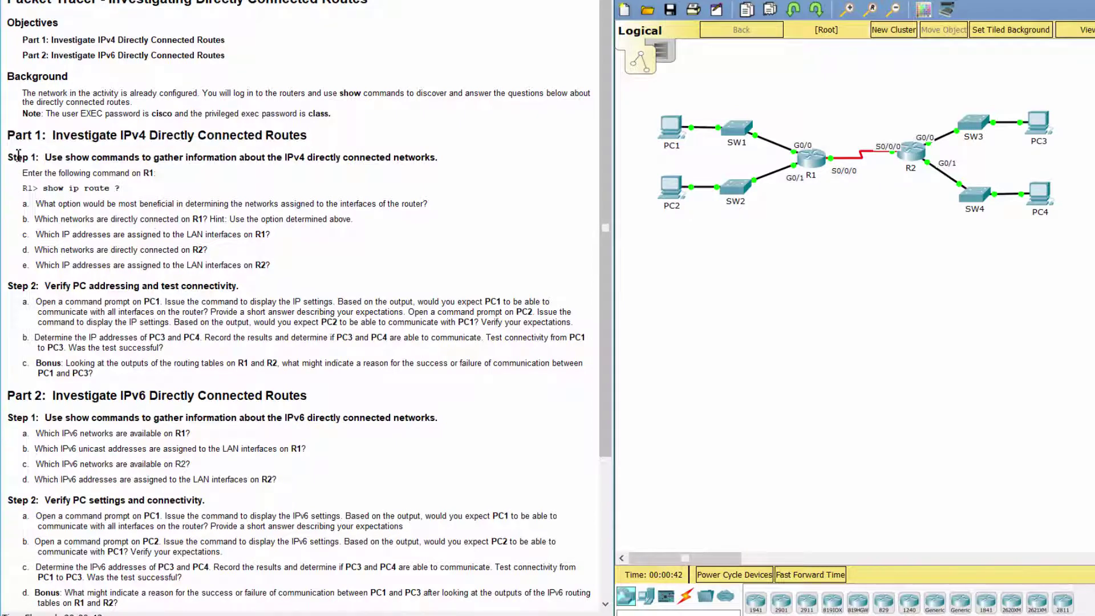
pyautogui.moveTo(10, 161); pyautogui.dragTo(442, 154)
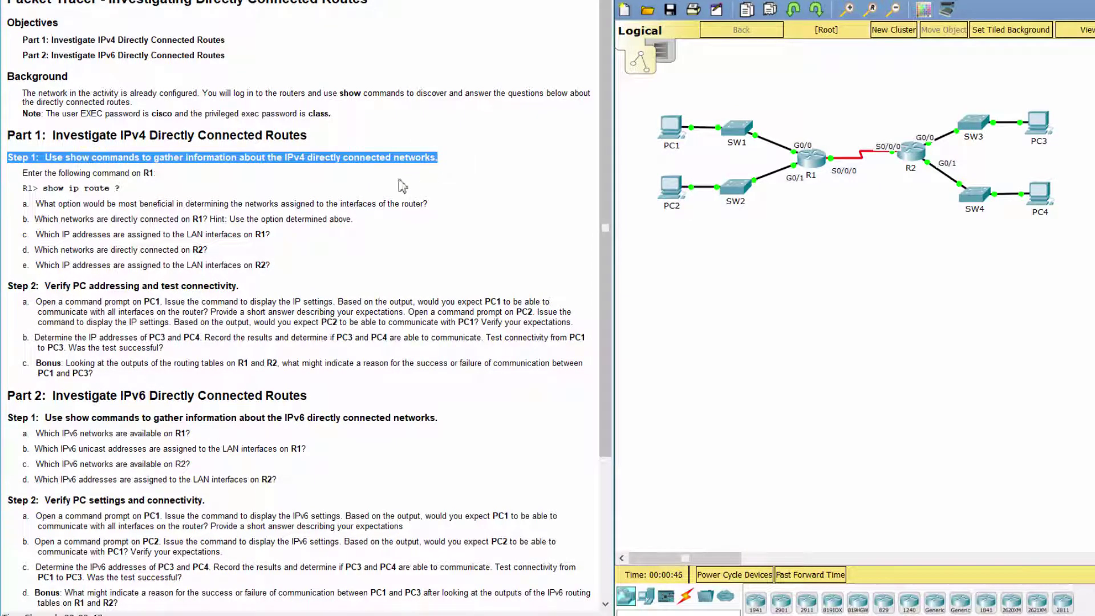
pyautogui.click(211, 199)
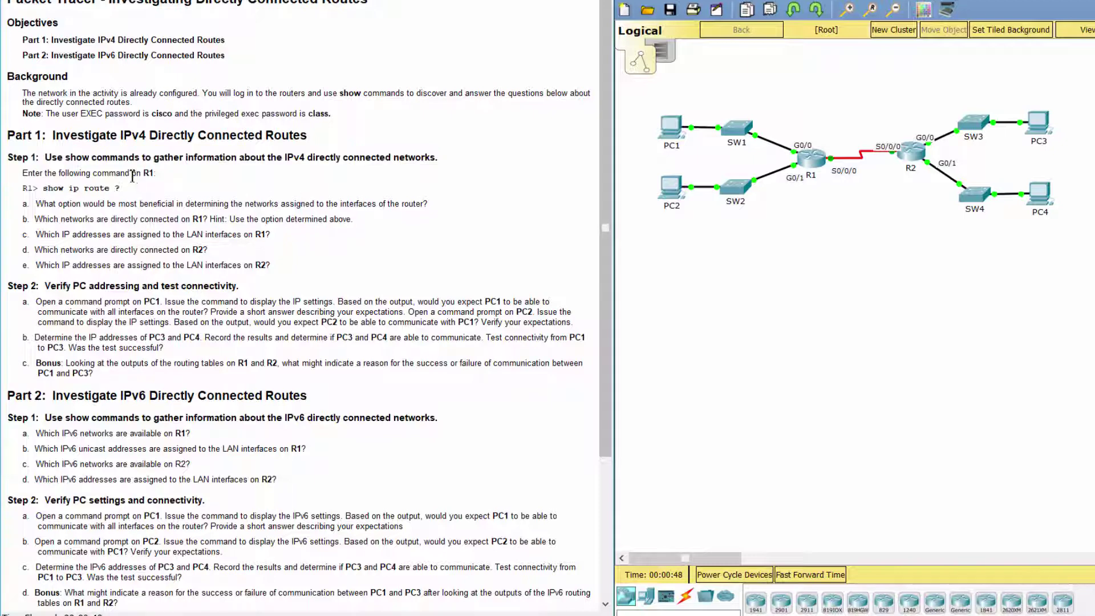
pyautogui.moveTo(130, 173); pyautogui.dragTo(194, 178)
pyautogui.moveTo(43, 188); pyautogui.dragTo(122, 188)
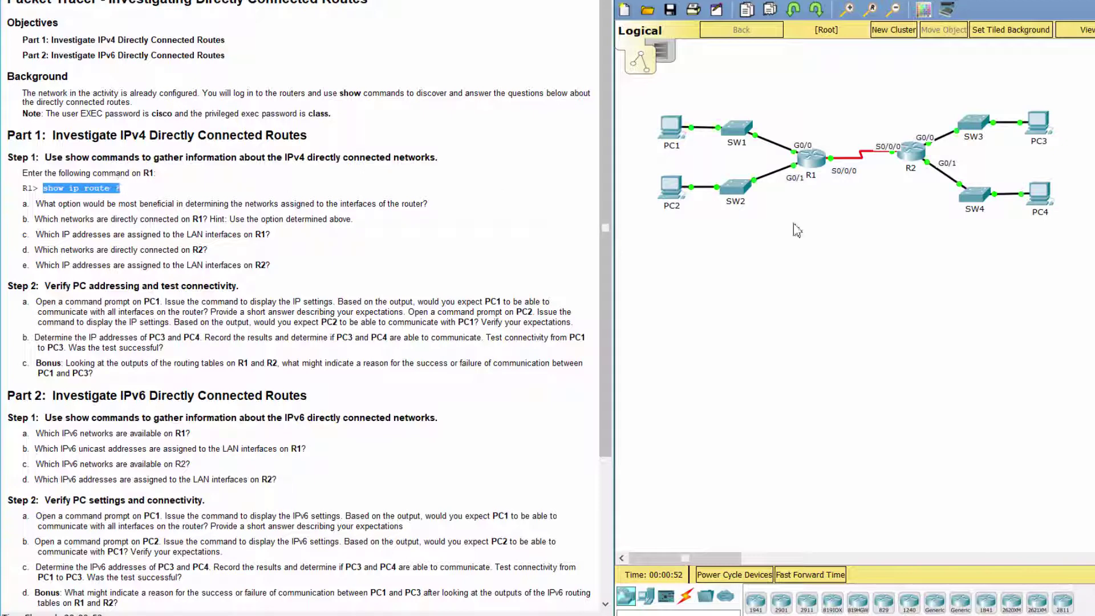
# Step: Open R1's command line and log in with the user EXEC password
pyautogui.click(816, 168)
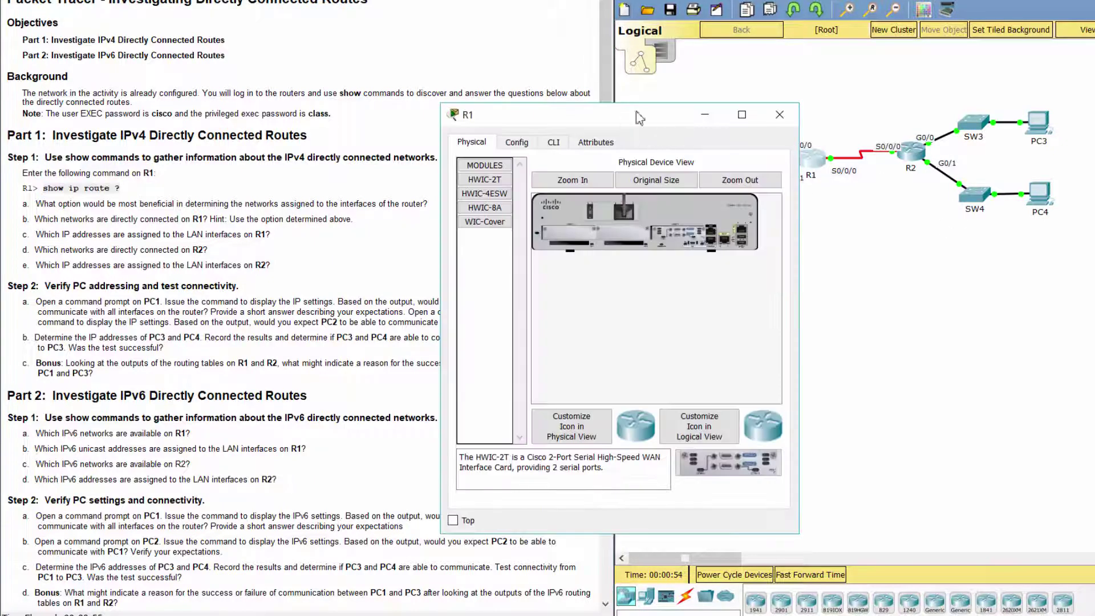
pyautogui.moveTo(636, 114); pyautogui.dragTo(828, 91)
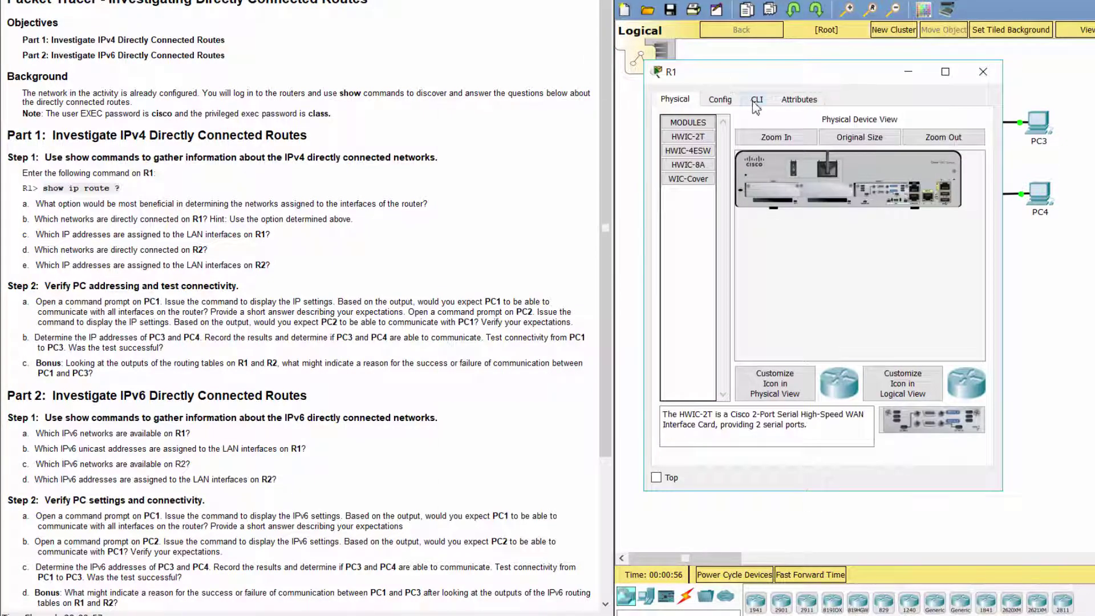
pyautogui.click(755, 101)
pyautogui.press('Return')
pyautogui.press('Return')
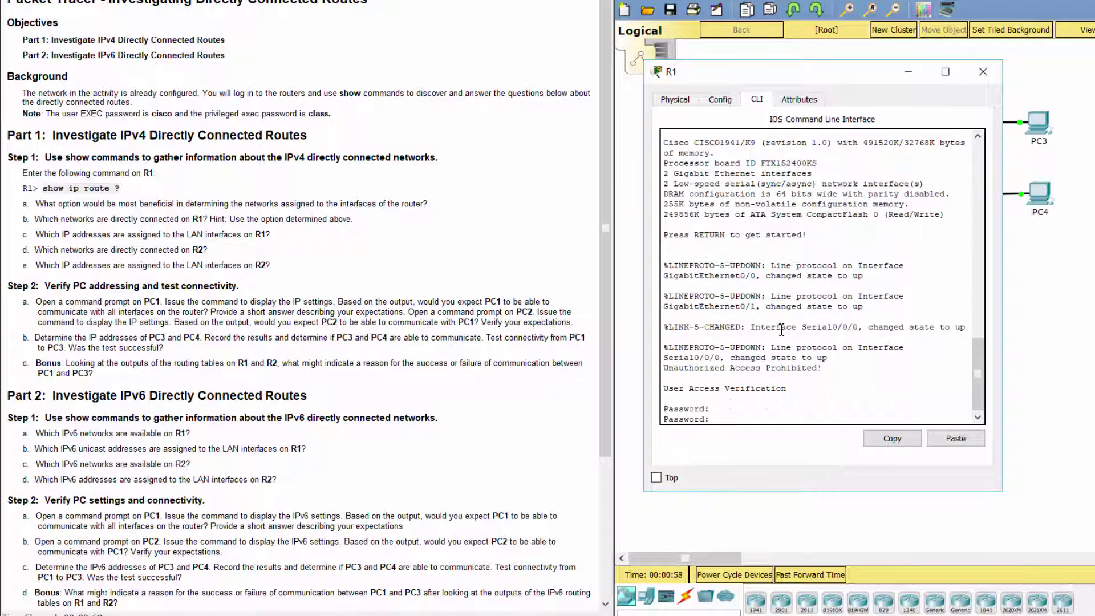
pyautogui.write('cisco')
pyautogui.press('Return')
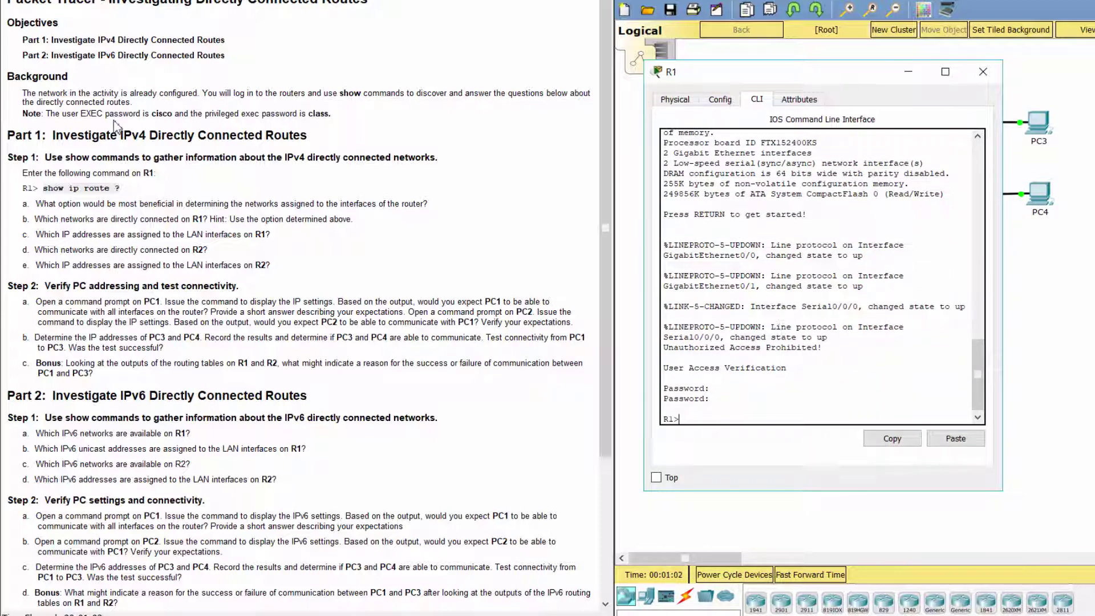
# Step: Enter privileged EXEC with enable and the privileged password, enlarge the window, and type show ip route
pyautogui.moveTo(106, 114); pyautogui.dragTo(334, 113)
pyautogui.click(732, 417)
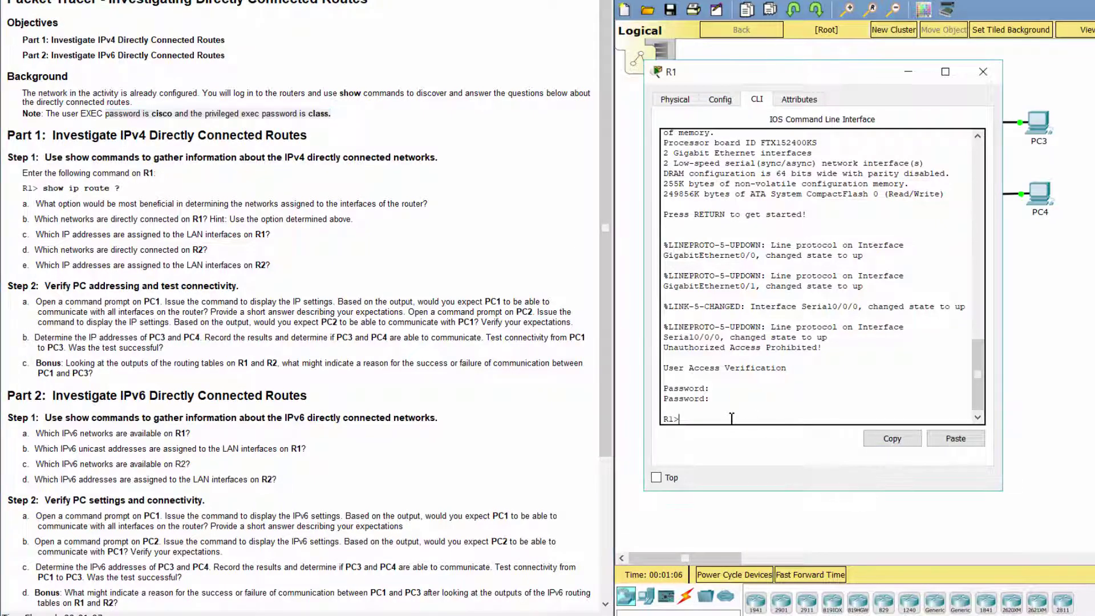
pyautogui.write('enable')
pyautogui.press('Return')
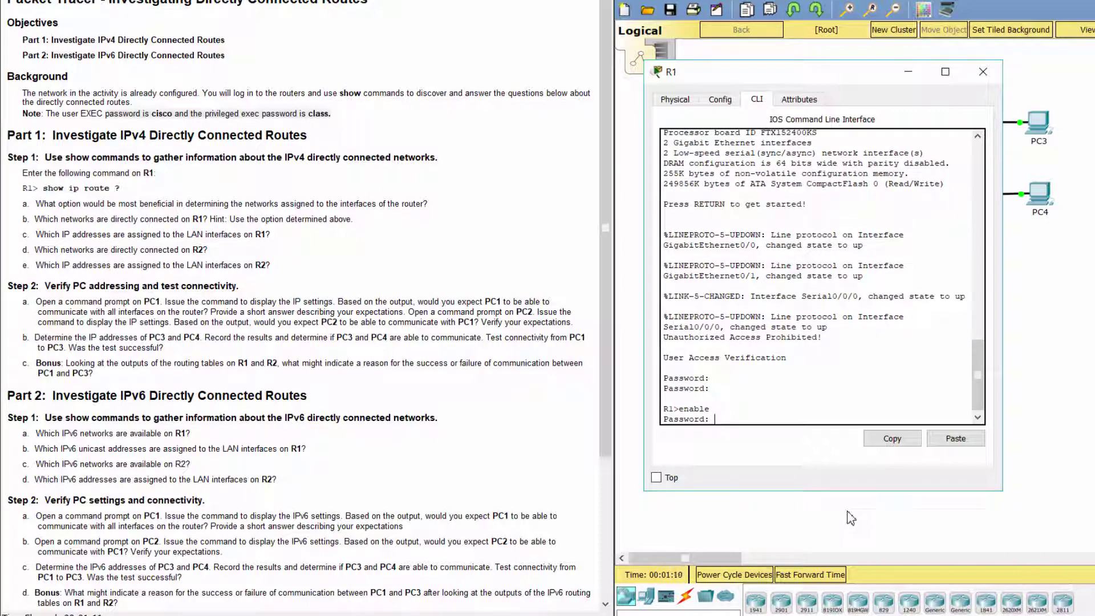
pyautogui.write('class')
pyautogui.press('Return')
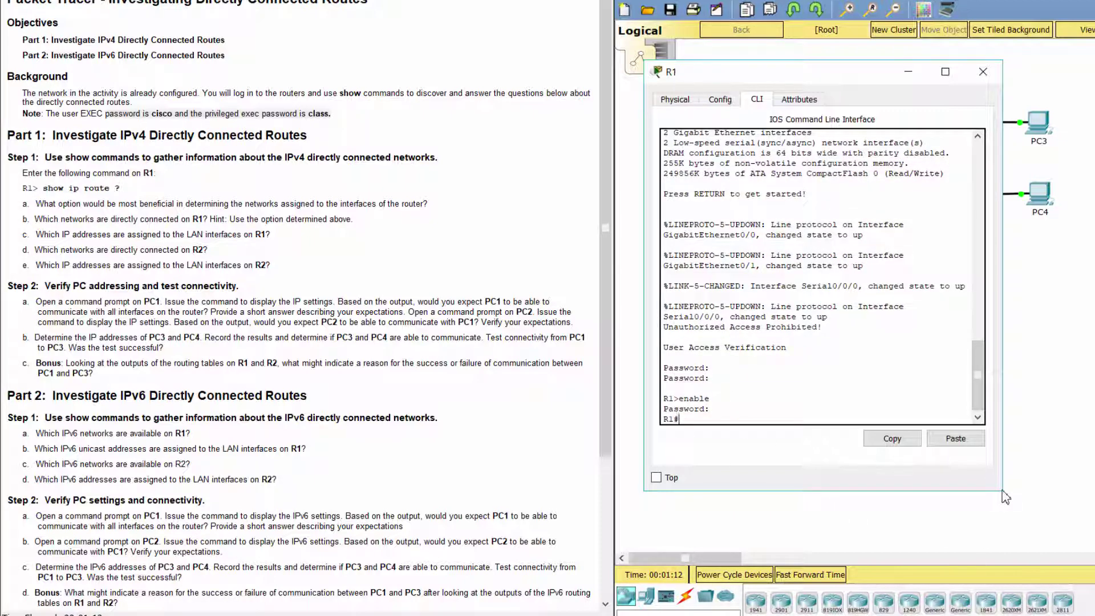
pyautogui.moveTo(1002, 490); pyautogui.dragTo(1094, 516)
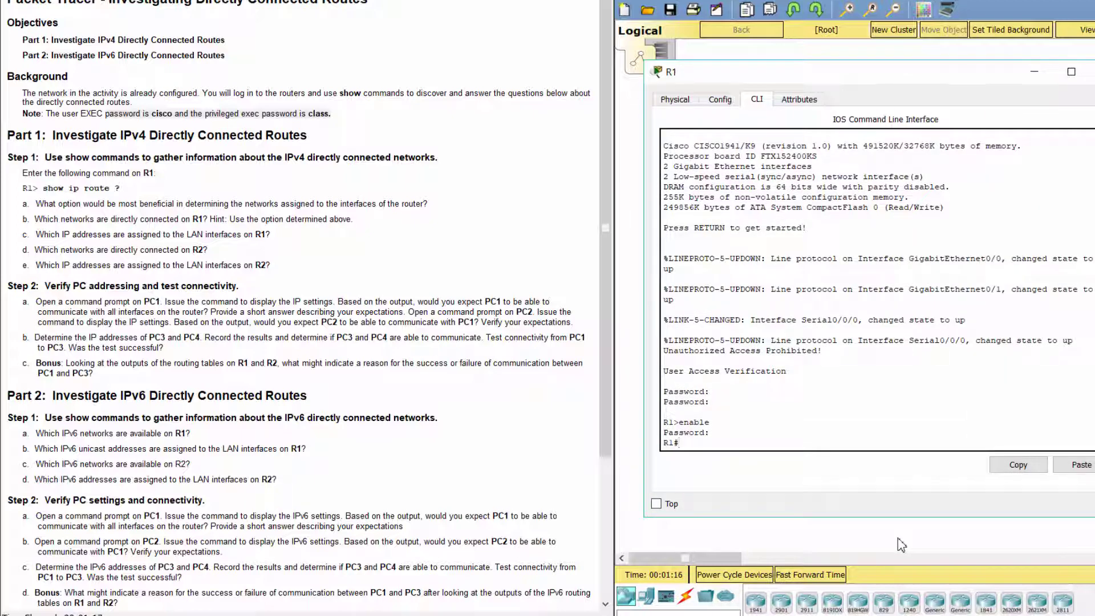
pyautogui.write('show ip route')
# Step: Run show ip route on R1 and read questions a and b
pyautogui.press('Return')
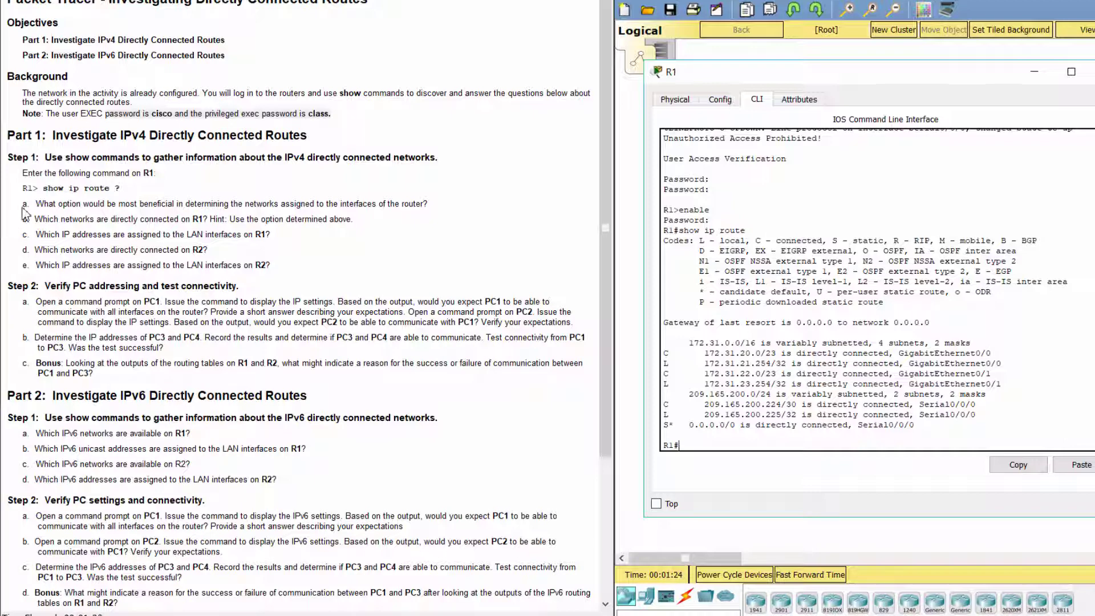
pyautogui.moveTo(33, 204); pyautogui.dragTo(432, 204)
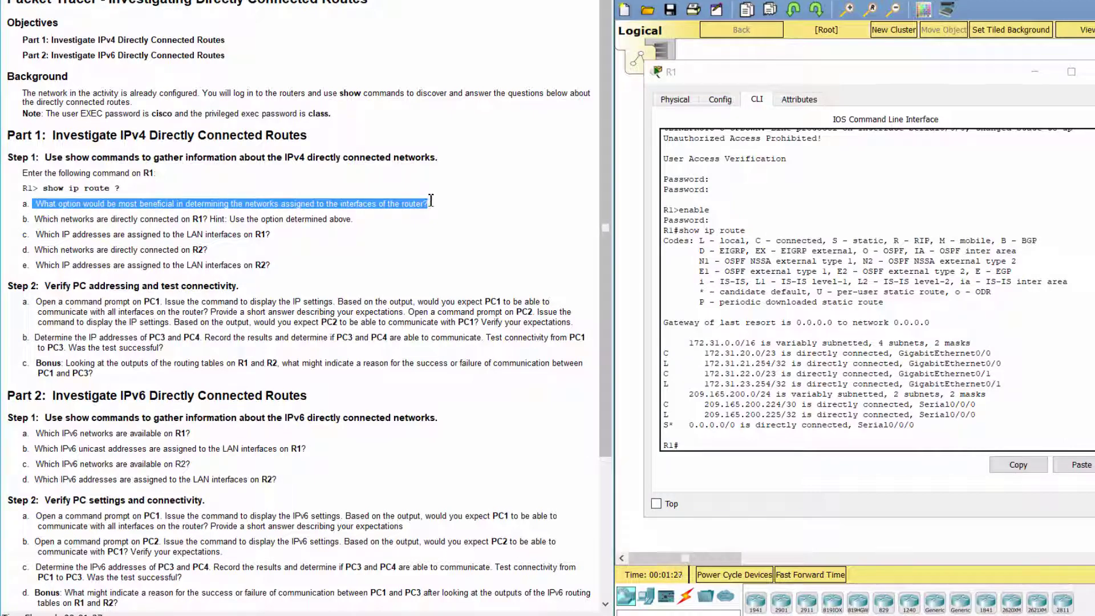
pyautogui.click(446, 240)
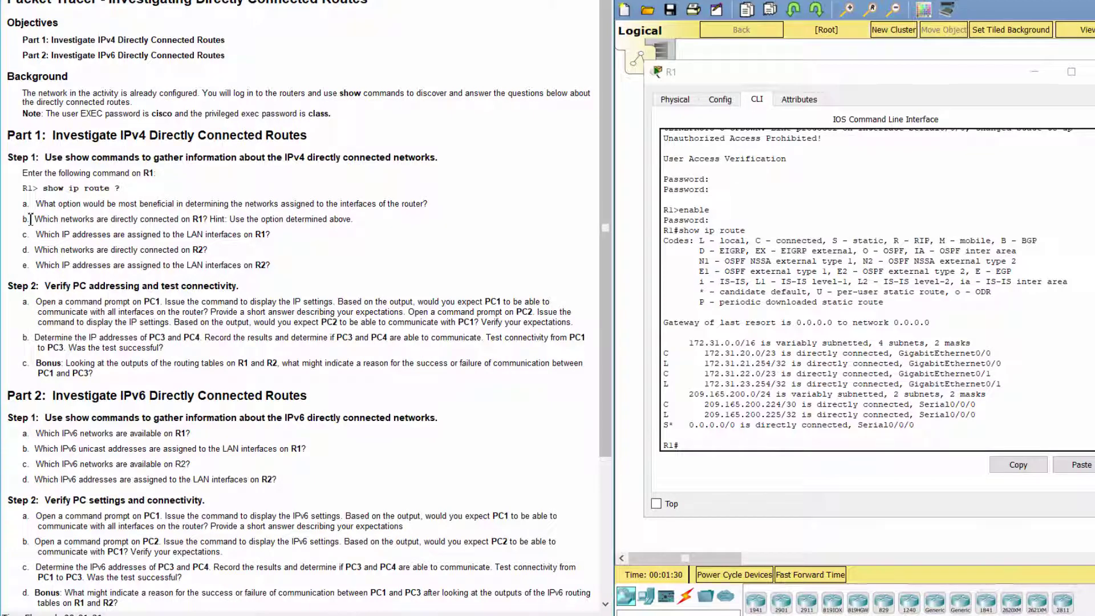
pyautogui.moveTo(32, 219); pyautogui.dragTo(382, 220)
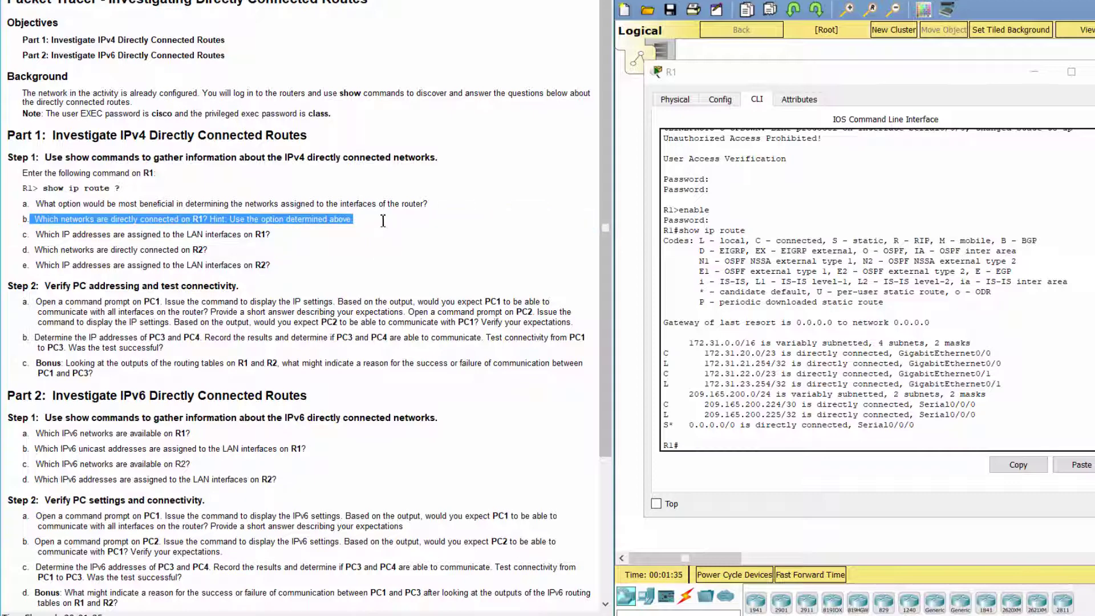
pyautogui.click(713, 428)
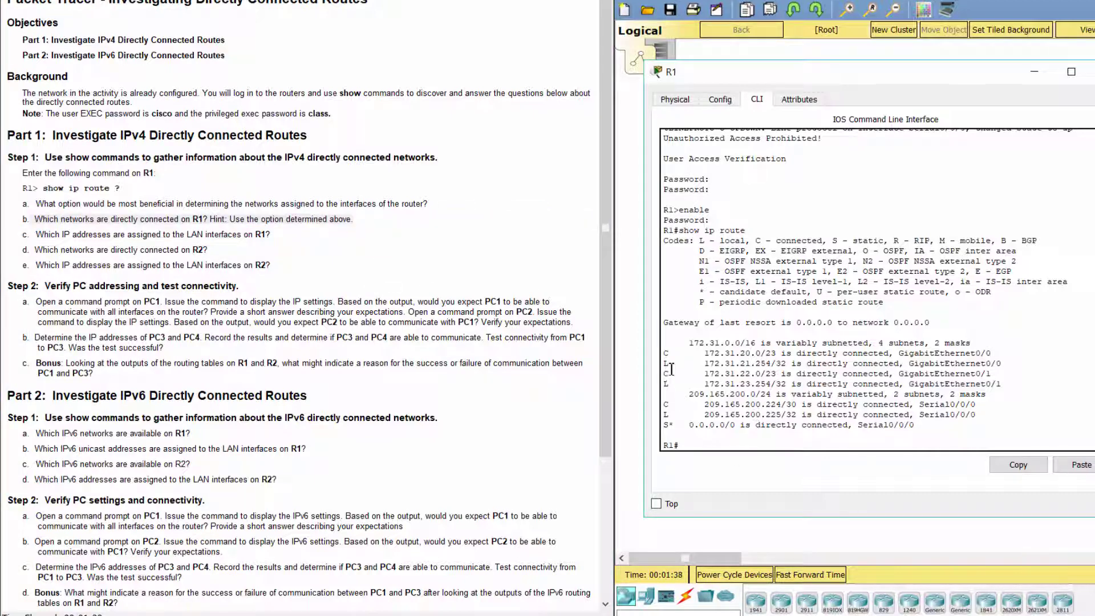
# Step: Note connected routes 172.31.20.0/23, 172.31.22.0/23 and 209.165.200.224/30, then read question c
pyautogui.moveTo(665, 353); pyautogui.dragTo(786, 353)
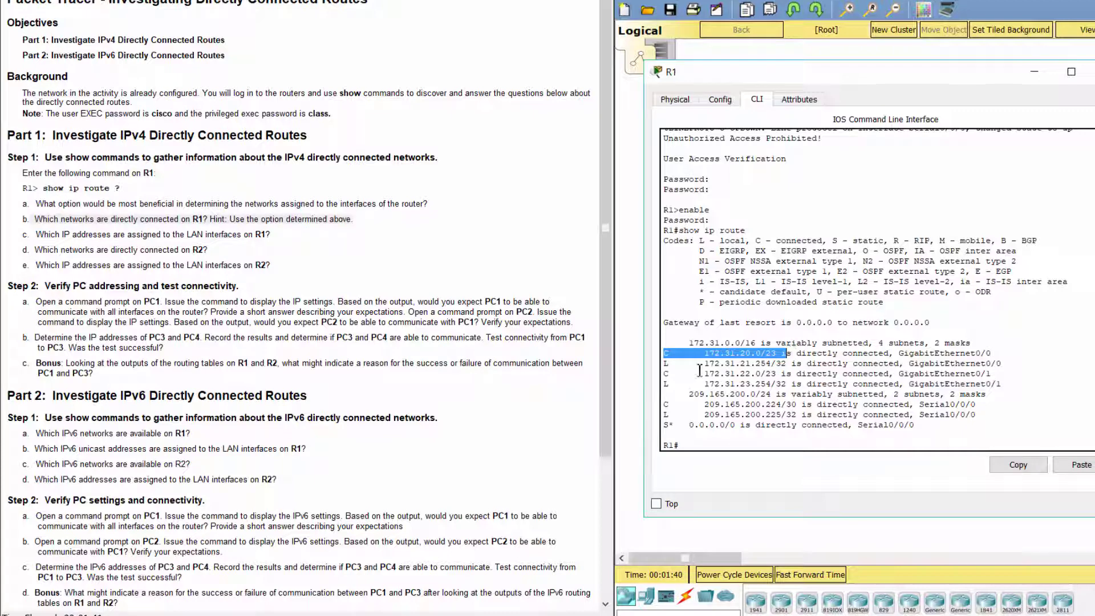
pyautogui.moveTo(666, 373); pyautogui.dragTo(776, 374)
pyautogui.moveTo(664, 404); pyautogui.dragTo(797, 406)
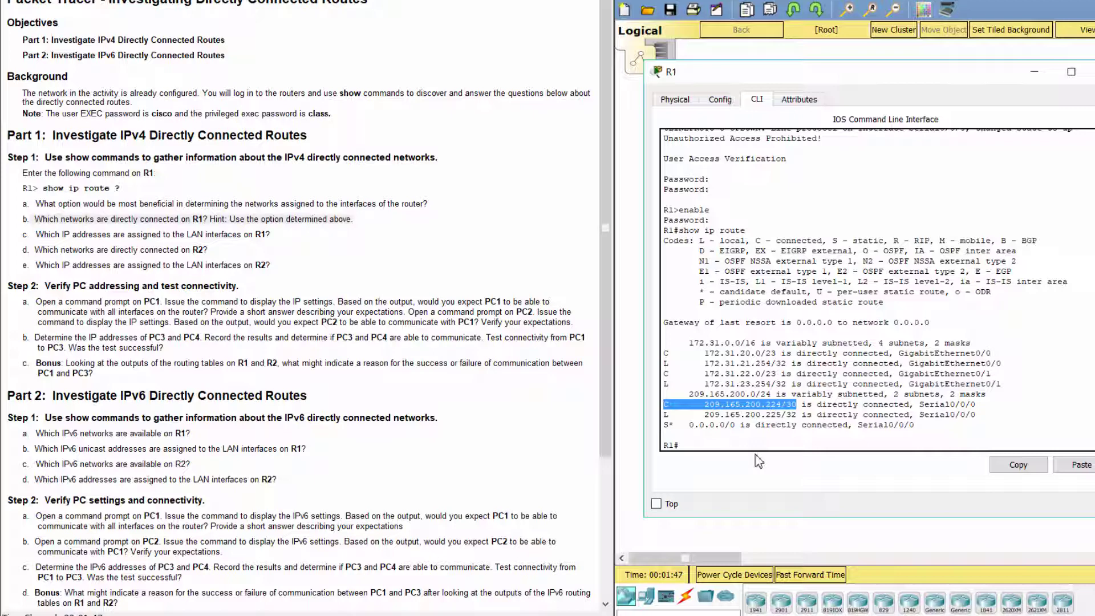
pyautogui.click(758, 461)
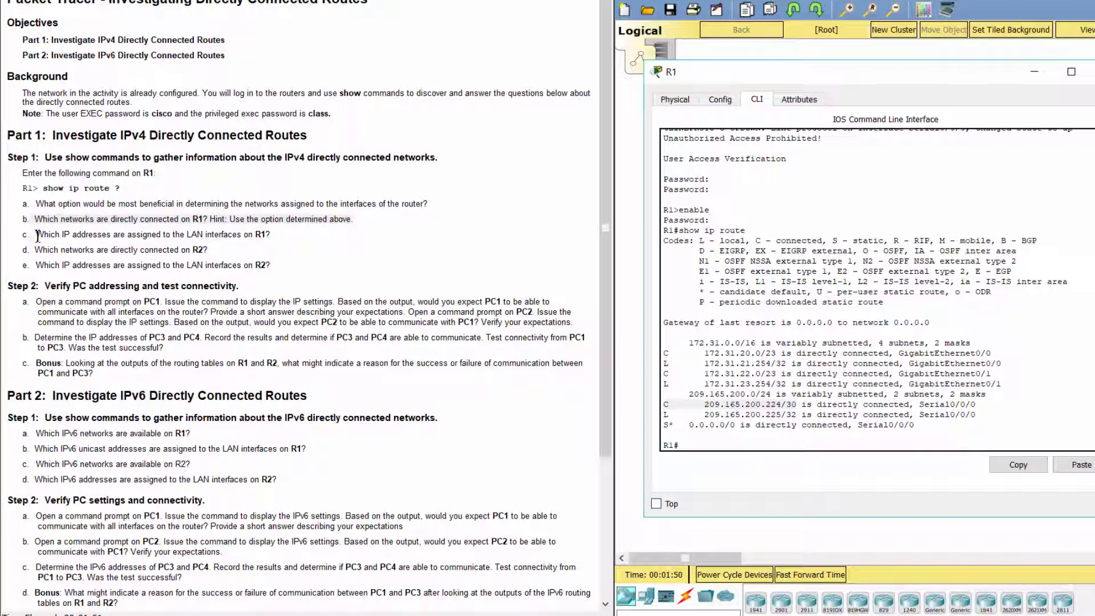
pyautogui.moveTo(37, 235); pyautogui.dragTo(270, 229)
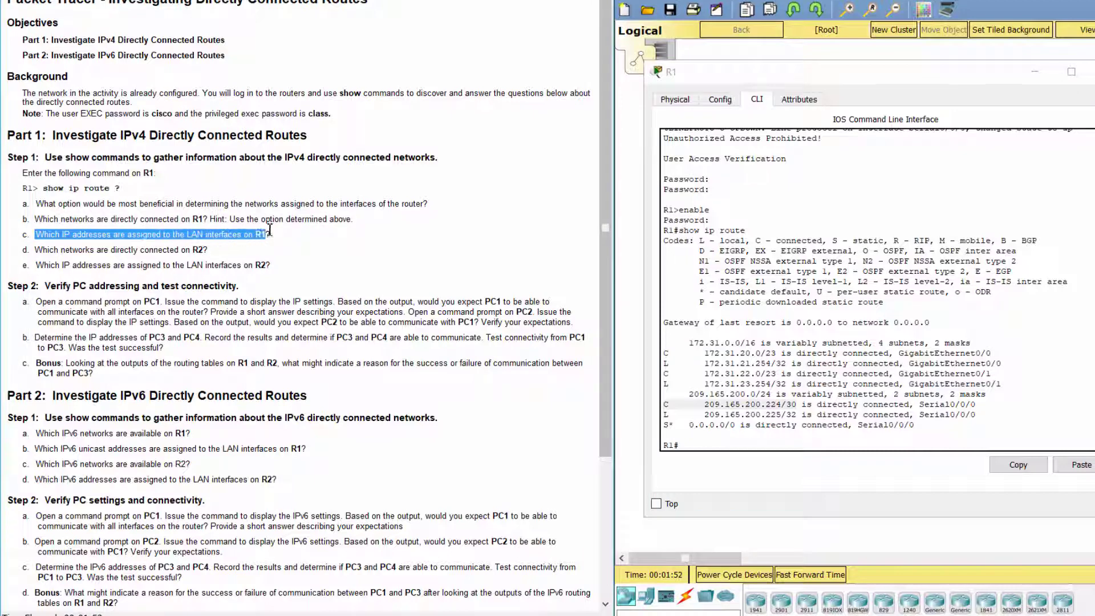
pyautogui.click(707, 442)
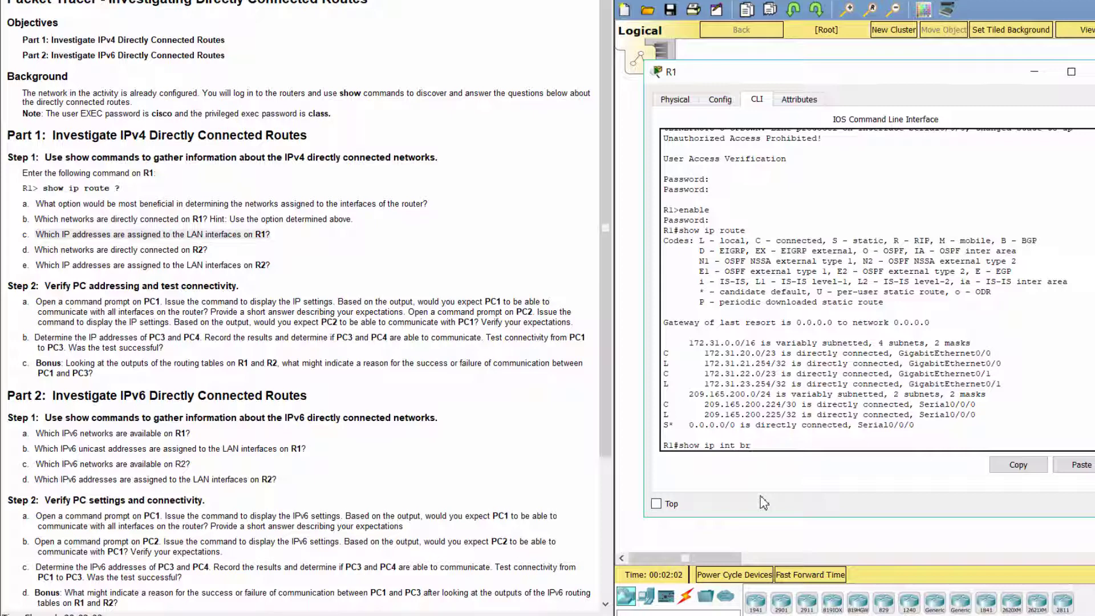
# Step: Run show ip int br on R1 and review the G0/0, G0/1 and Serial0/0/0 addresses
pyautogui.press('Return')
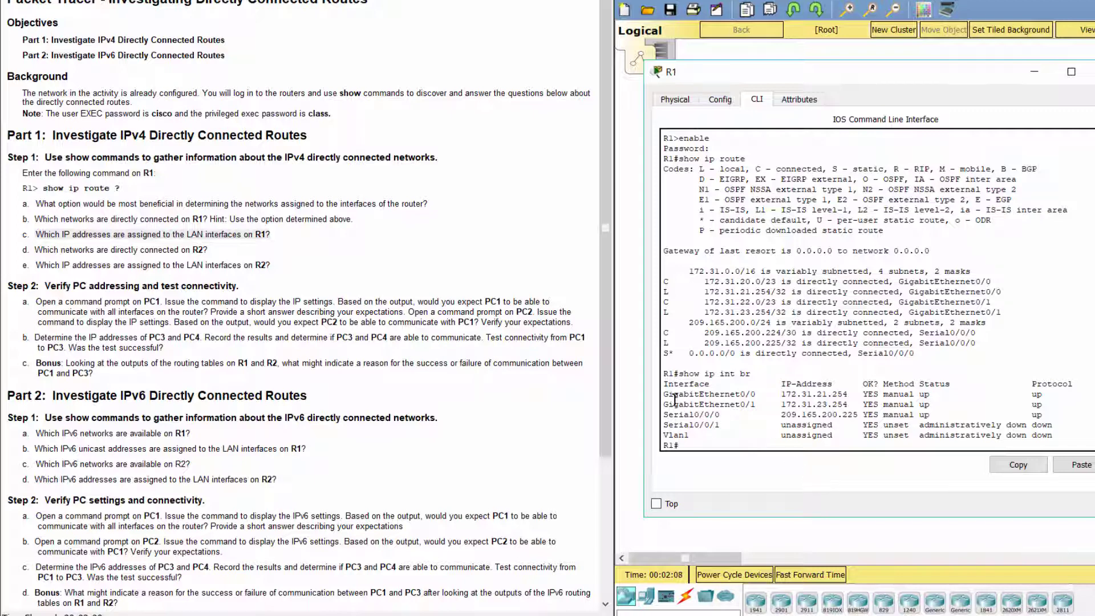
pyautogui.moveTo(665, 399); pyautogui.dragTo(852, 394)
pyautogui.moveTo(664, 404); pyautogui.dragTo(848, 406)
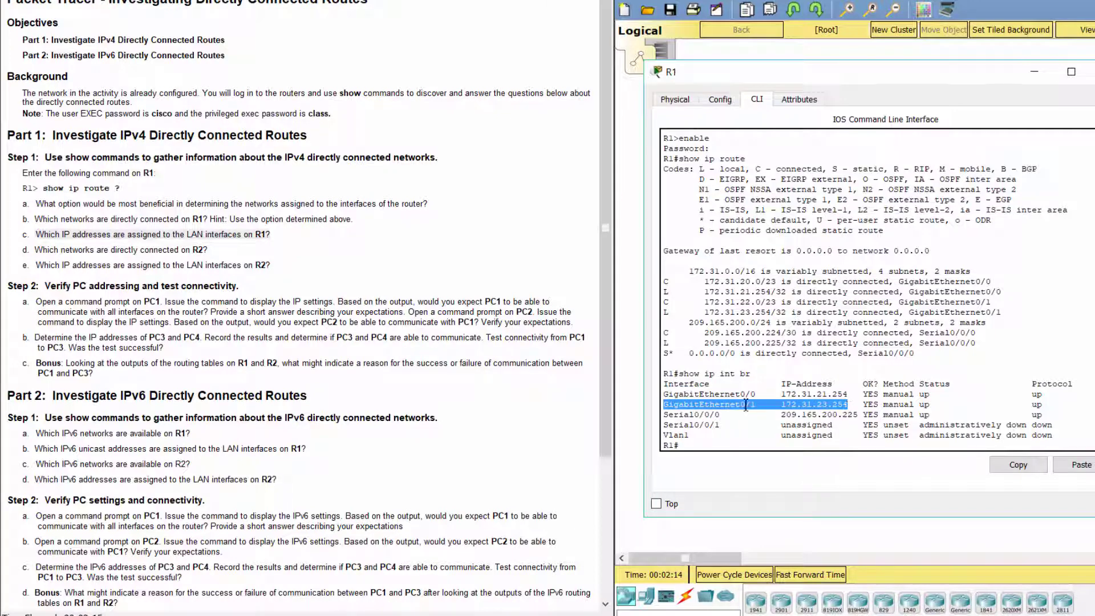
pyautogui.moveTo(665, 414); pyautogui.dragTo(865, 415)
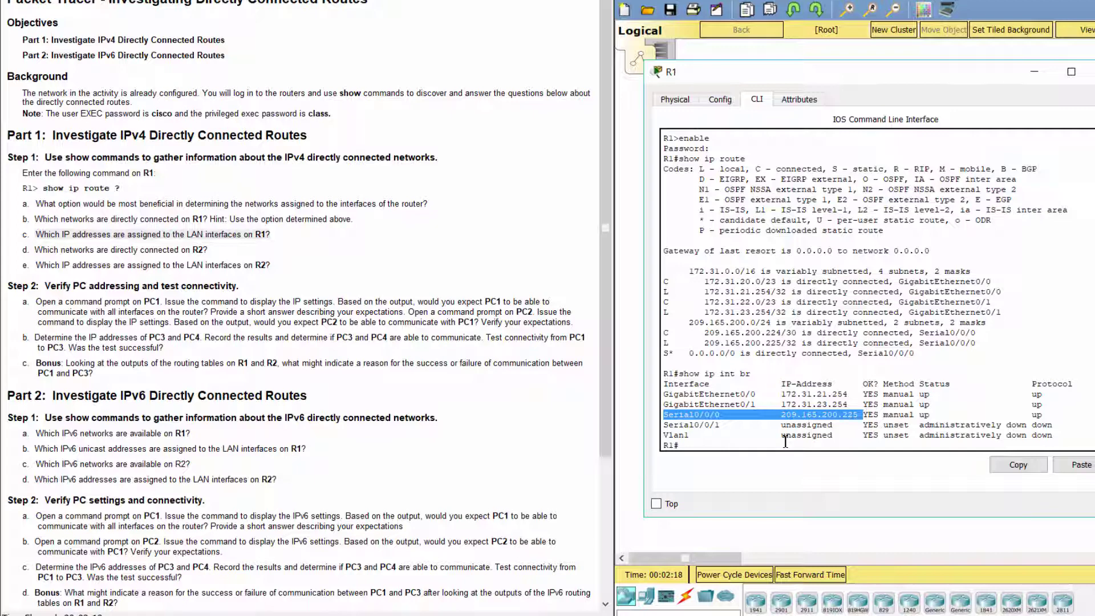
pyautogui.click(812, 490)
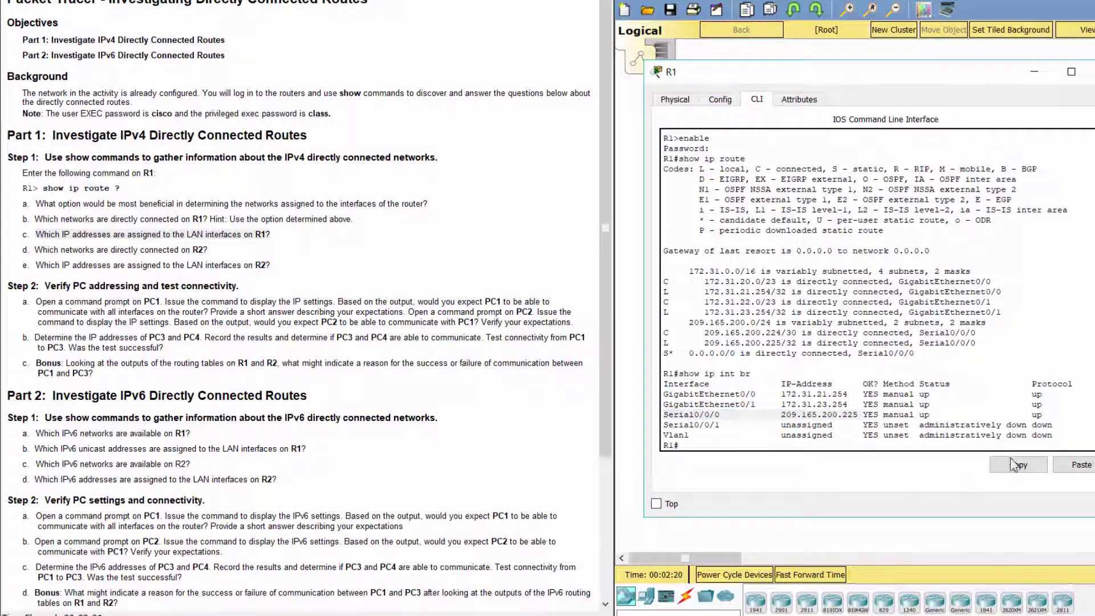
# Step: Close R1's window and open R2's command line in an enlarged window
pyautogui.click(1040, 70)
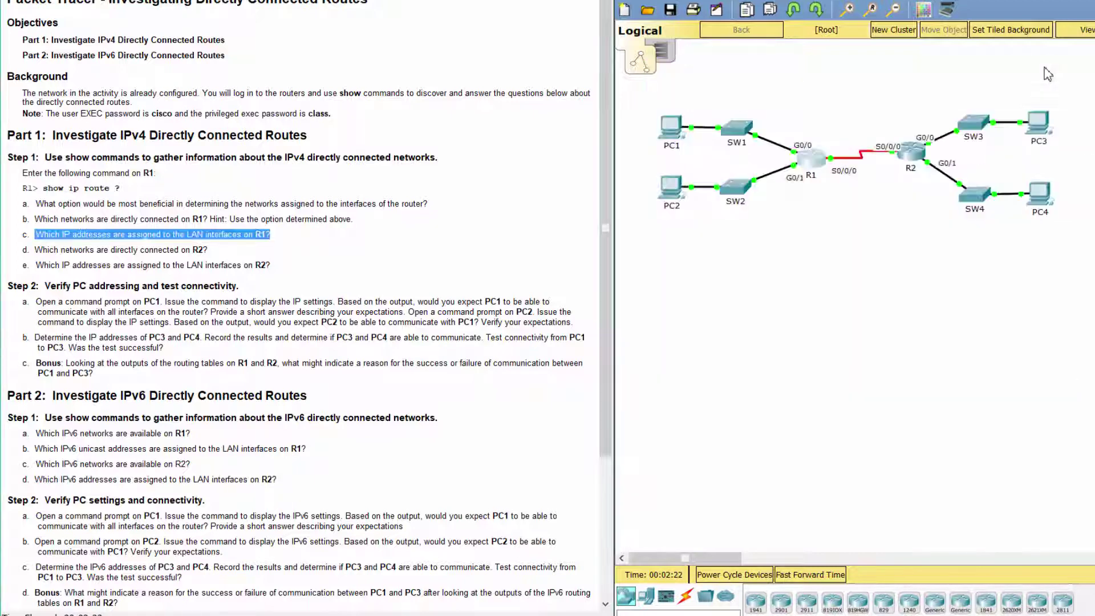
pyautogui.click(914, 165)
pyautogui.moveTo(635, 122); pyautogui.dragTo(829, 74)
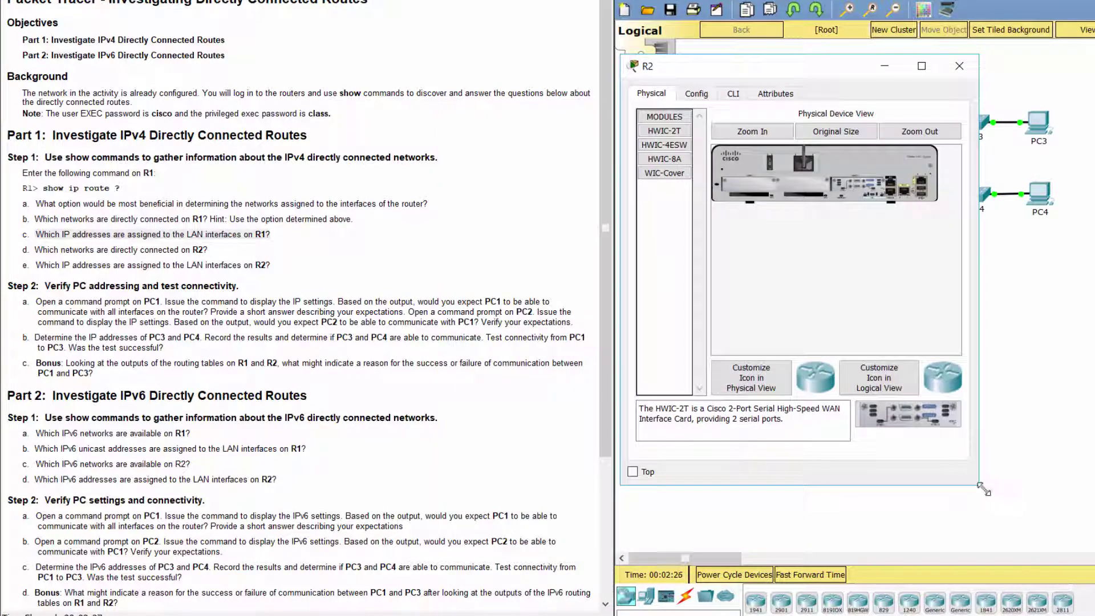
pyautogui.moveTo(982, 485); pyautogui.dragTo(1082, 519)
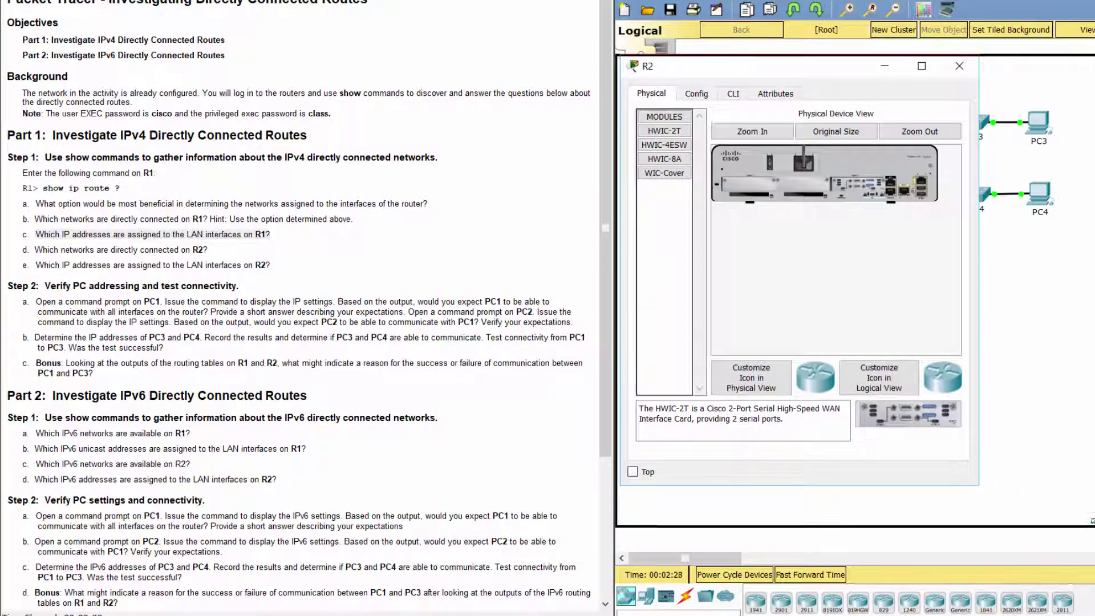
pyautogui.click(733, 94)
pyautogui.click(882, 293)
# Step: Log in to R2, enter privileged EXEC mode, and type show ip route
pyautogui.press('Return')
pyautogui.press('Return')
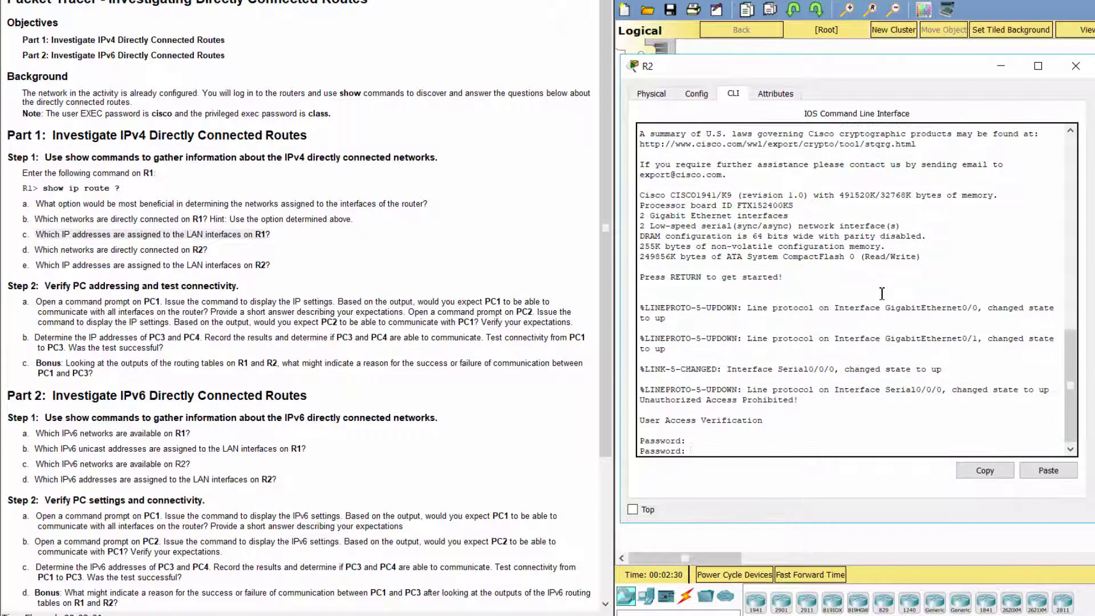
pyautogui.write('cisco')
pyautogui.press('Return')
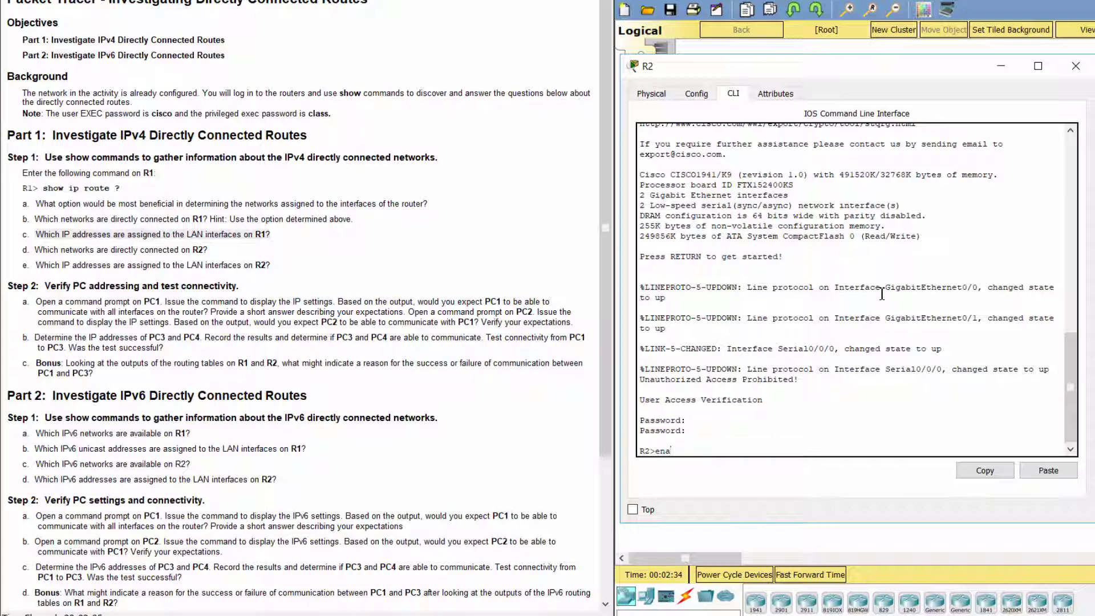
pyautogui.write('ena')
pyautogui.press('Tab')
pyautogui.press('Return')
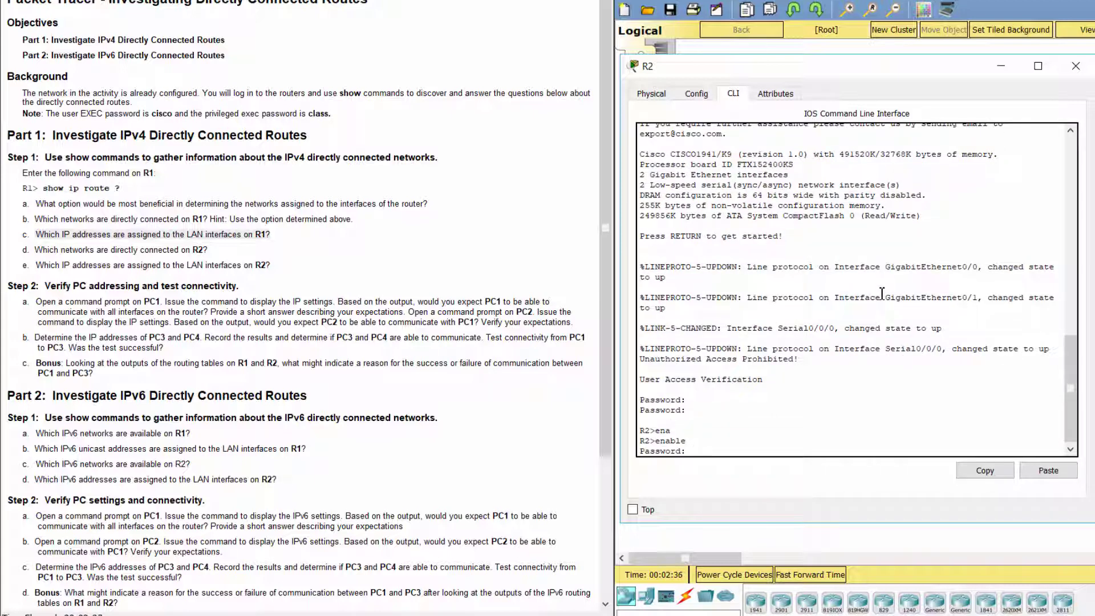
pyautogui.write('class')
pyautogui.press('Return')
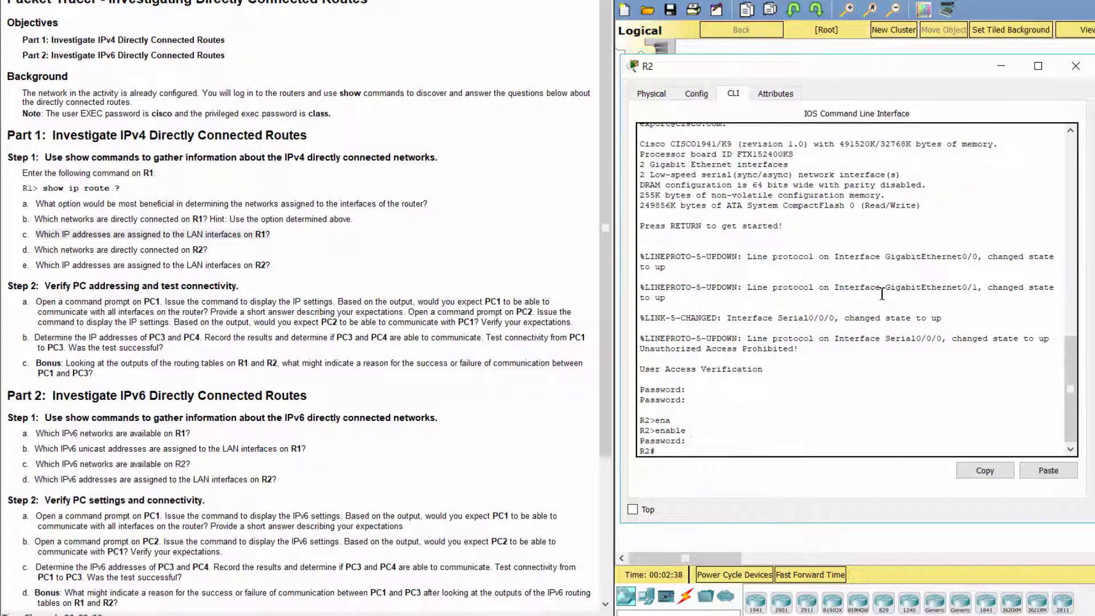
pyautogui.write('show ip route')
# Step: Run show ip route on R2 and note 172.31.24.0/24, 172.31.25.0/24 and 209.165.200.224/30
pyautogui.press('Return')
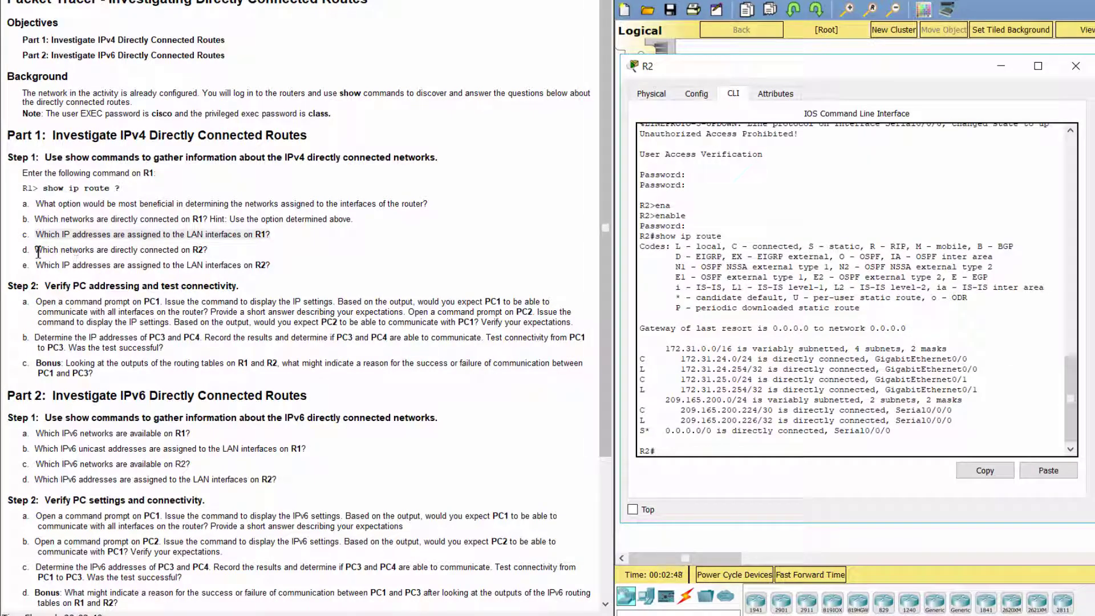
pyautogui.moveTo(35, 250); pyautogui.dragTo(208, 251)
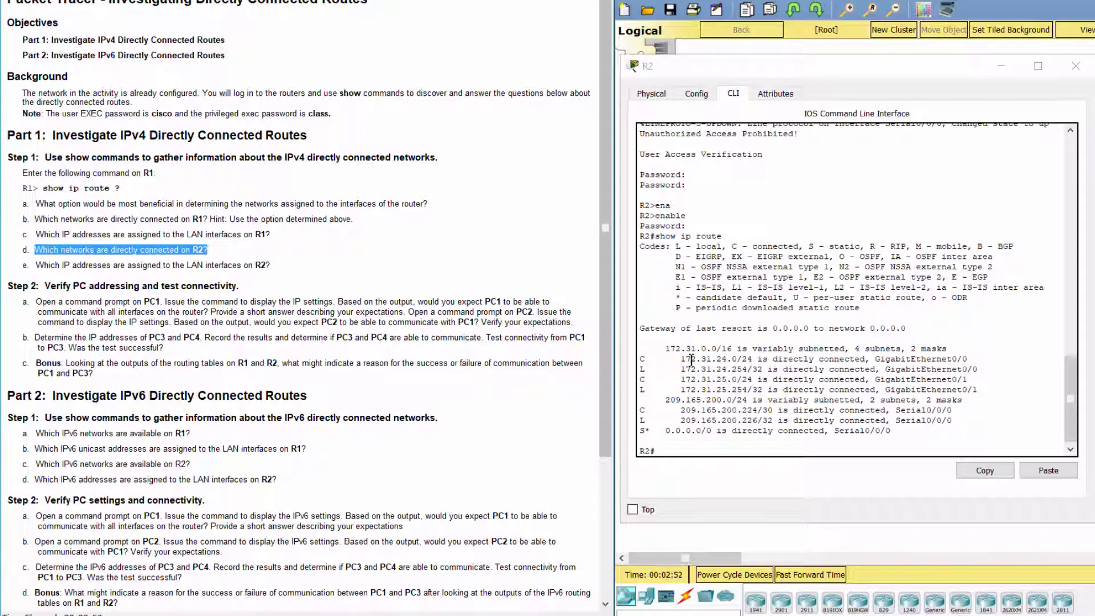
pyautogui.moveTo(682, 358); pyautogui.dragTo(771, 358)
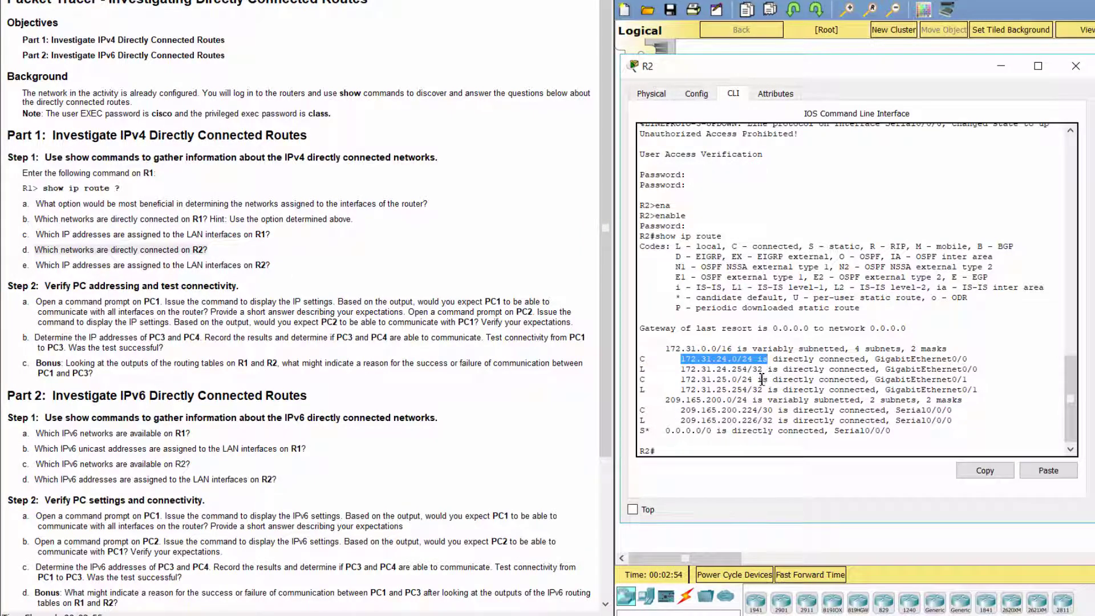
pyautogui.moveTo(681, 379); pyautogui.dragTo(760, 379)
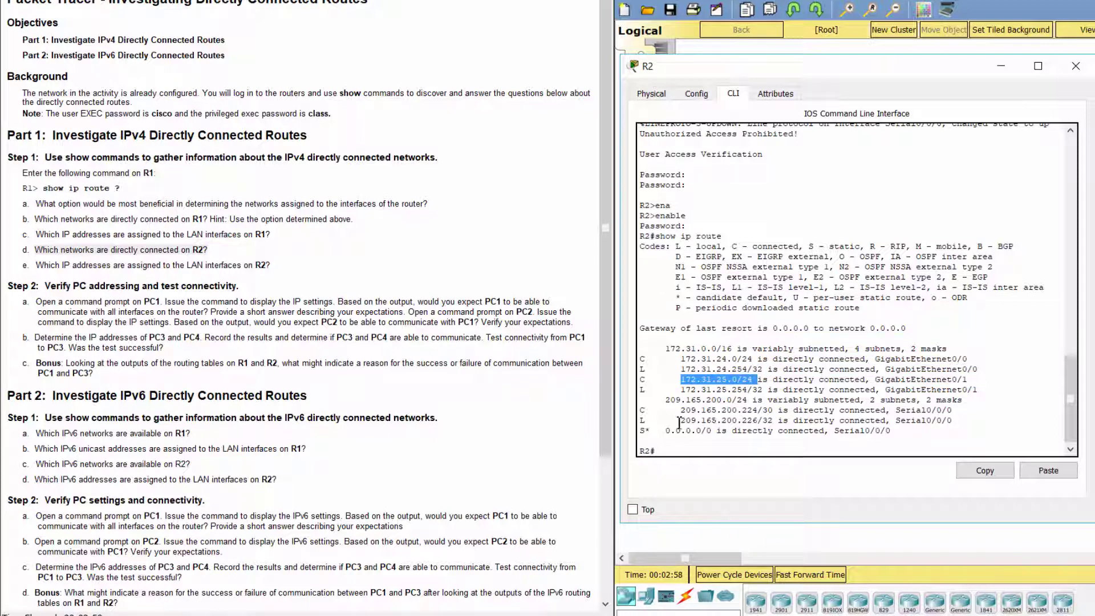
pyautogui.moveTo(677, 410); pyautogui.dragTo(773, 411)
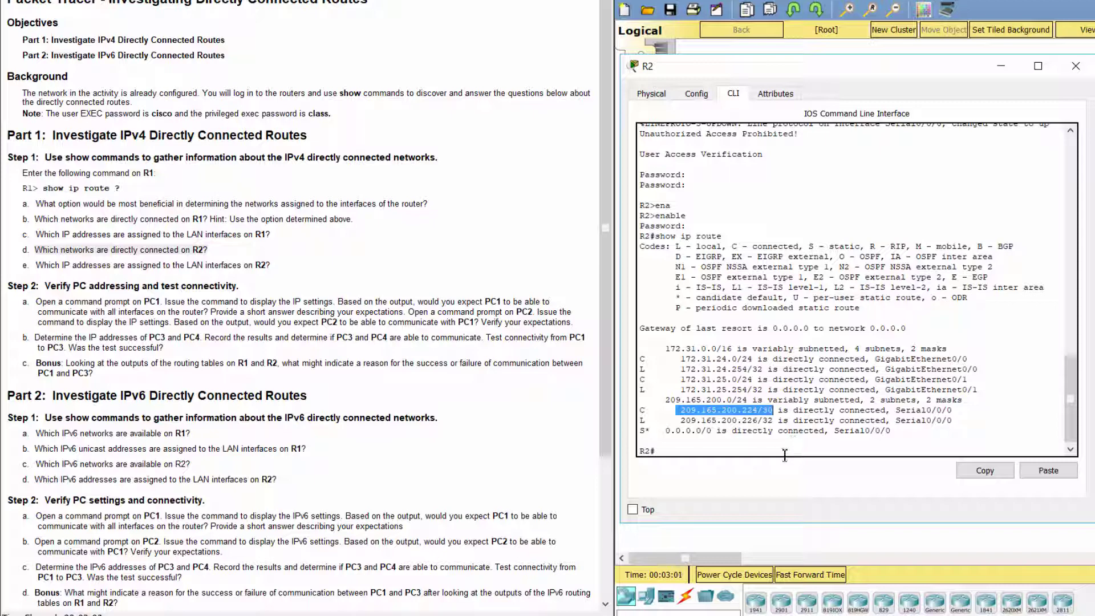
pyautogui.click(784, 454)
# Step: Read question e and type show ip int br on R2
pyautogui.moveTo(22, 266); pyautogui.dragTo(274, 265)
pyautogui.click(708, 451)
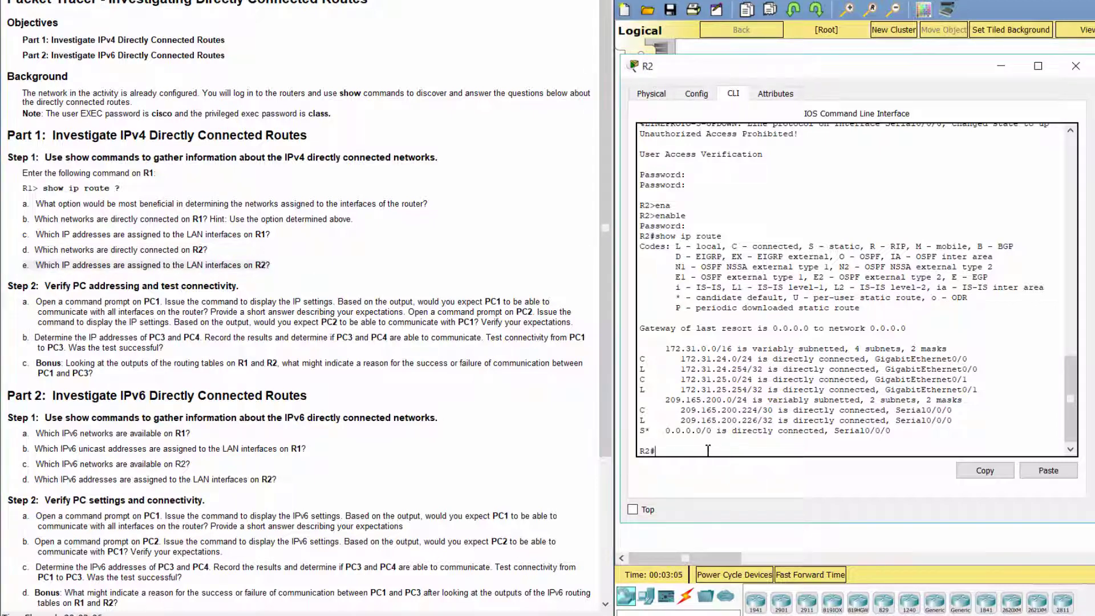
pyautogui.write('show ip int br')
# Step: Run show ip int br, review 172.31.24.254, 172.31.25.254 and 209.165.200.226, then close R2
pyautogui.press('Return')
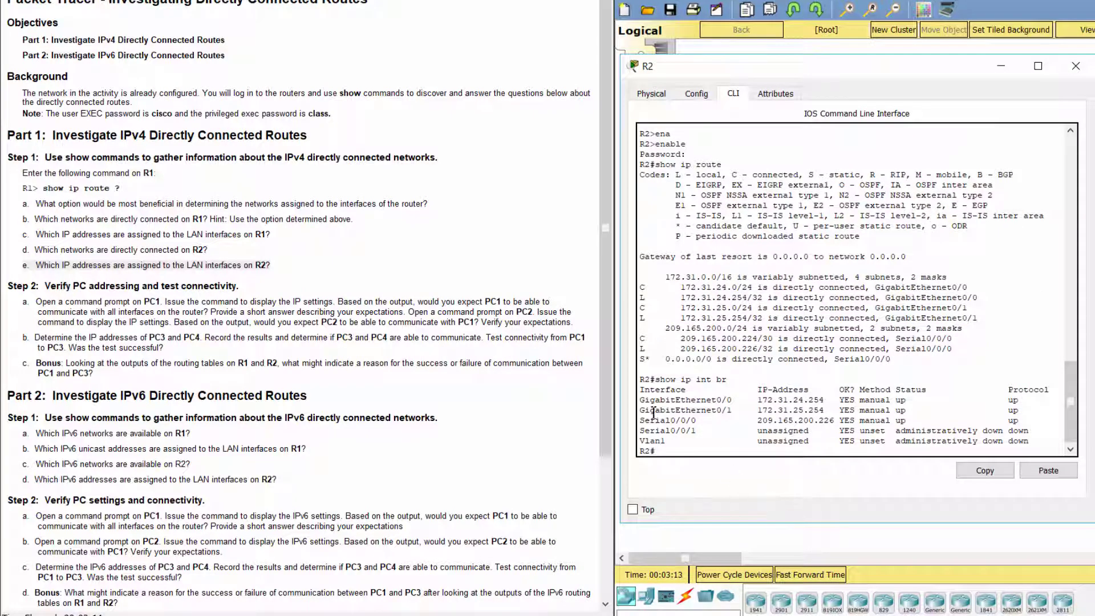
pyautogui.moveTo(643, 399); pyautogui.dragTo(824, 400)
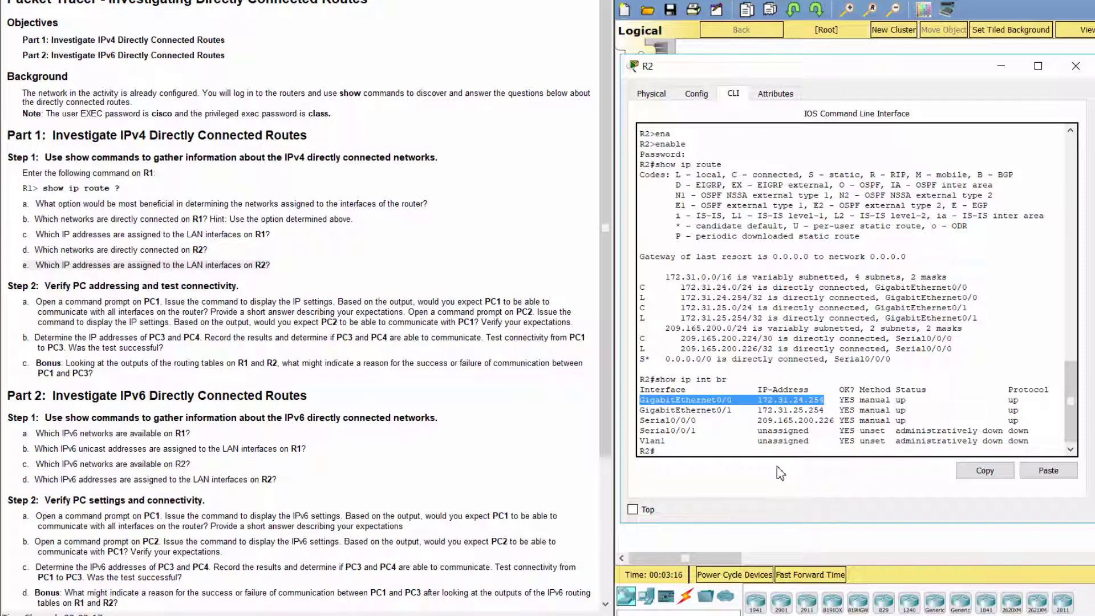
pyautogui.moveTo(640, 409); pyautogui.dragTo(825, 410)
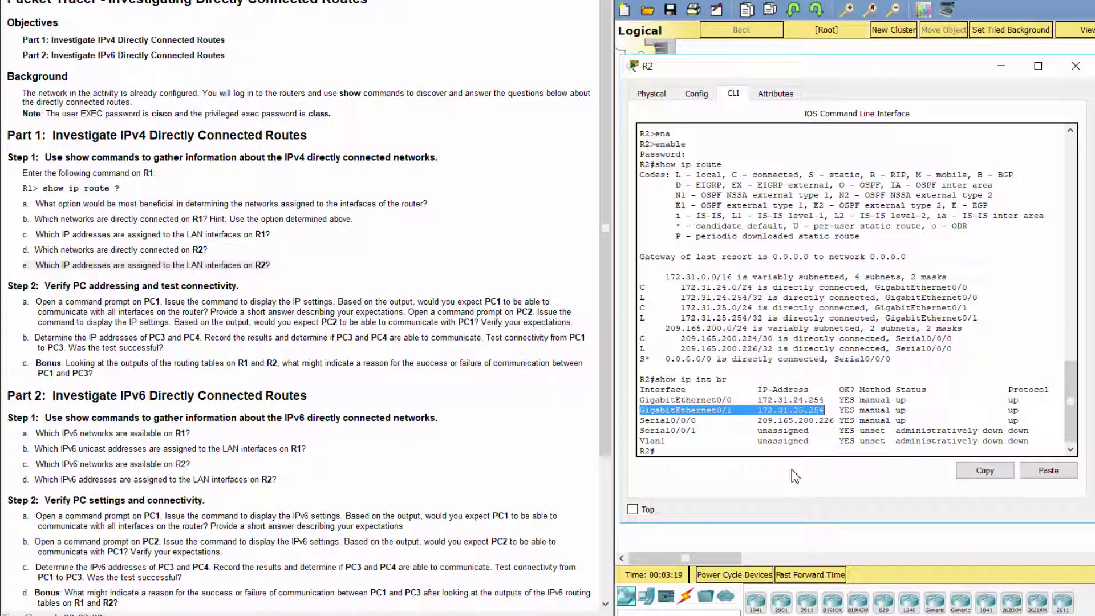
pyautogui.click(796, 476)
pyautogui.moveTo(640, 420); pyautogui.dragTo(836, 422)
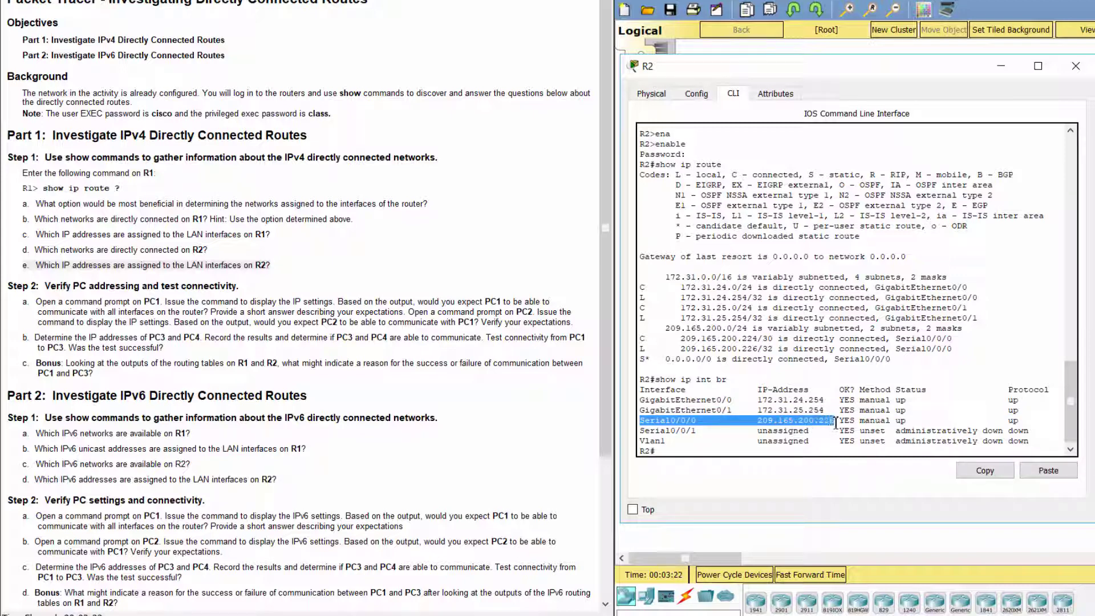
pyautogui.click(796, 484)
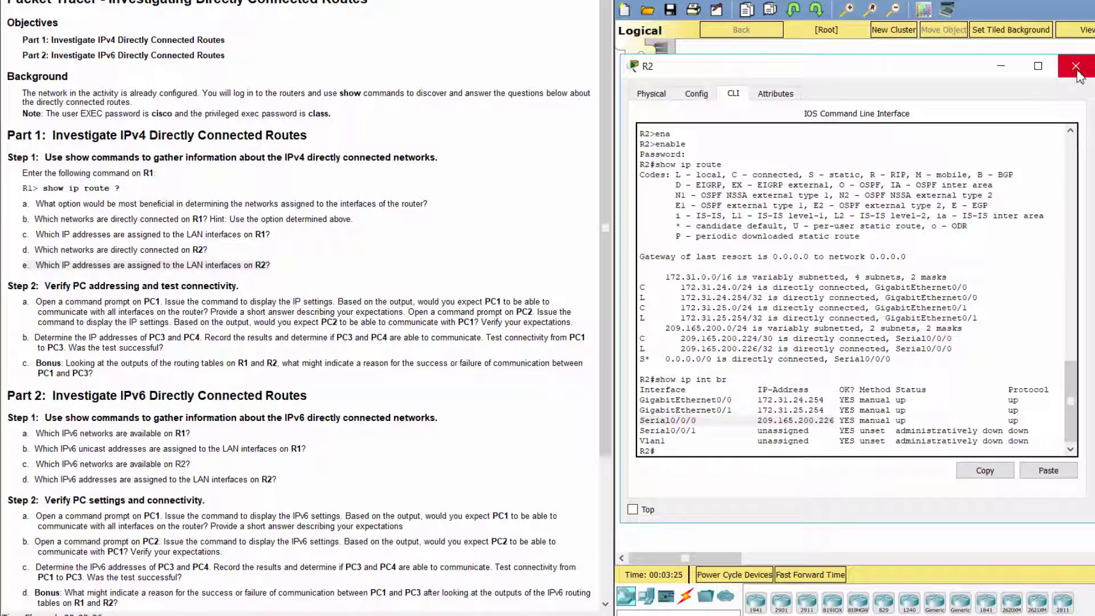
pyautogui.click(1076, 66)
# Step: Read Step 2's PC1 instruction and open PC1's device window
pyautogui.moveTo(7, 286); pyautogui.dragTo(250, 289)
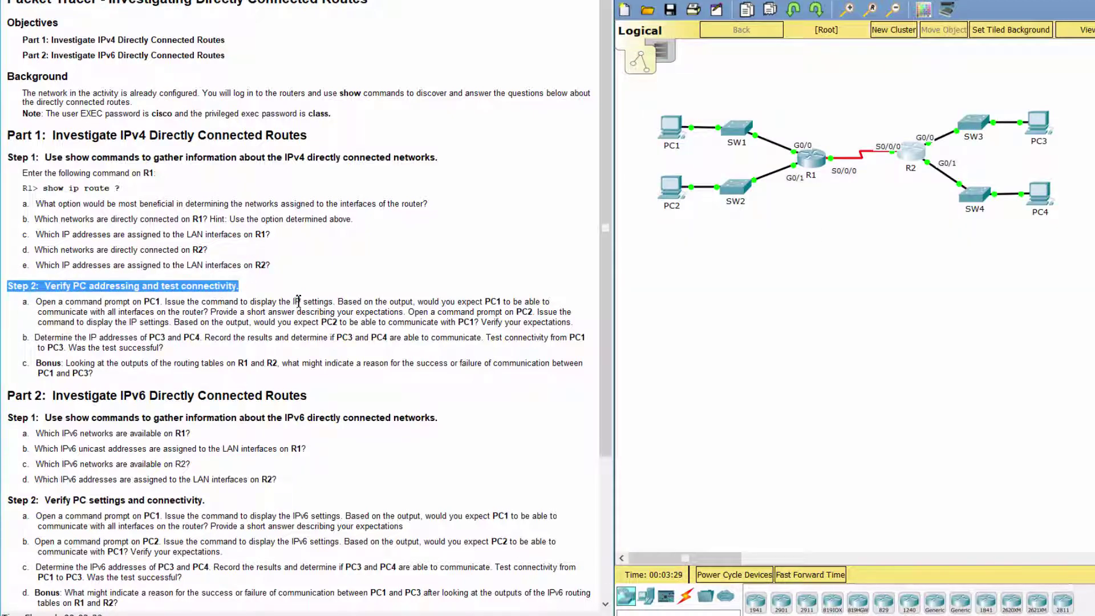
pyautogui.click(306, 299)
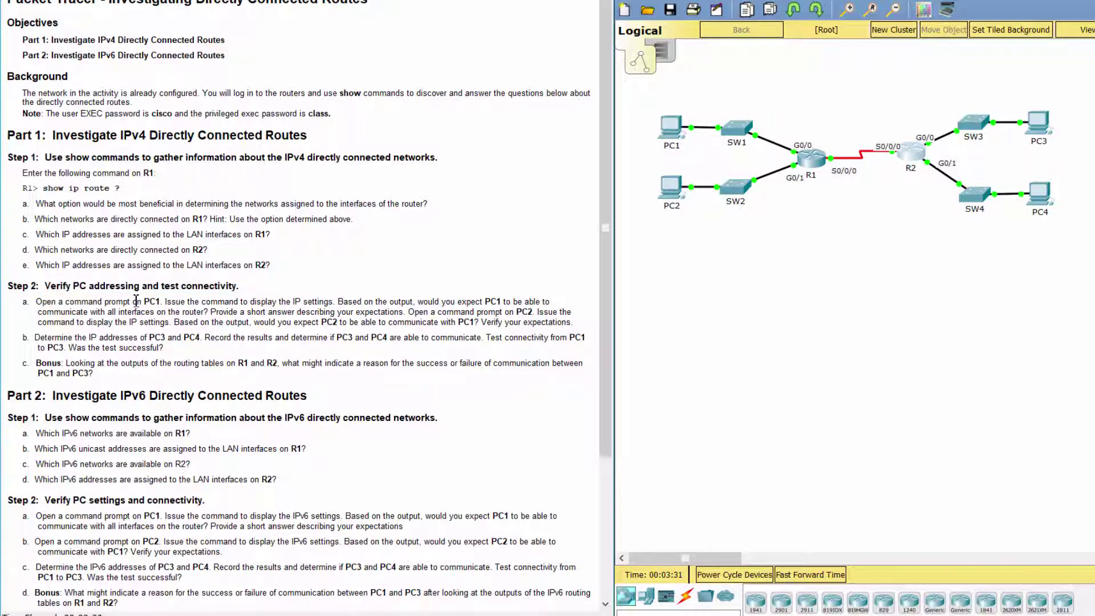
pyautogui.moveTo(138, 300); pyautogui.dragTo(329, 301)
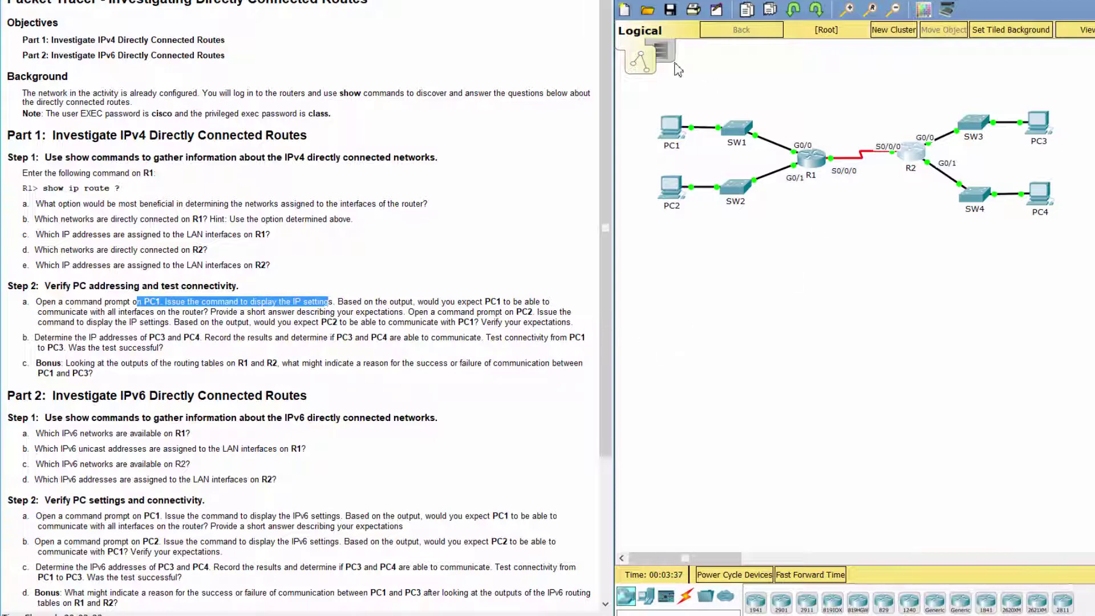
pyautogui.click(672, 124)
pyautogui.moveTo(627, 103); pyautogui.dragTo(903, 86)
# Step: Run ipconfig on PC1, noting 172.31.20.10 and gateway 172.31.21.254, then close its window
pyautogui.click(741, 98)
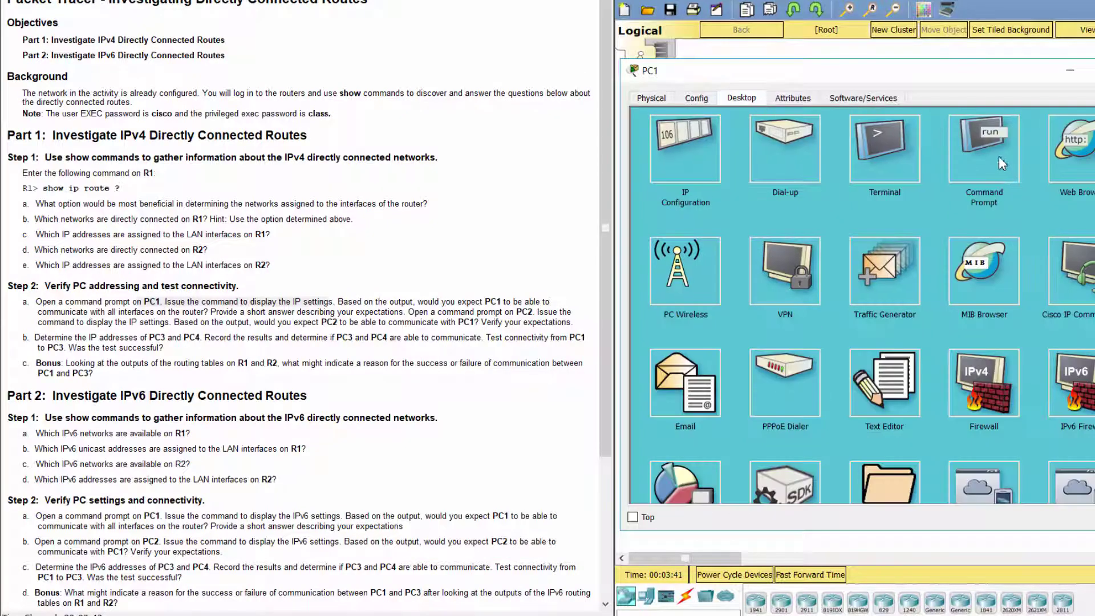
pyautogui.click(988, 154)
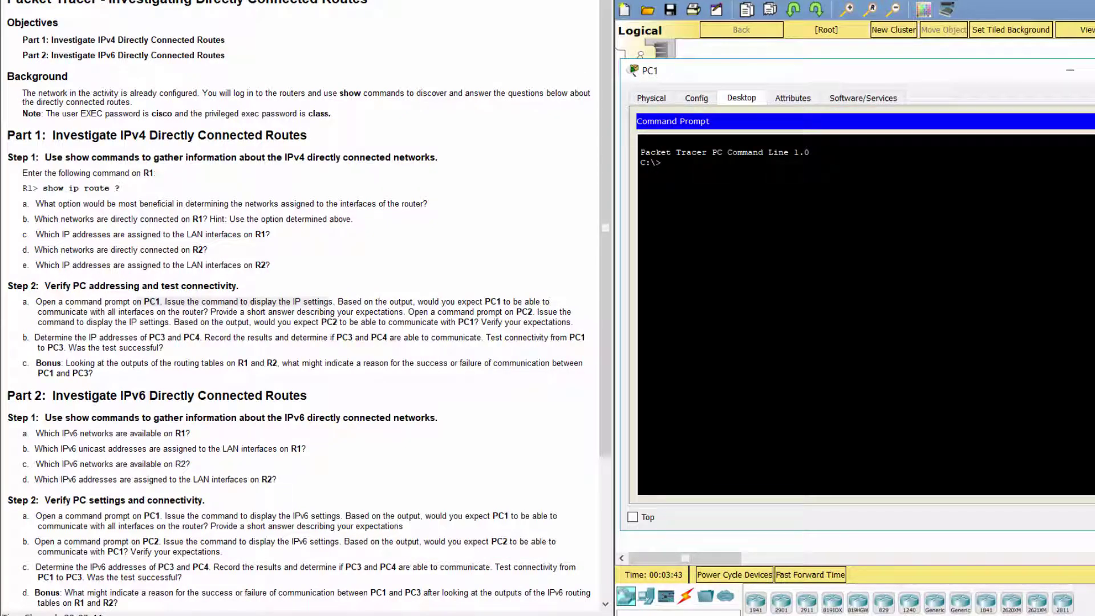
pyautogui.write('ipconfig')
pyautogui.press('Return')
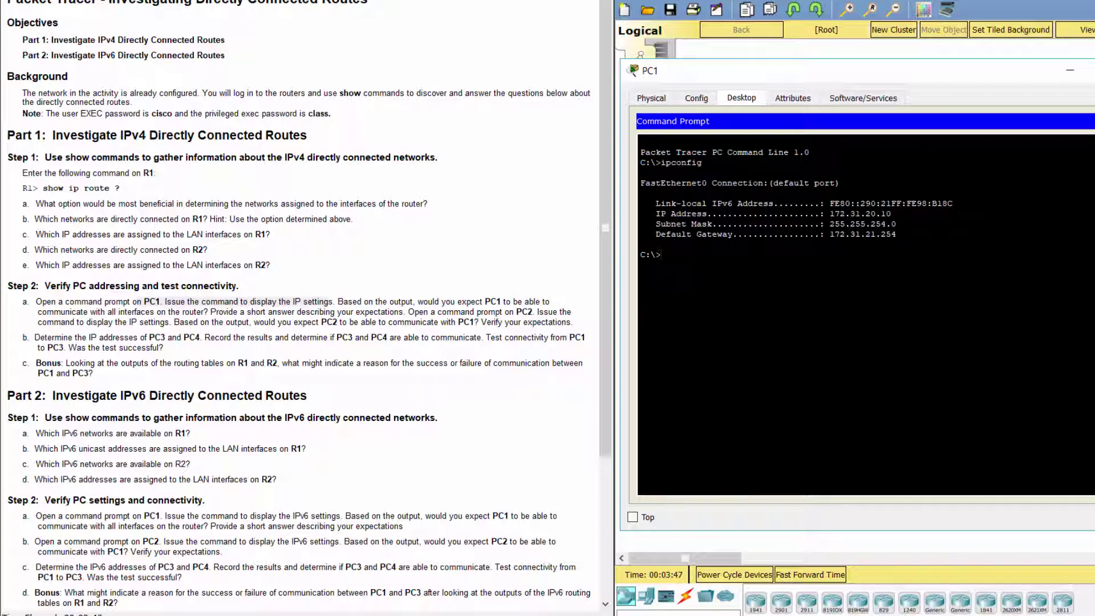
pyautogui.moveTo(830, 214); pyautogui.dragTo(890, 213)
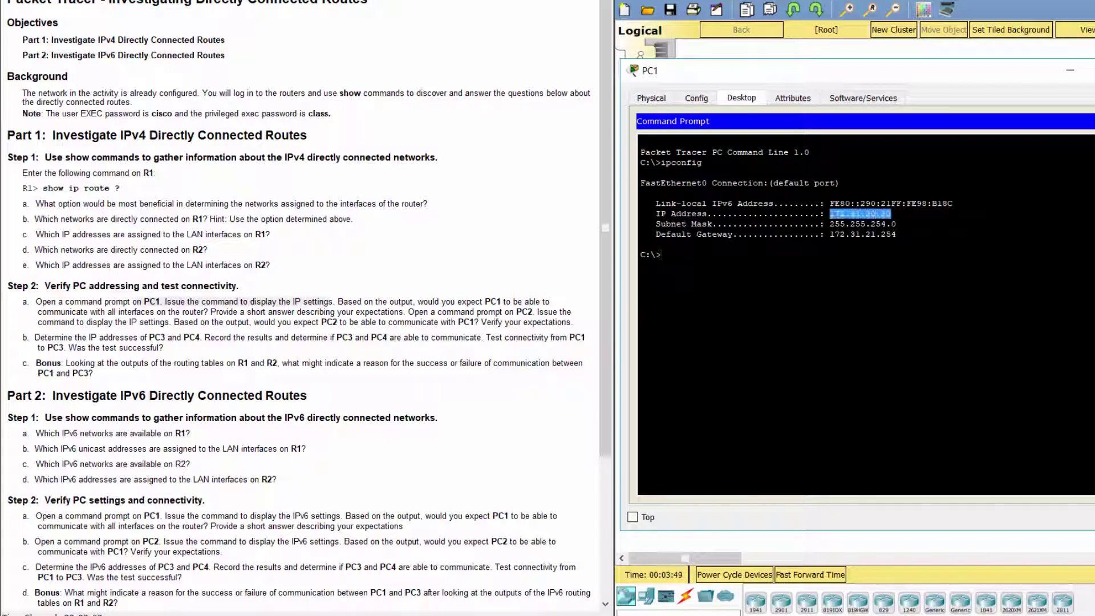
pyautogui.moveTo(830, 234); pyautogui.dragTo(899, 234)
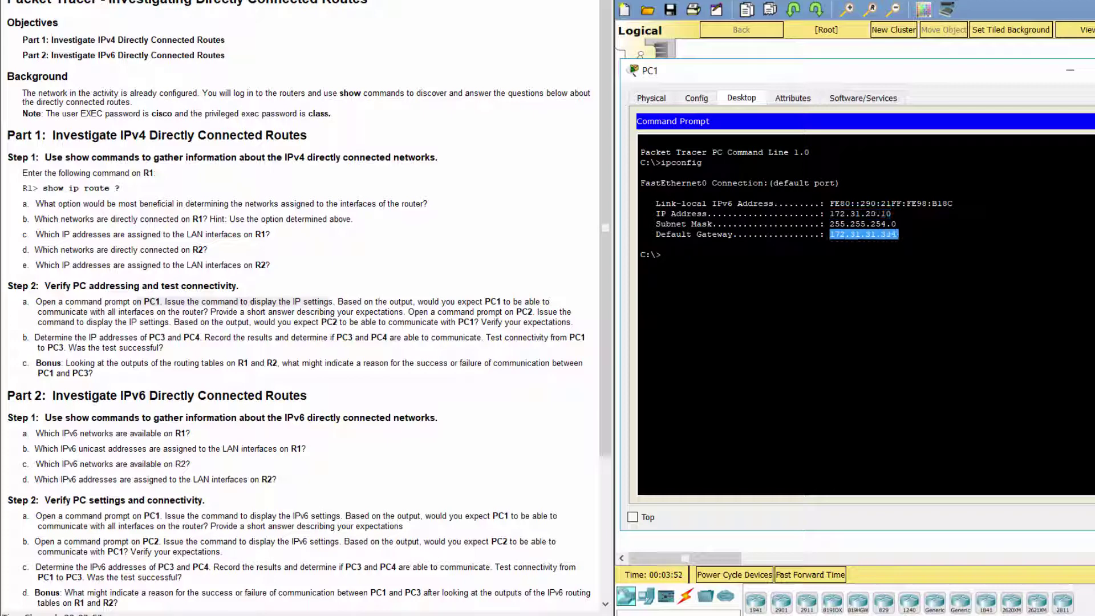
pyautogui.click(640, 244)
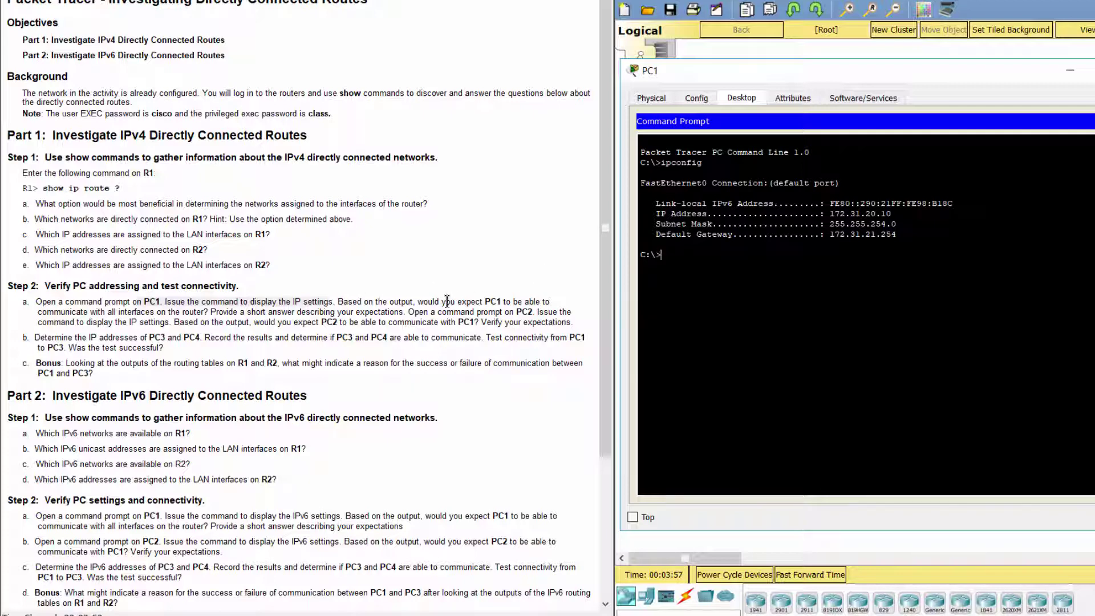
pyautogui.moveTo(418, 301); pyautogui.dragTo(398, 316)
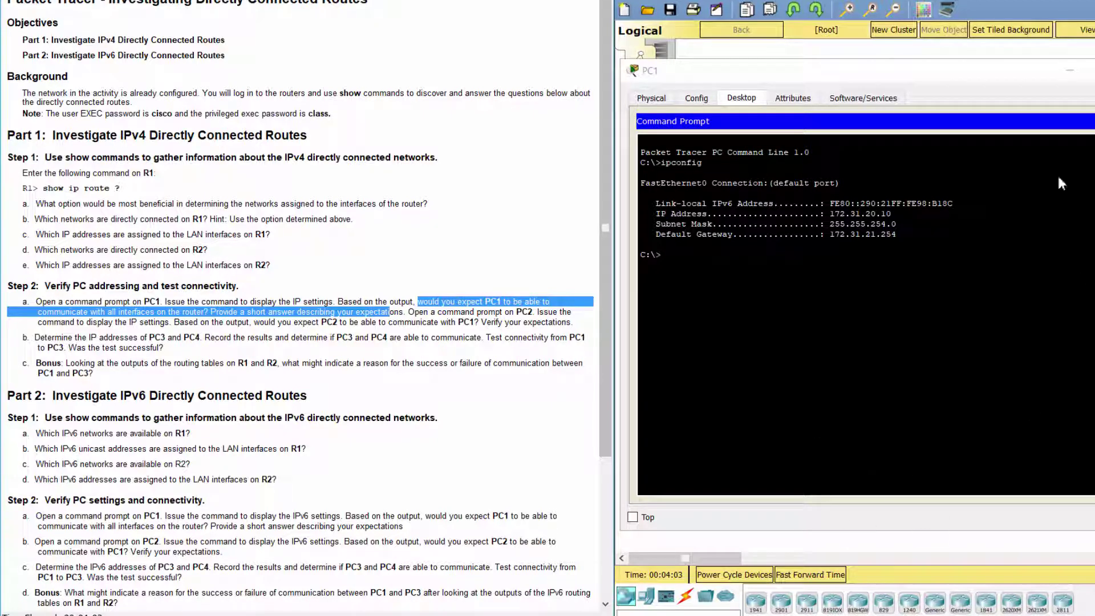
pyautogui.click(1069, 72)
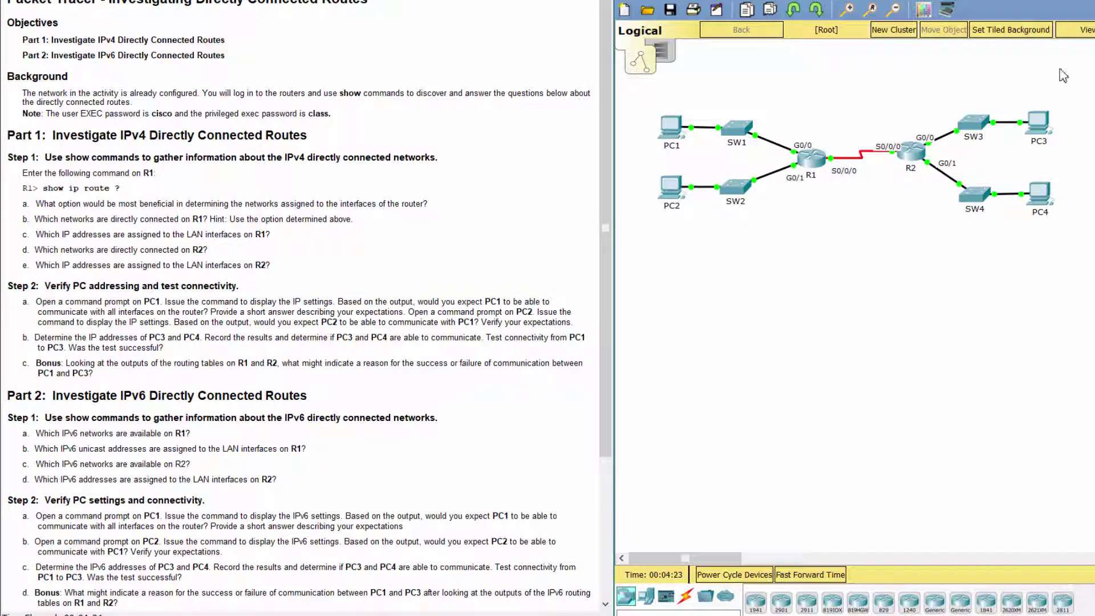
# Step: Run ipconfig in PC2's Command Prompt, noting 172.31.22.10 and gateway 172.31.23.254
pyautogui.click(670, 188)
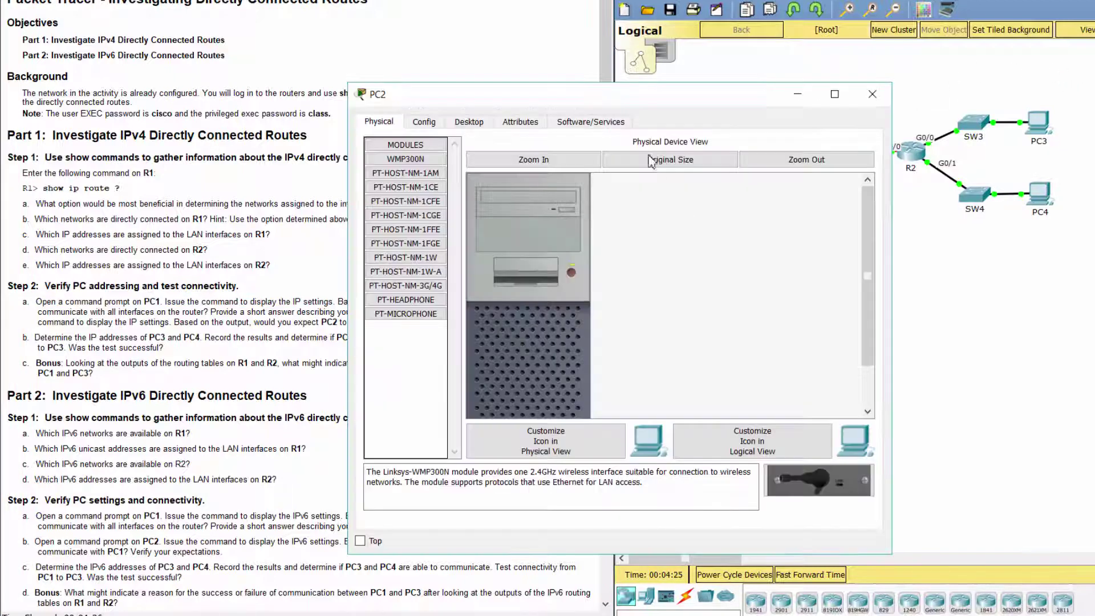
pyautogui.moveTo(603, 103); pyautogui.dragTo(877, 80)
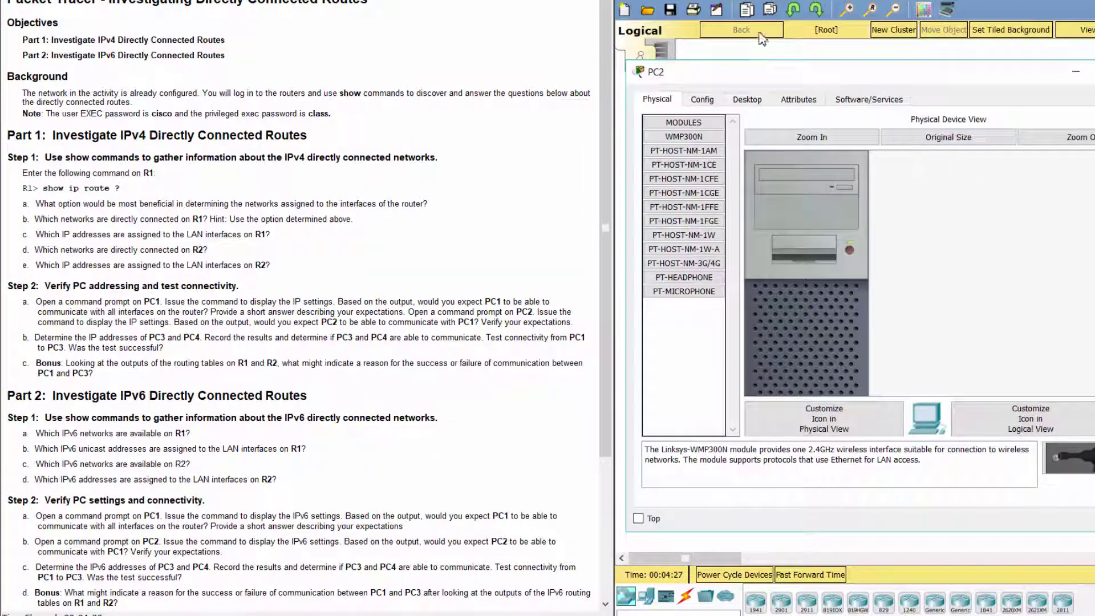
pyautogui.click(757, 104)
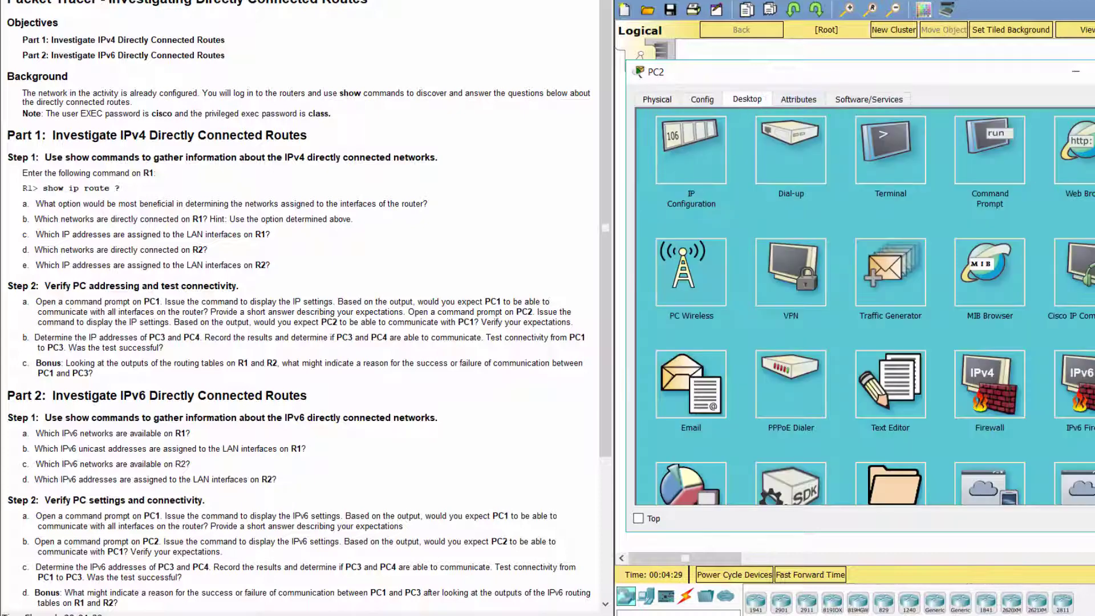
pyautogui.click(1006, 169)
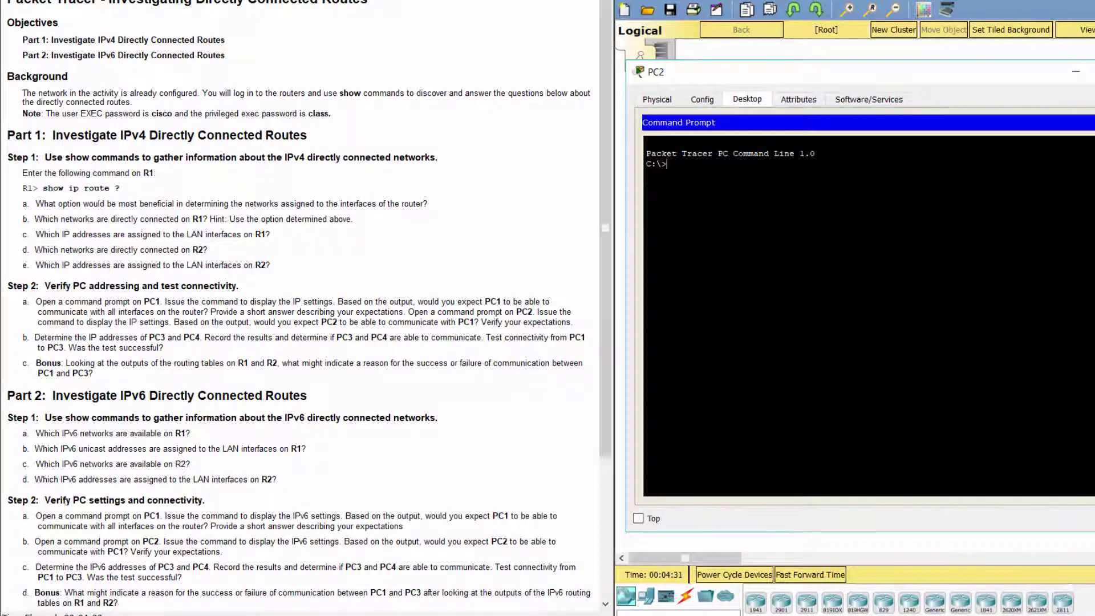
pyautogui.write('ipconfig')
pyautogui.press('Return')
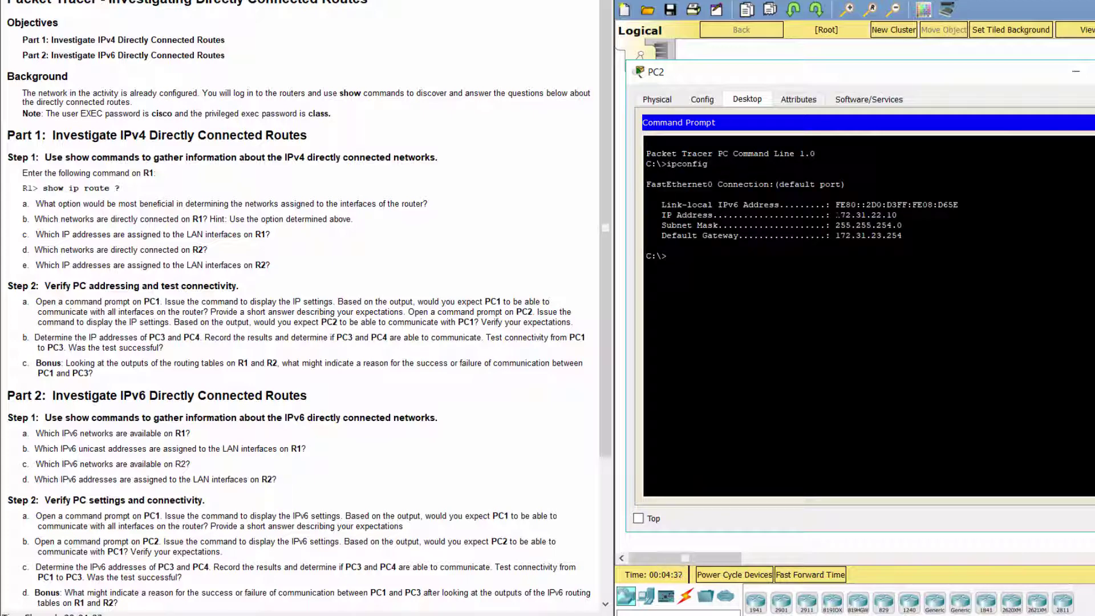
pyautogui.moveTo(836, 215); pyautogui.dragTo(896, 215)
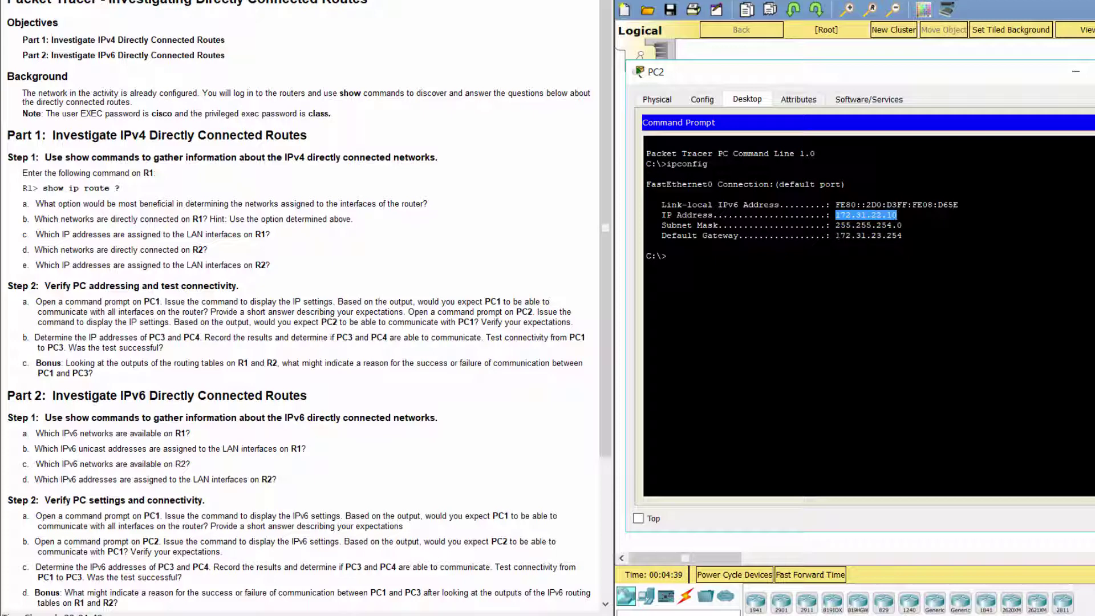
pyautogui.moveTo(836, 236); pyautogui.dragTo(901, 235)
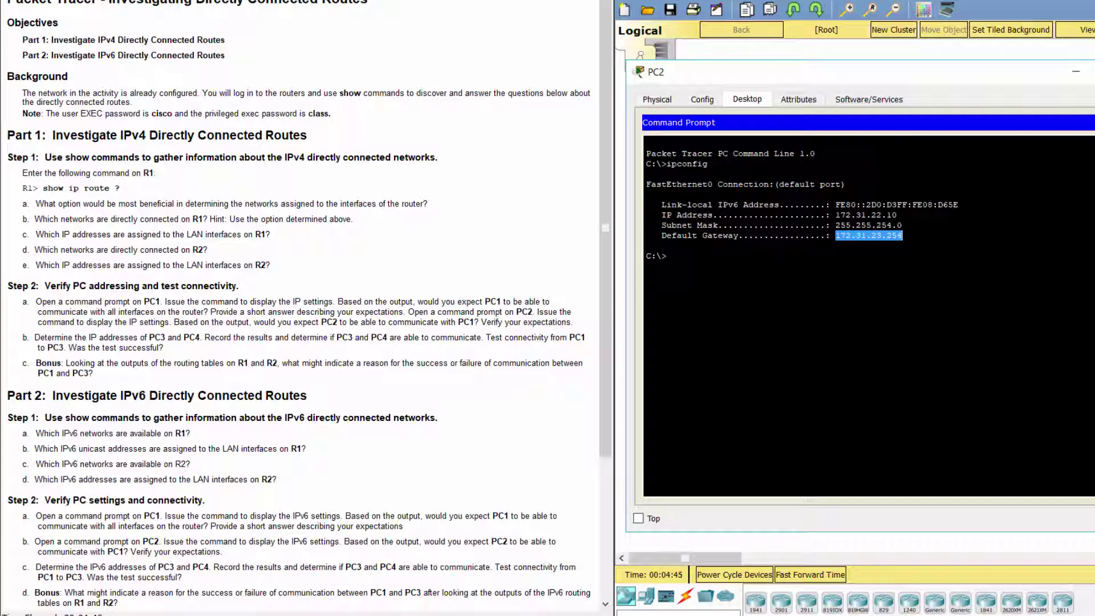
pyautogui.click(666, 256)
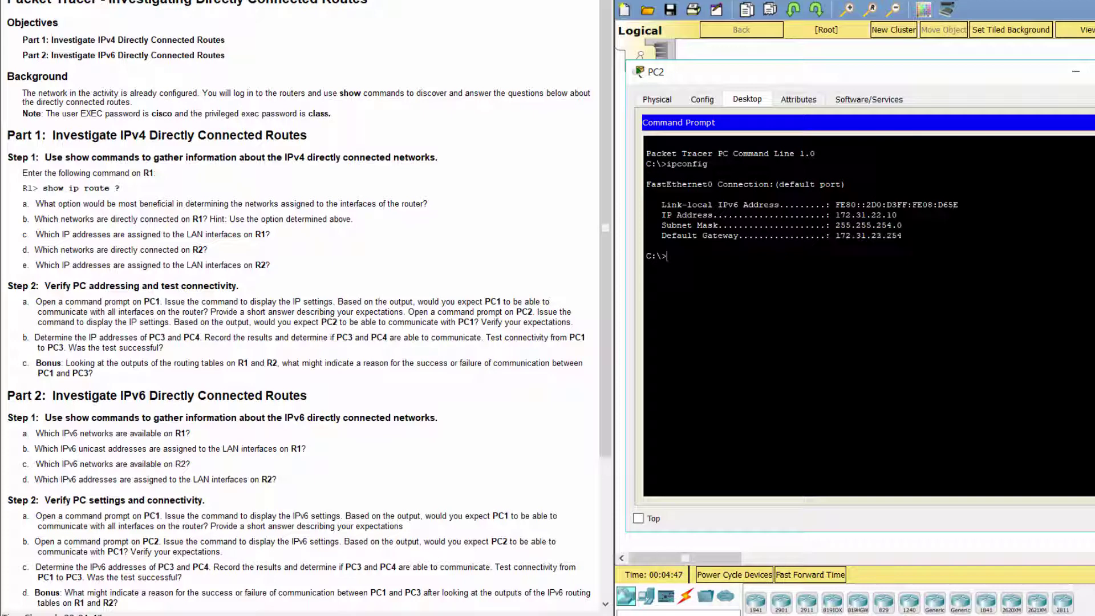
# Step: Begin typing a ping to 172 on PC2 and bring PC1's window forward
pyautogui.write('ping 172.')
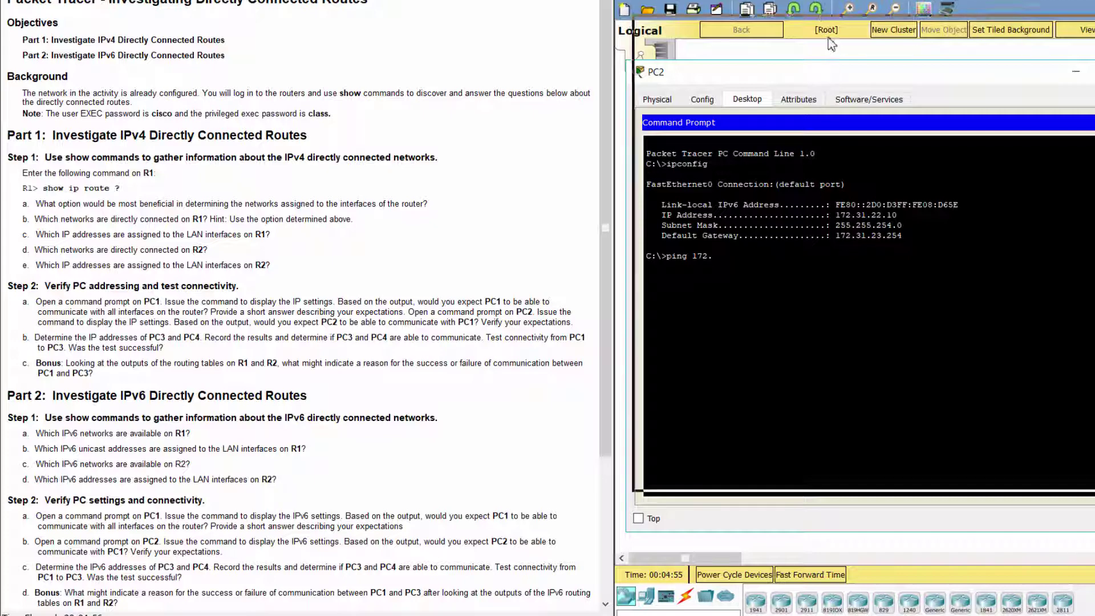
pyautogui.moveTo(821, 72); pyautogui.dragTo(826, 0)
pyautogui.click(831, 533)
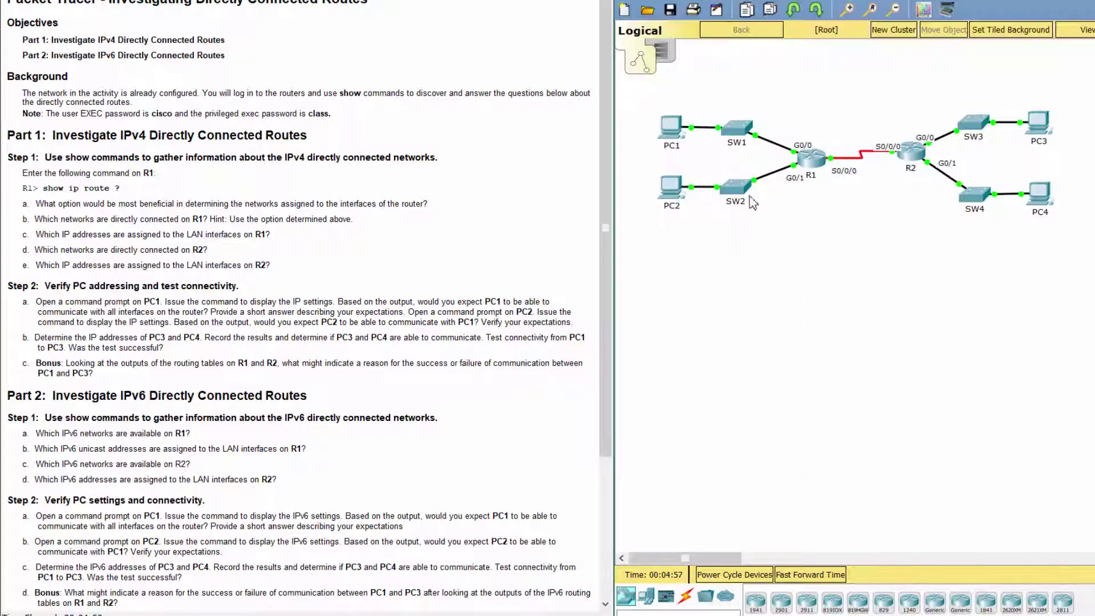
# Step: Copy PC1's address 172.31.20.10 and ping it from PC2, getting 3 of 4 replies
pyautogui.click(684, 134)
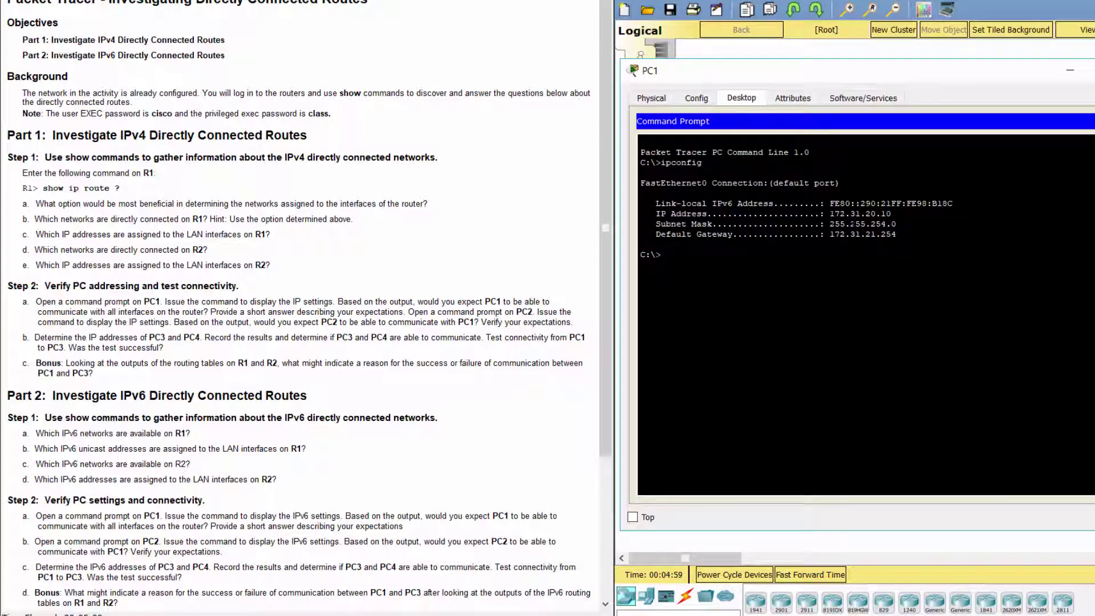
pyautogui.moveTo(834, 214); pyautogui.dragTo(891, 214)
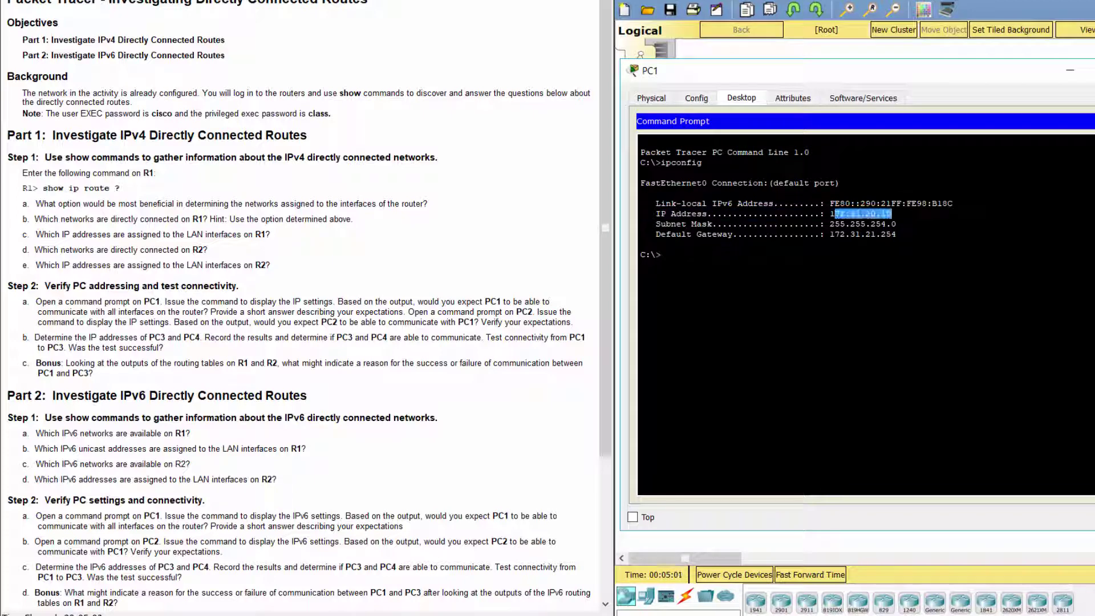
pyautogui.hotkey('ctrl', 'c')
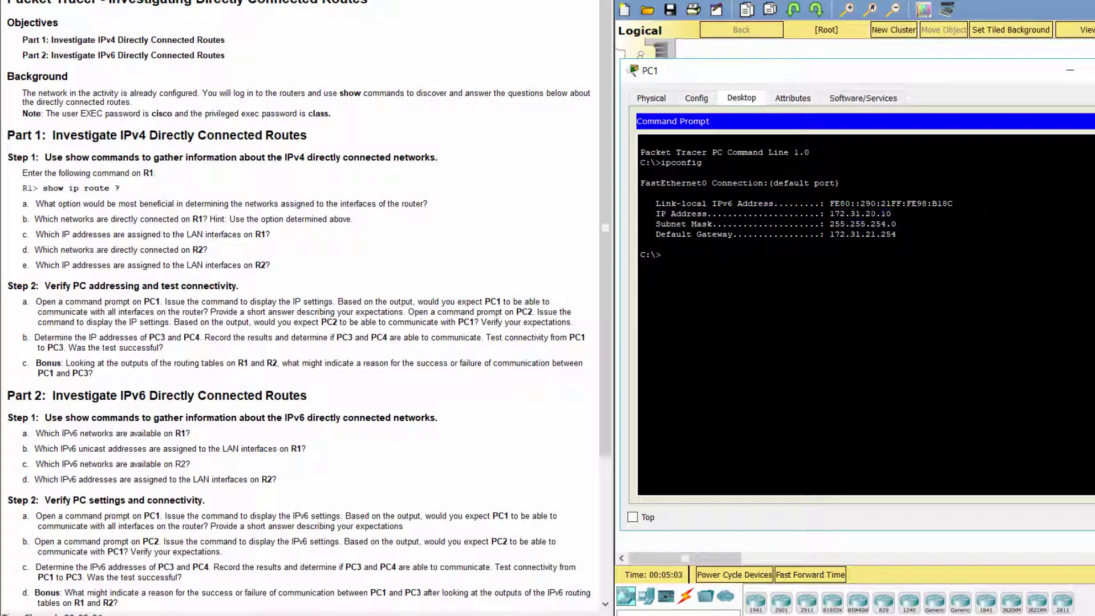
pyautogui.moveTo(845, 81); pyautogui.dragTo(881, 194)
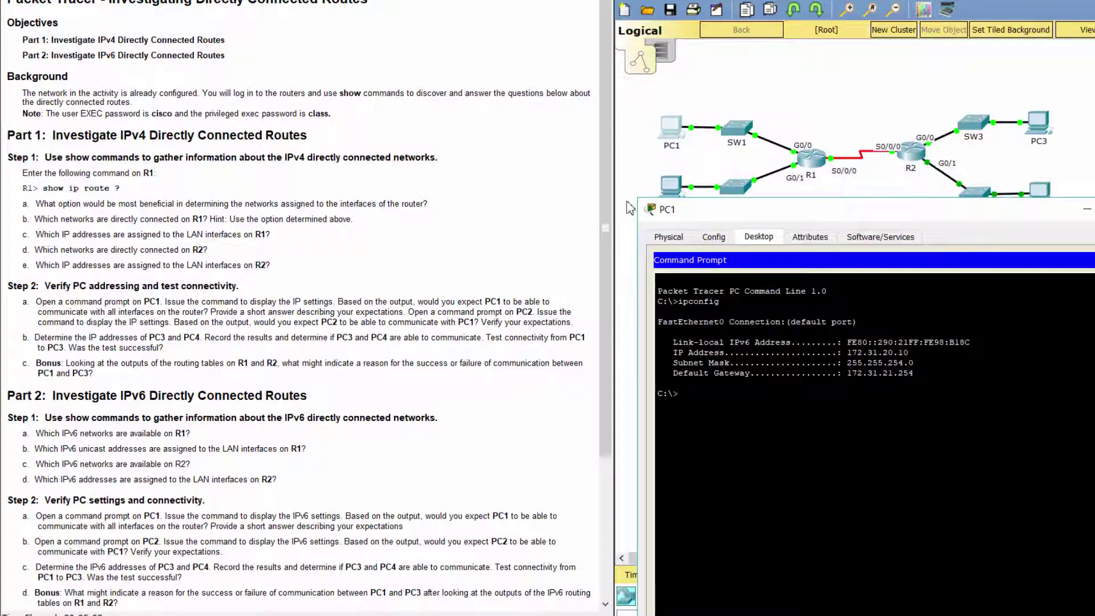
pyautogui.click(664, 192)
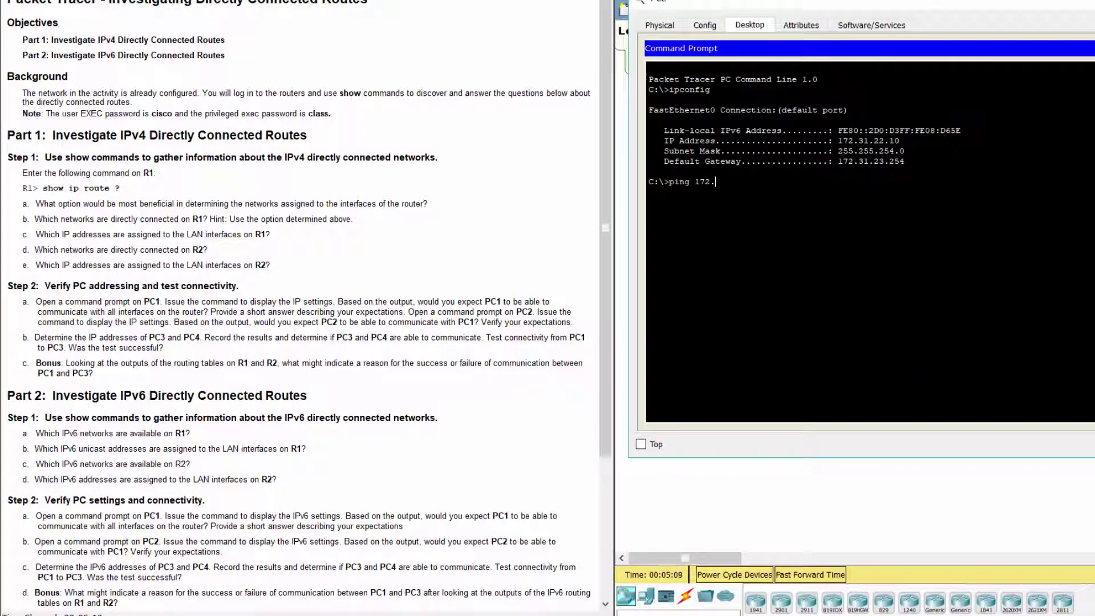
pyautogui.write('31.20.10')
pyautogui.press('Return')
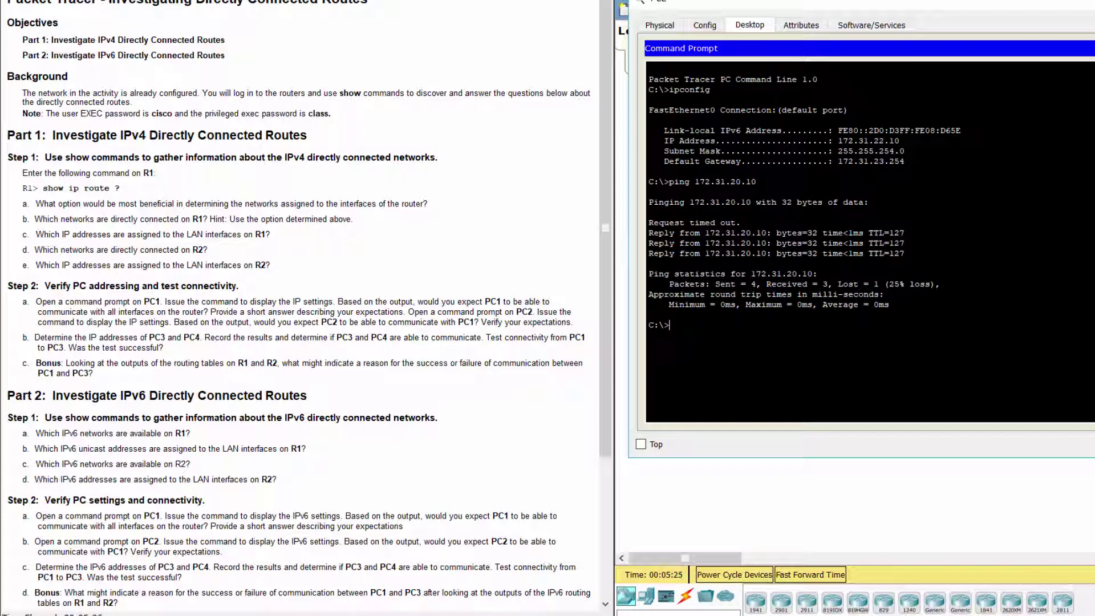
pyautogui.hotkey('alt', 'F4')
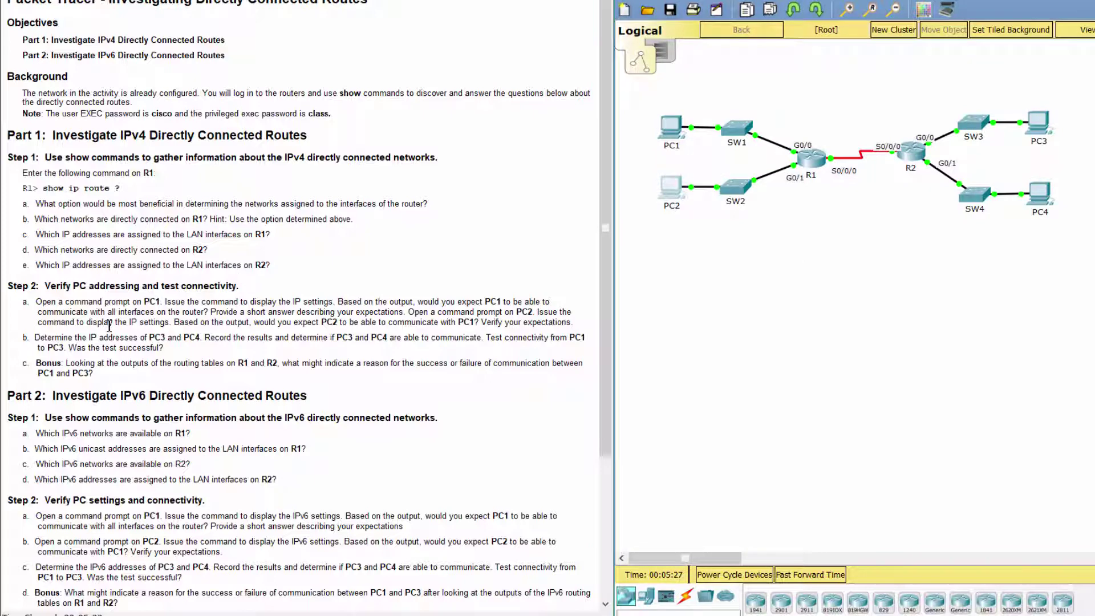
# Step: Mark the PC3/PC4 address task, then run ipconfig in PC3's command prompt
pyautogui.moveTo(35, 337); pyautogui.dragTo(203, 338)
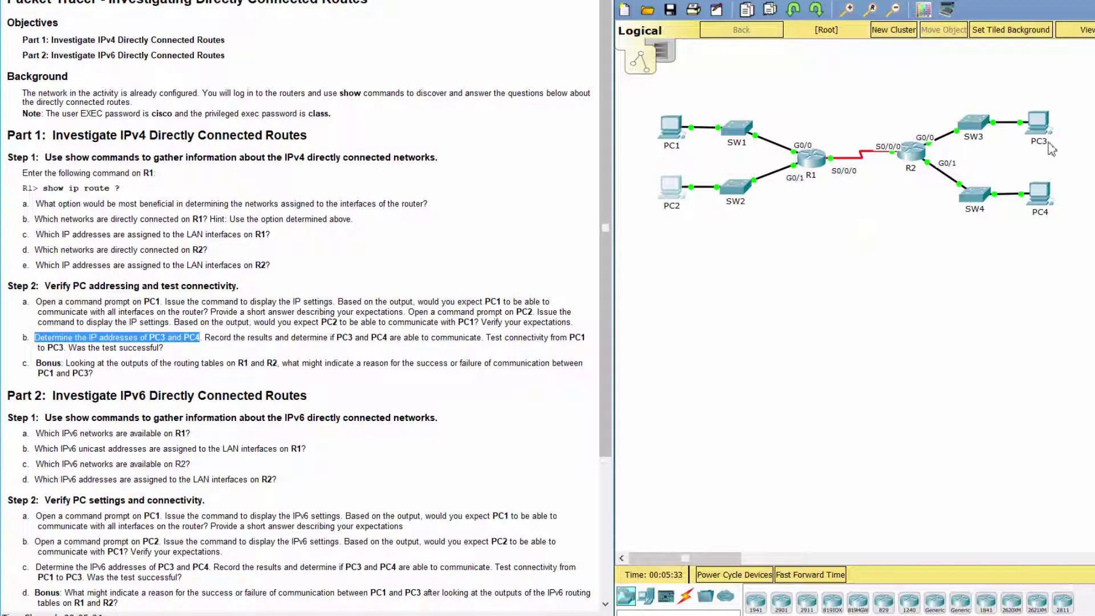
pyautogui.click(1048, 146)
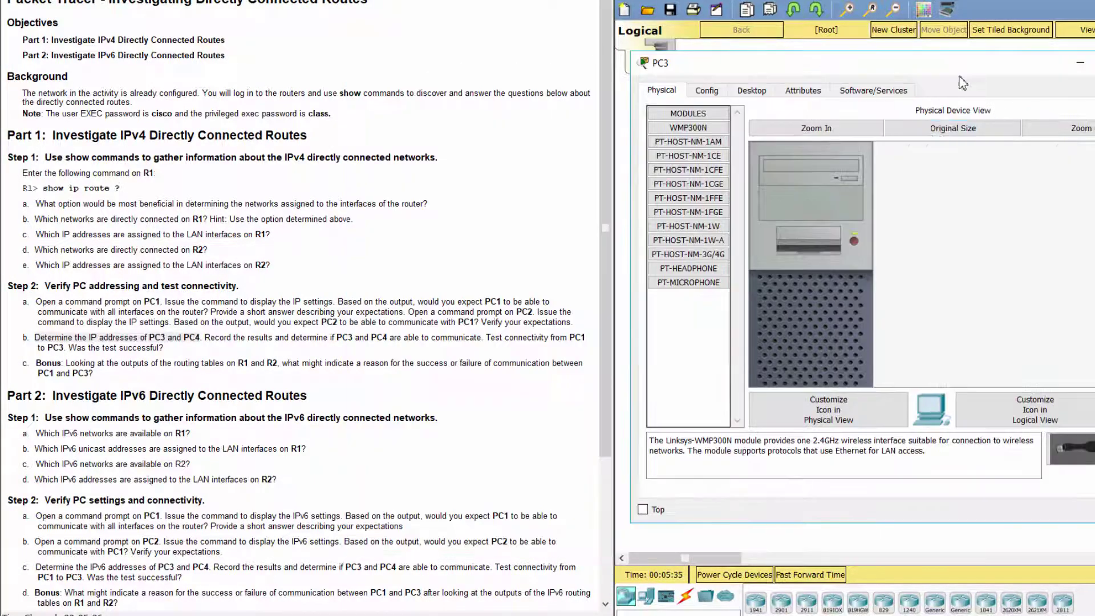
pyautogui.click(764, 91)
pyautogui.click(1011, 161)
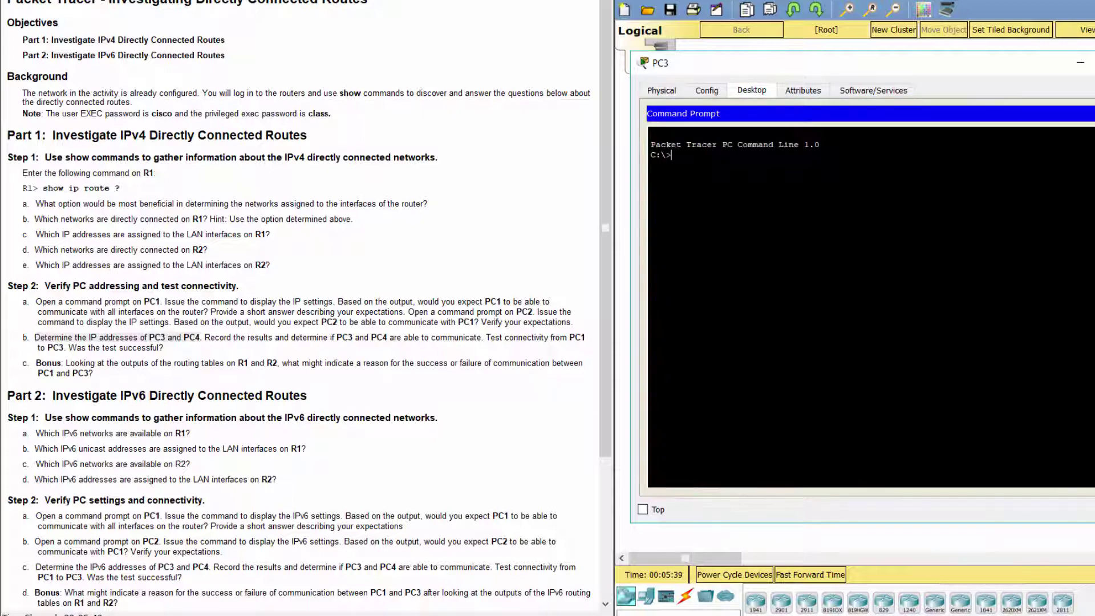
pyautogui.write('ipconfig')
pyautogui.press('Return')
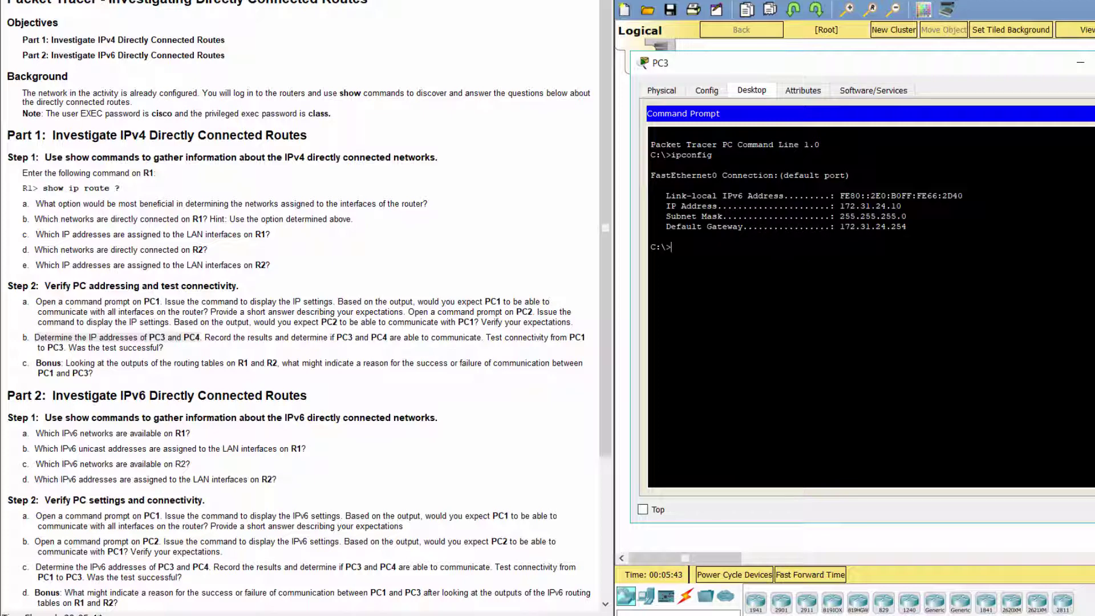
# Step: Note PC3's address 172.31.24.10 and gateway 172.31.24.254, then close PC3's window
pyautogui.moveTo(840, 206); pyautogui.dragTo(901, 206)
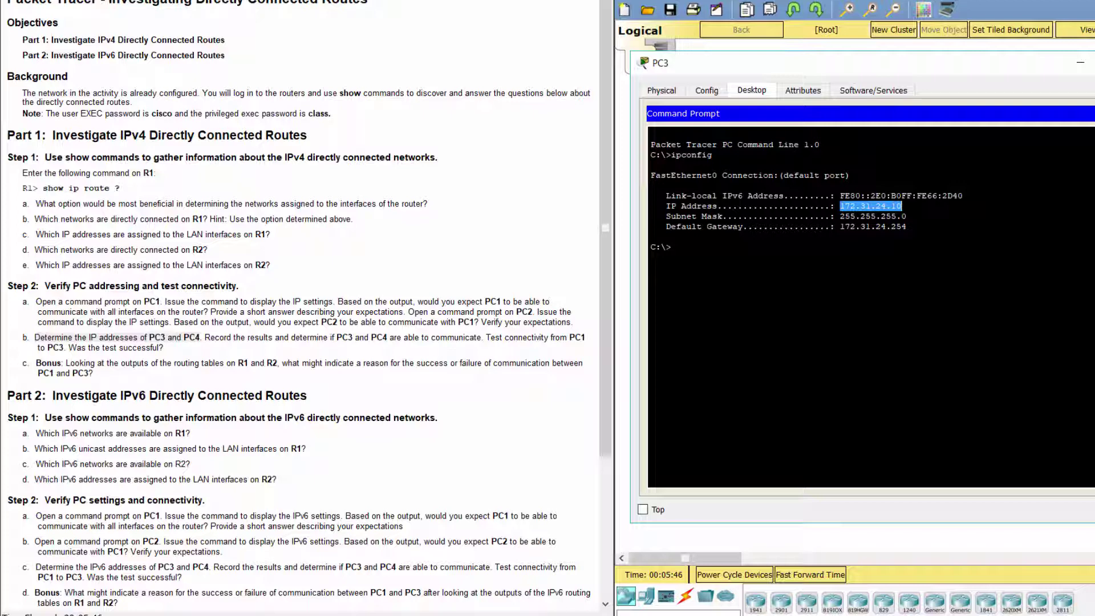
pyautogui.click(877, 206)
pyautogui.moveTo(840, 226); pyautogui.dragTo(906, 226)
pyautogui.click(906, 226)
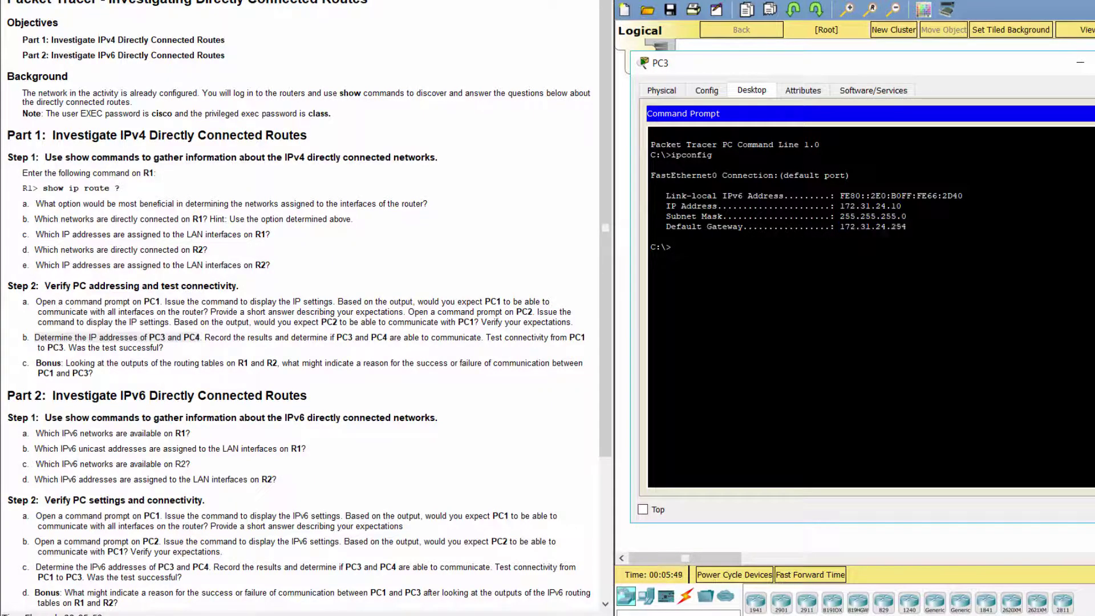
pyautogui.click(1079, 62)
# Step: Run ipconfig in PC4's command prompt, with PC4's window moved off the instructions
pyautogui.click(1039, 192)
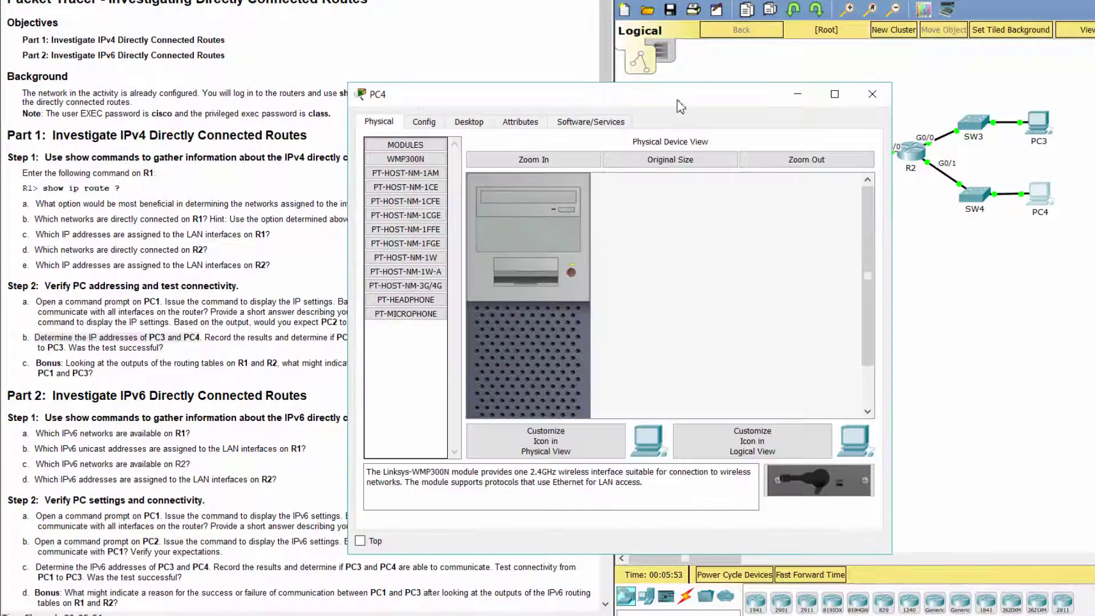
pyautogui.moveTo(679, 100); pyautogui.dragTo(958, 60)
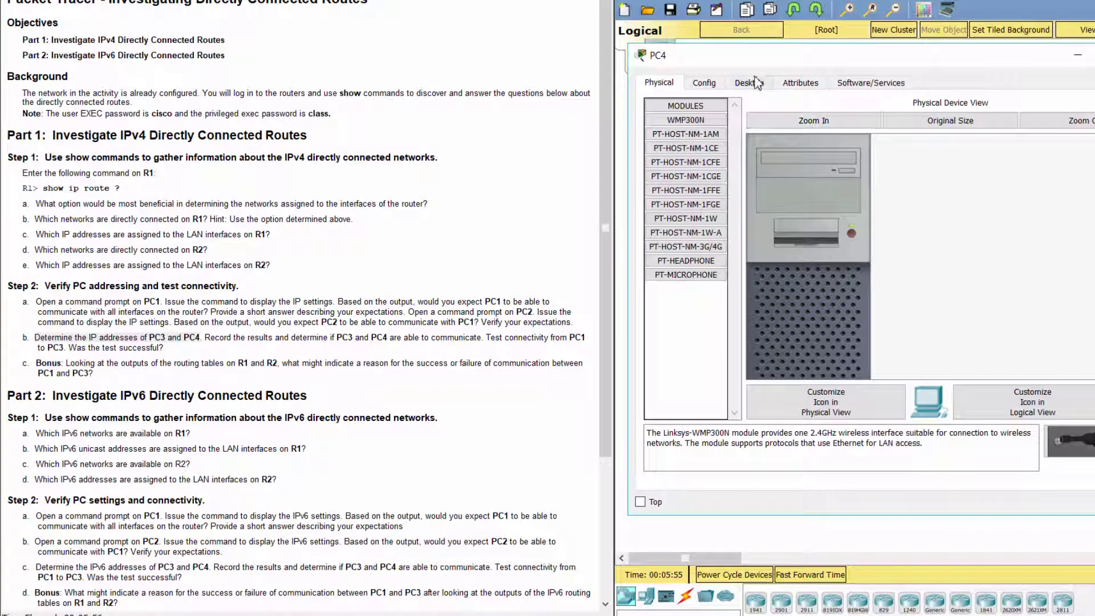
pyautogui.click(751, 83)
pyautogui.click(981, 142)
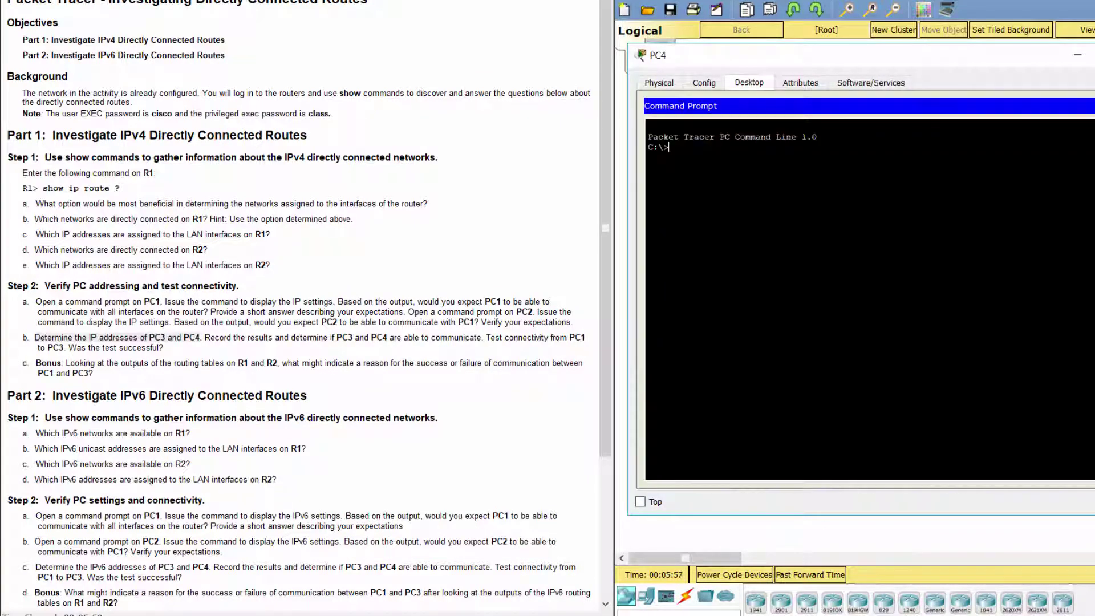
pyautogui.write('ipconfig')
pyautogui.press('Return')
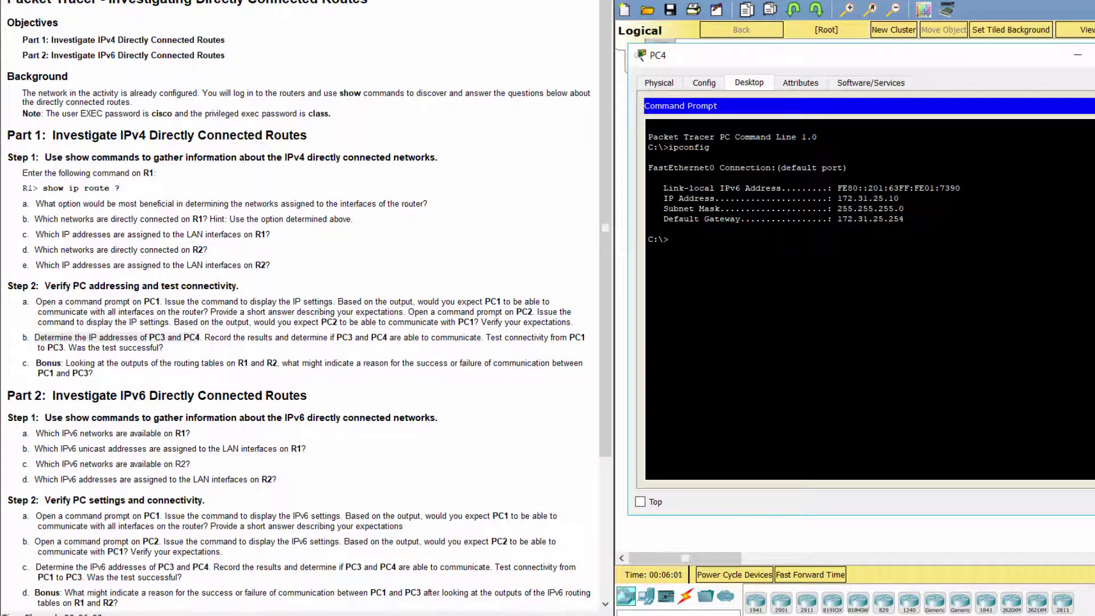
# Step: Copy PC4's IP address 172.31.25.10 and default gateway 172.31.25.254
pyautogui.moveTo(837, 198); pyautogui.dragTo(898, 198)
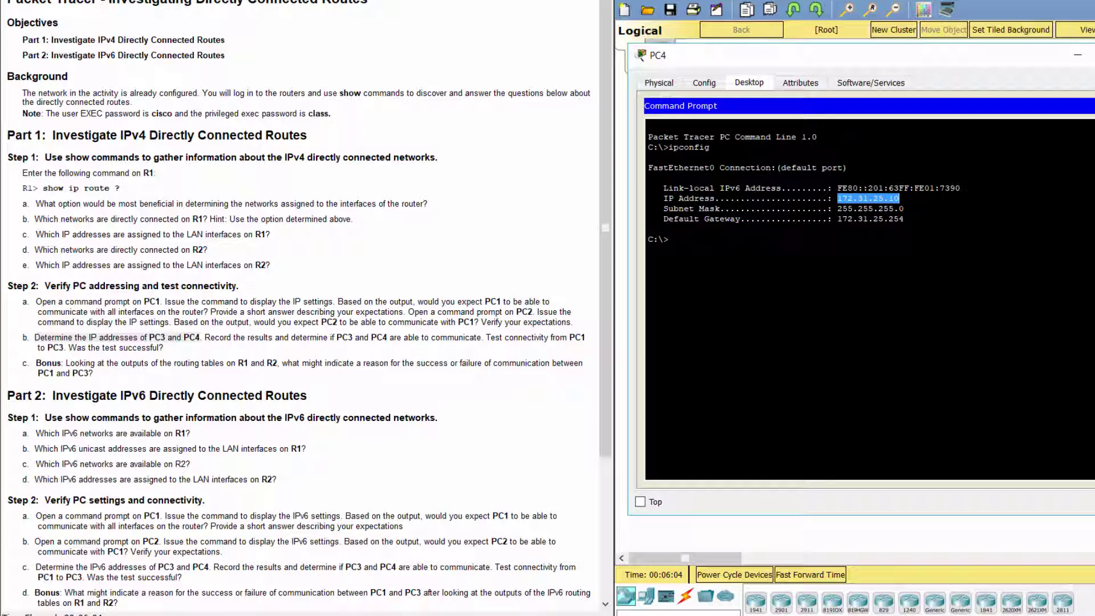
pyautogui.hotkey('ctrl', 'c')
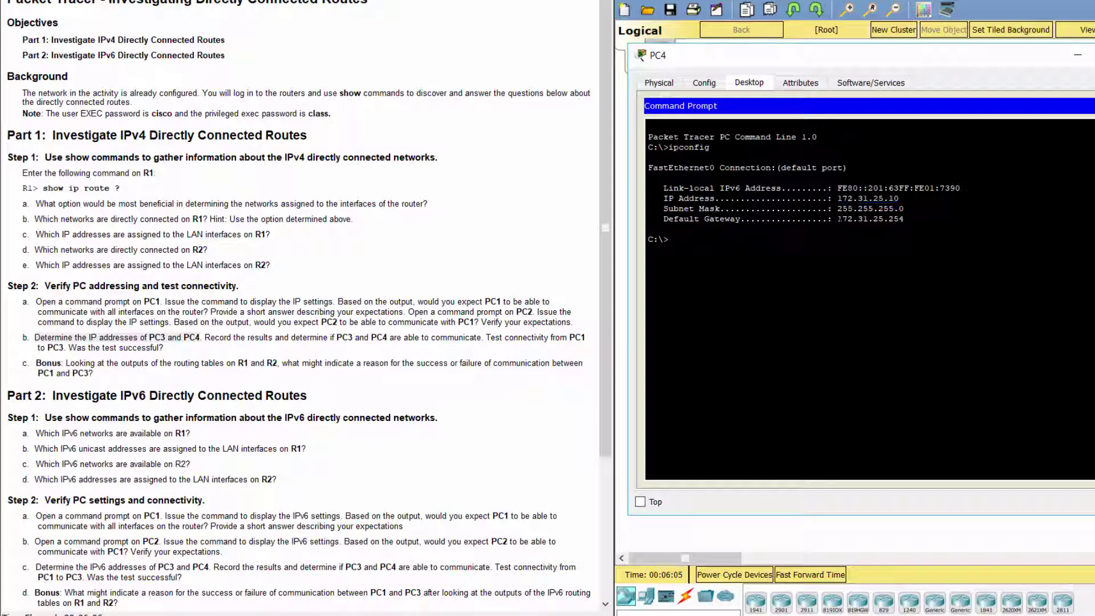
pyautogui.moveTo(838, 218); pyautogui.dragTo(903, 218)
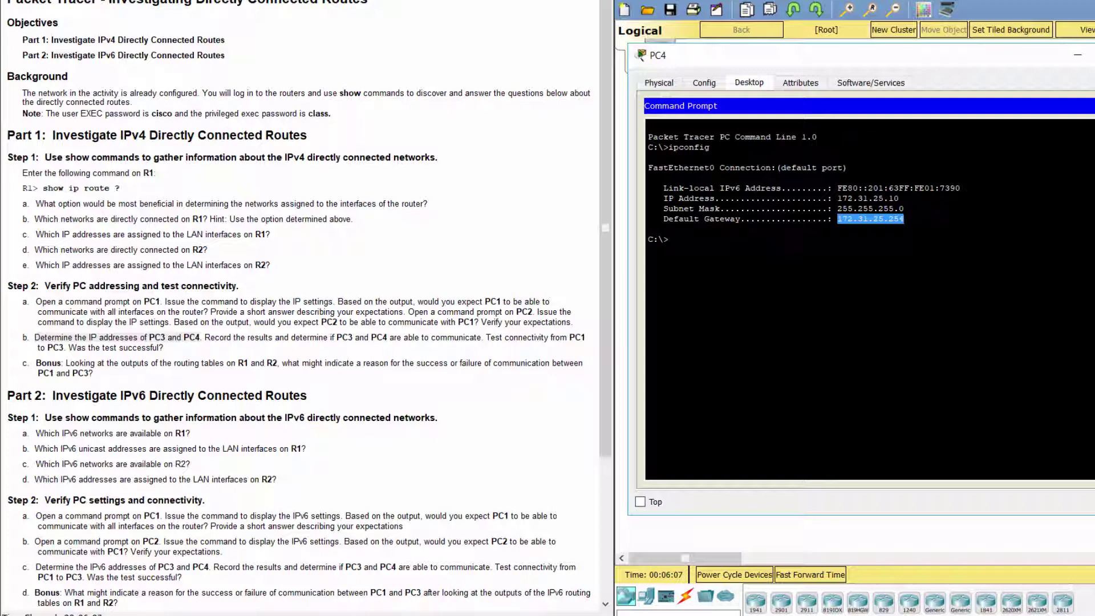
pyautogui.hotkey('ctrl', 'c')
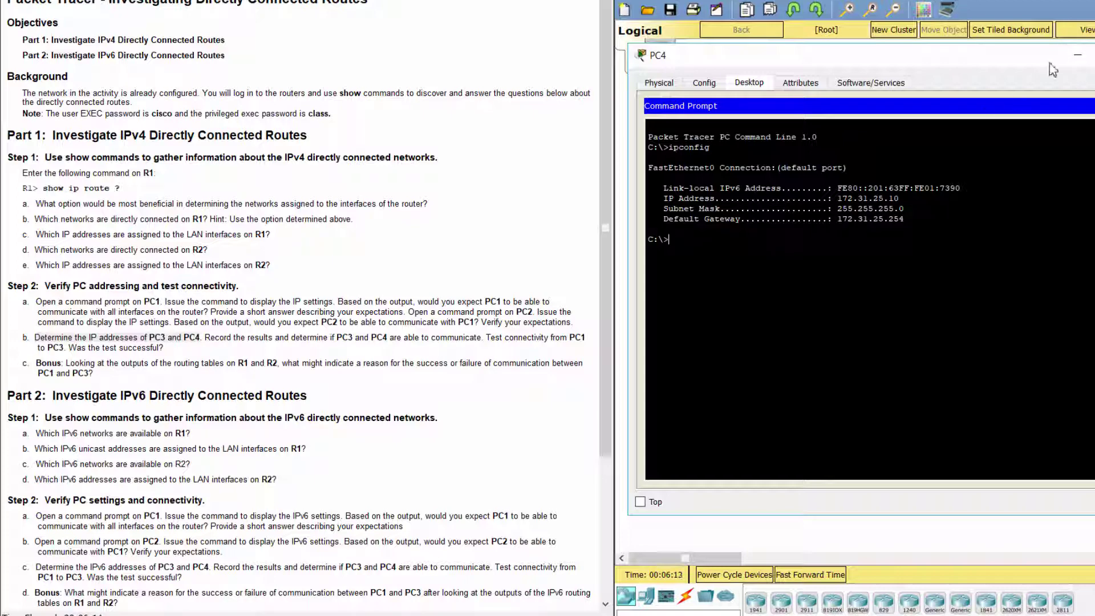
# Step: Ping PC4 at 172.31.25.10 from PC3, getting 3 of 4 replies
pyautogui.click(1077, 59)
pyautogui.click(1040, 119)
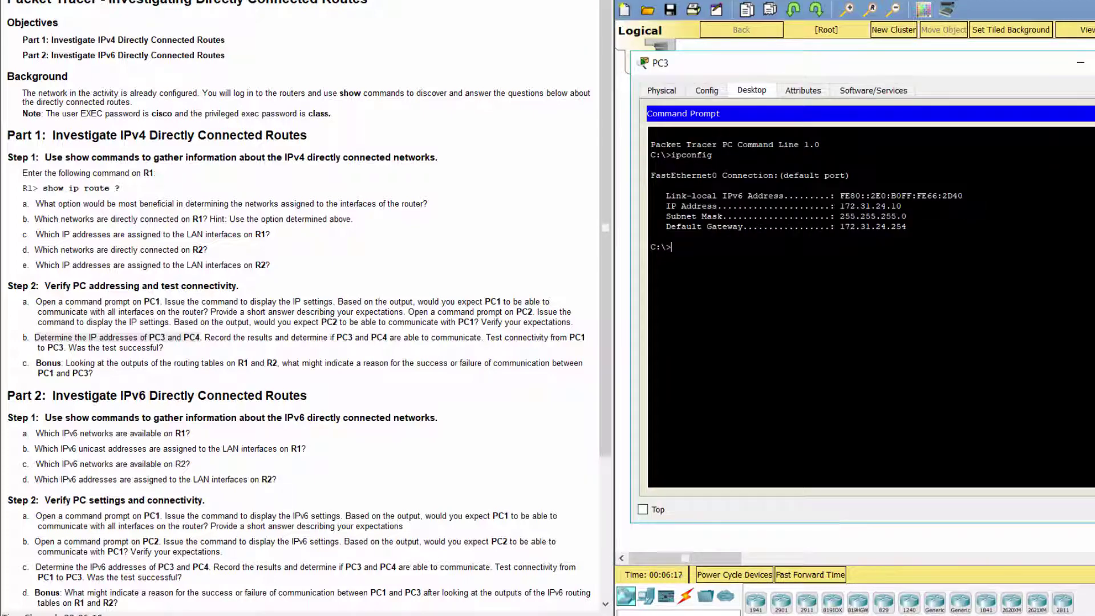
pyautogui.write('ping 172.31.25.10')
pyautogui.press('Return')
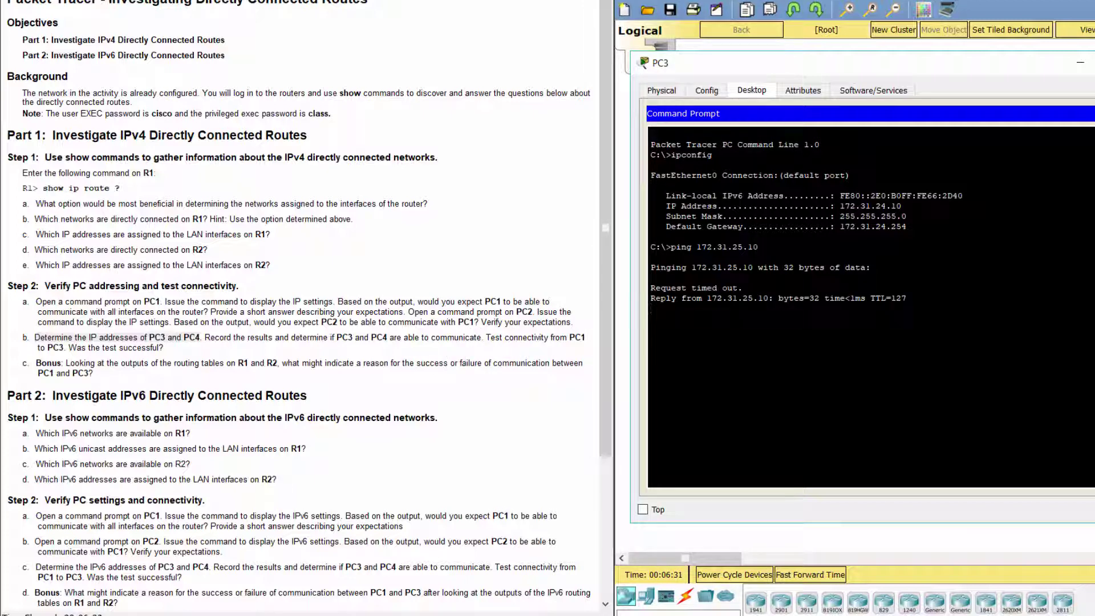
# Step: Mark the PC1-to-PC3 and Bonus questions, then move PC3's console aside to show the topology
pyautogui.click(572, 339)
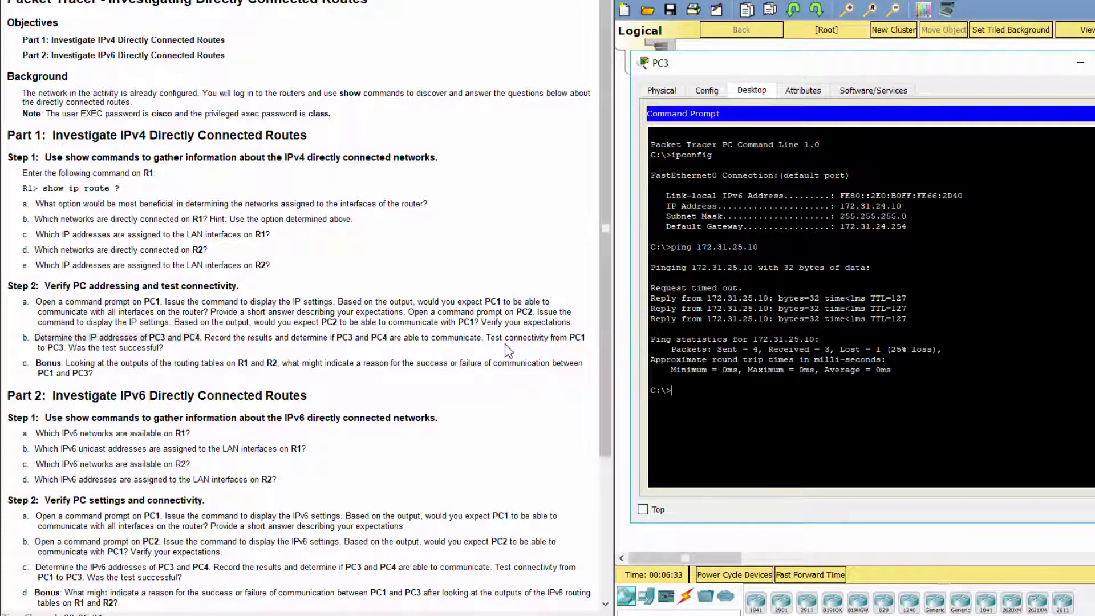
pyautogui.moveTo(487, 337); pyautogui.dragTo(589, 349)
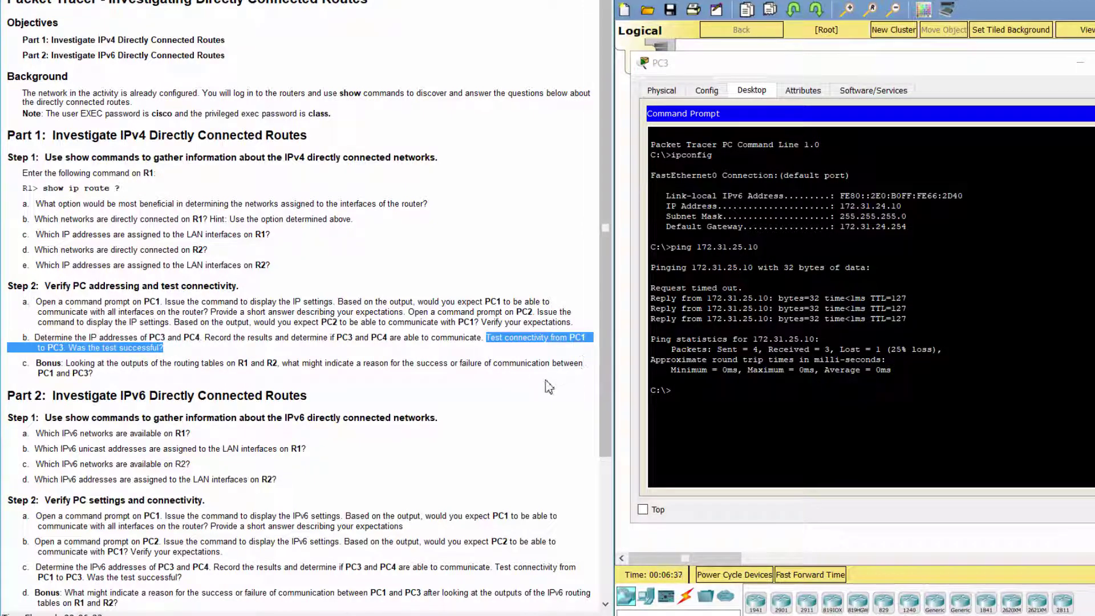
pyautogui.click(546, 381)
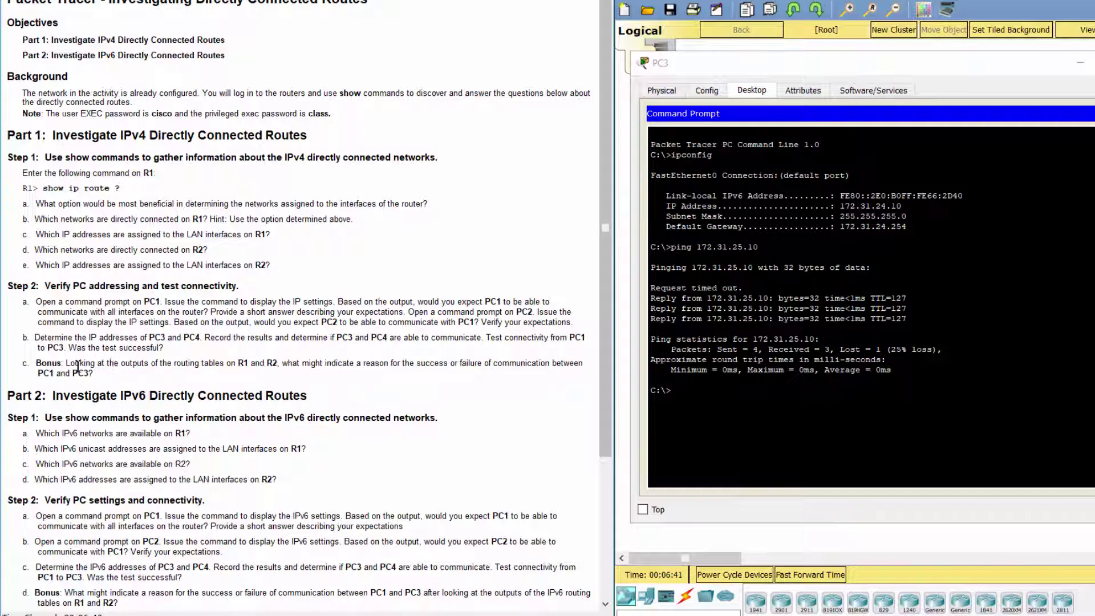
pyautogui.moveTo(67, 364); pyautogui.dragTo(199, 377)
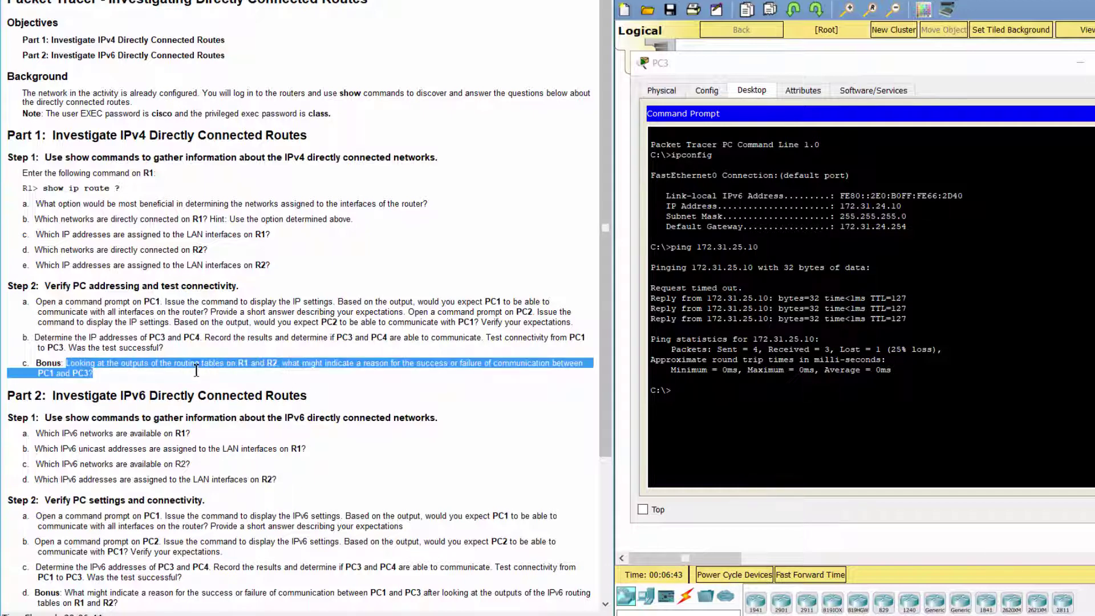
pyautogui.click(449, 393)
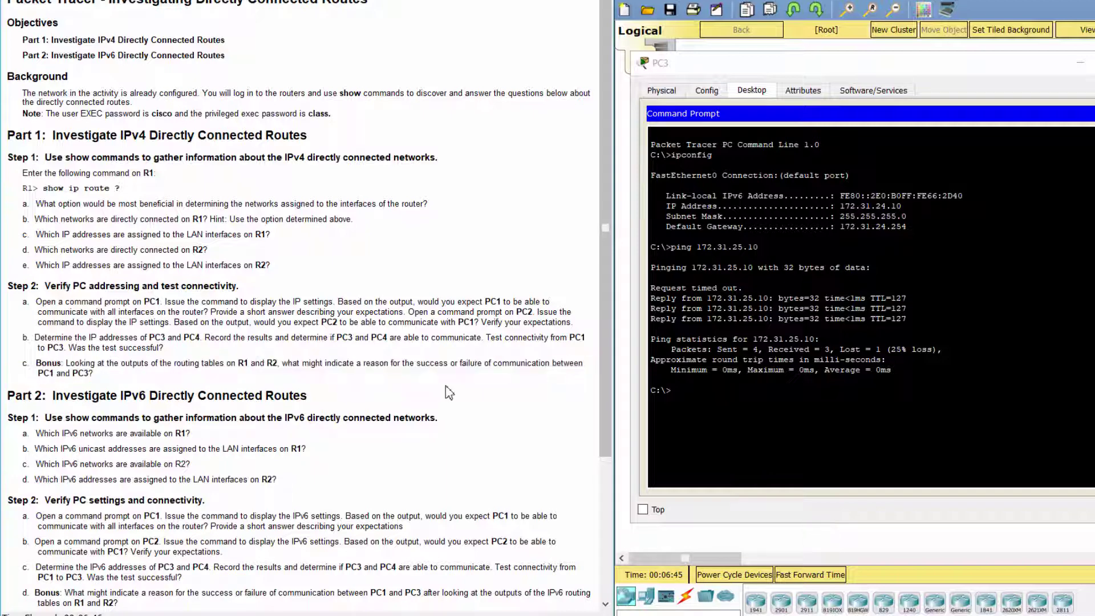
pyautogui.moveTo(907, 67); pyautogui.dragTo(937, 225)
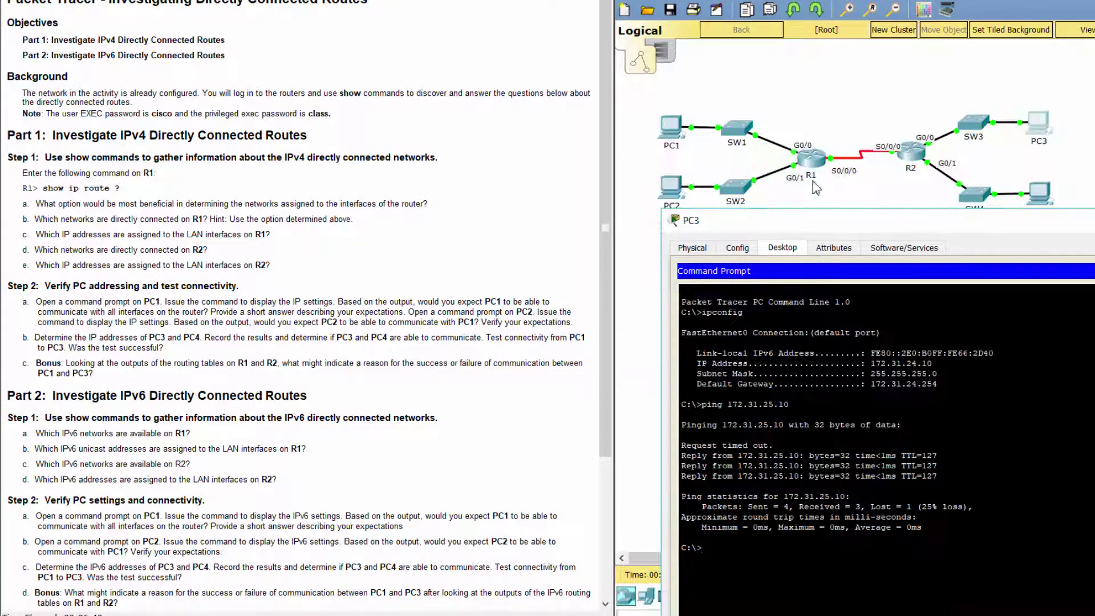
# Step: Review R1's default route and directly connected 209.165.200.224/30 route
pyautogui.click(810, 167)
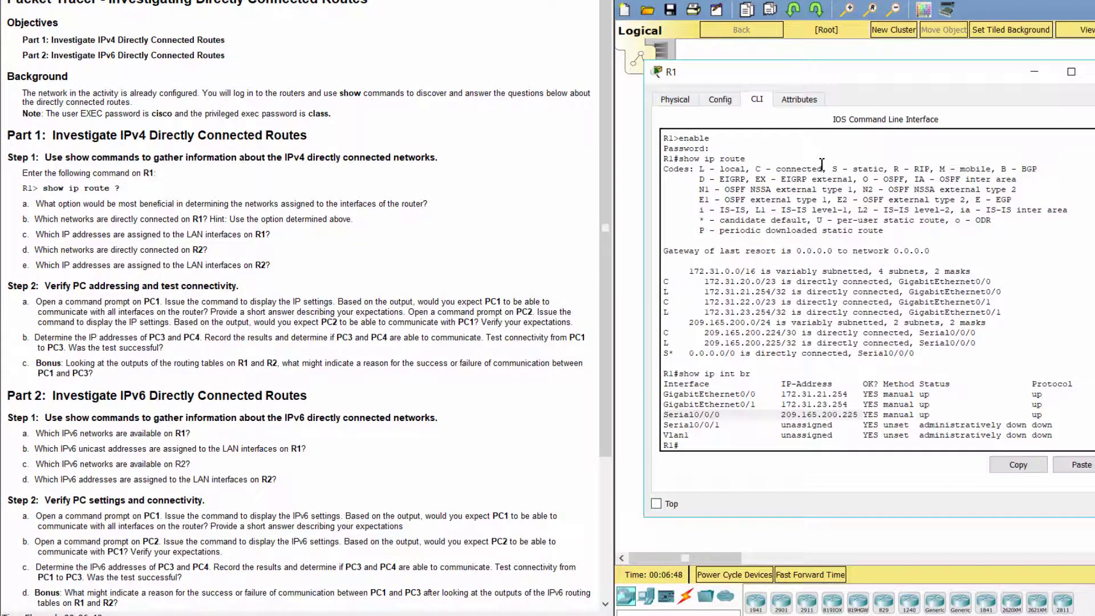
pyautogui.click(859, 377)
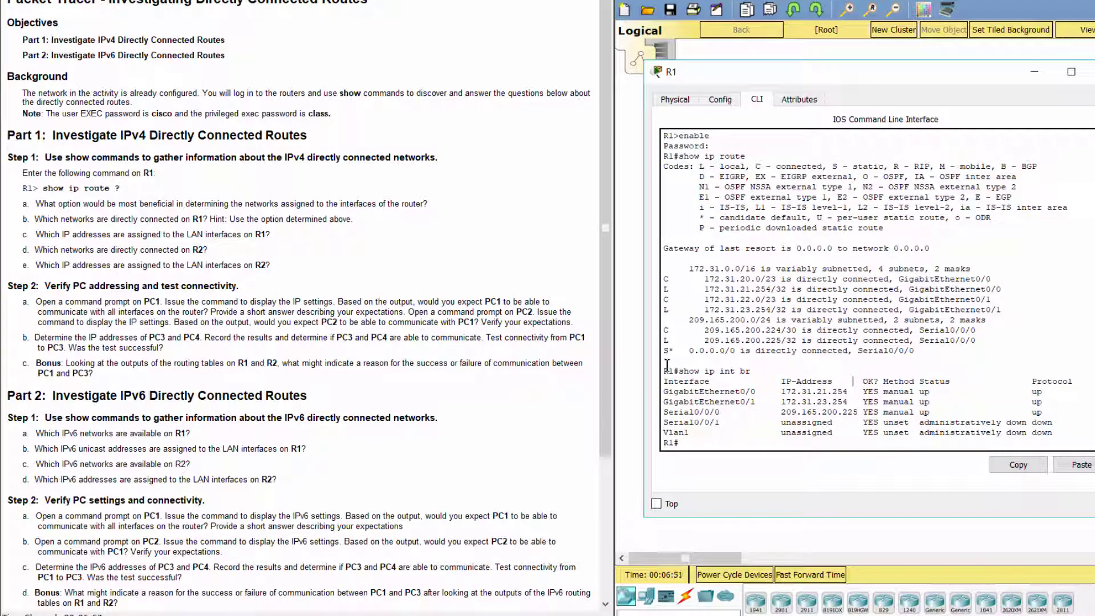
pyautogui.moveTo(667, 353); pyautogui.dragTo(712, 363)
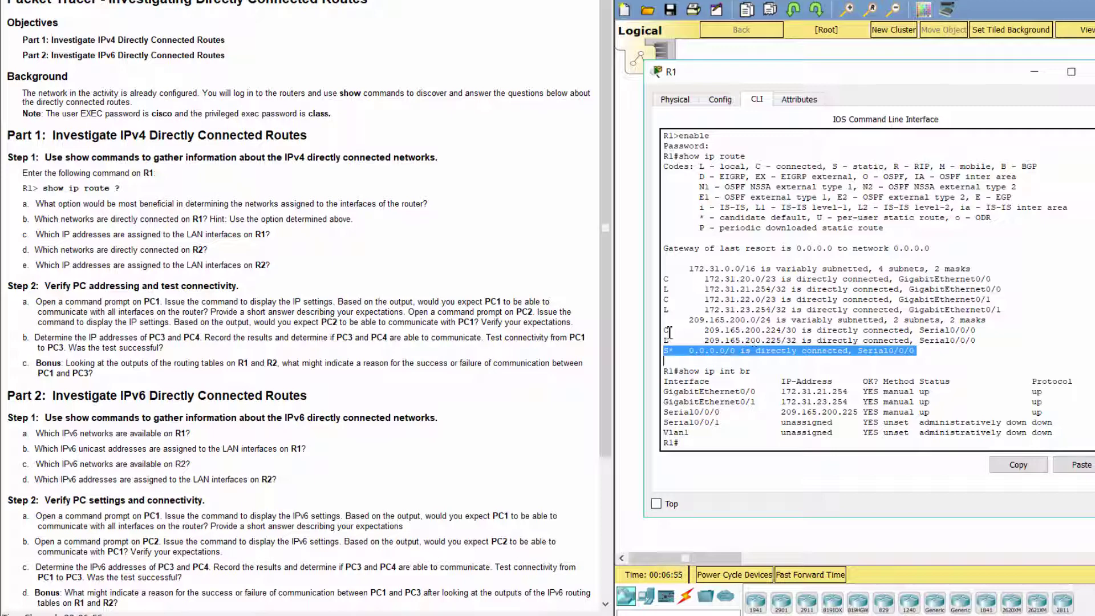
pyautogui.moveTo(665, 331); pyautogui.dragTo(804, 335)
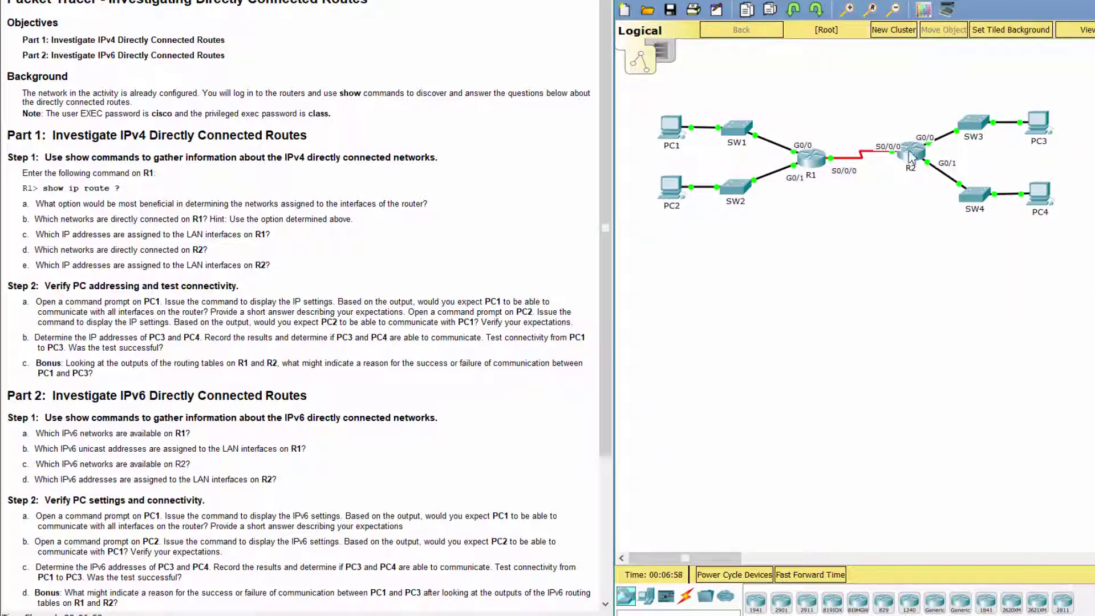
# Step: Review R2's default route and 209.165.200.224/30 route in an enlarged console, then close it
pyautogui.click(911, 154)
pyautogui.moveTo(635, 117); pyautogui.dragTo(817, 76)
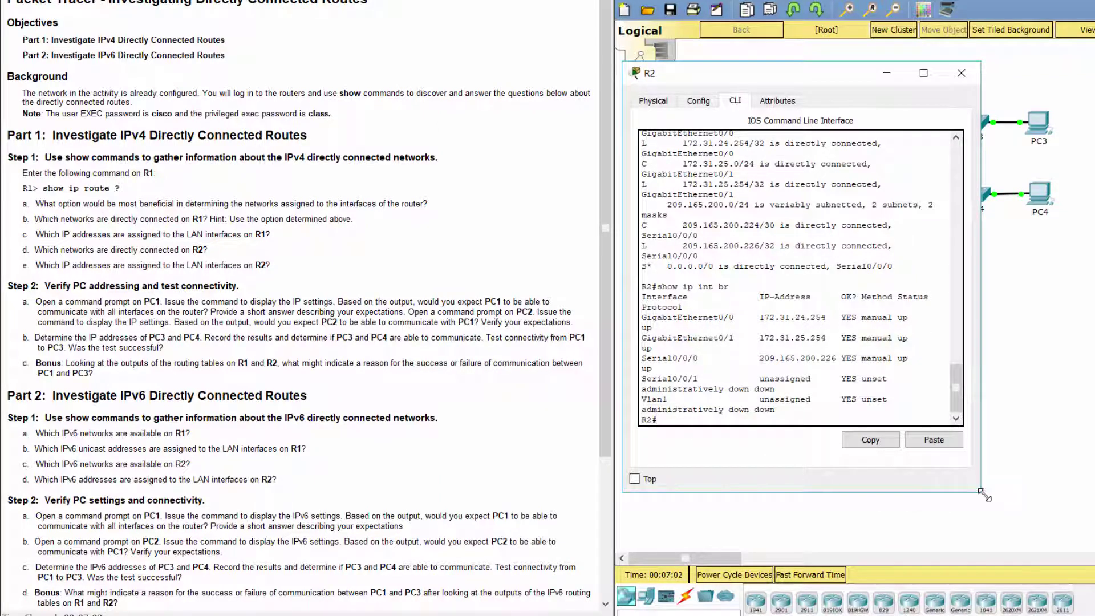
pyautogui.moveTo(981, 493); pyautogui.dragTo(1094, 506)
pyautogui.moveTo(642, 340); pyautogui.dragTo(743, 350)
pyautogui.moveTo(643, 321); pyautogui.dragTo(784, 319)
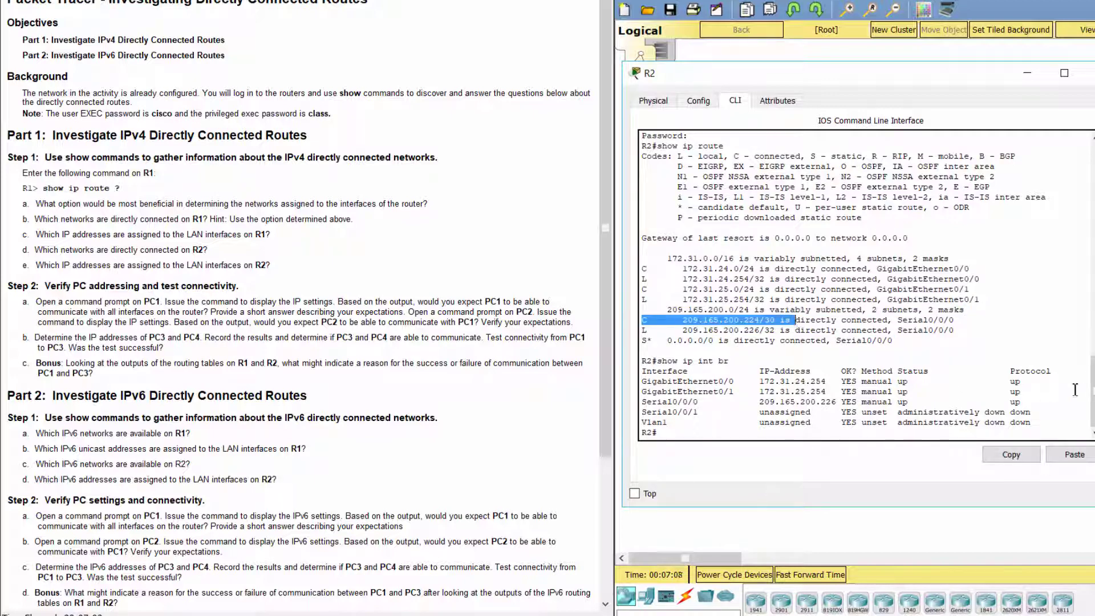
pyautogui.hotkey('alt', 'F4')
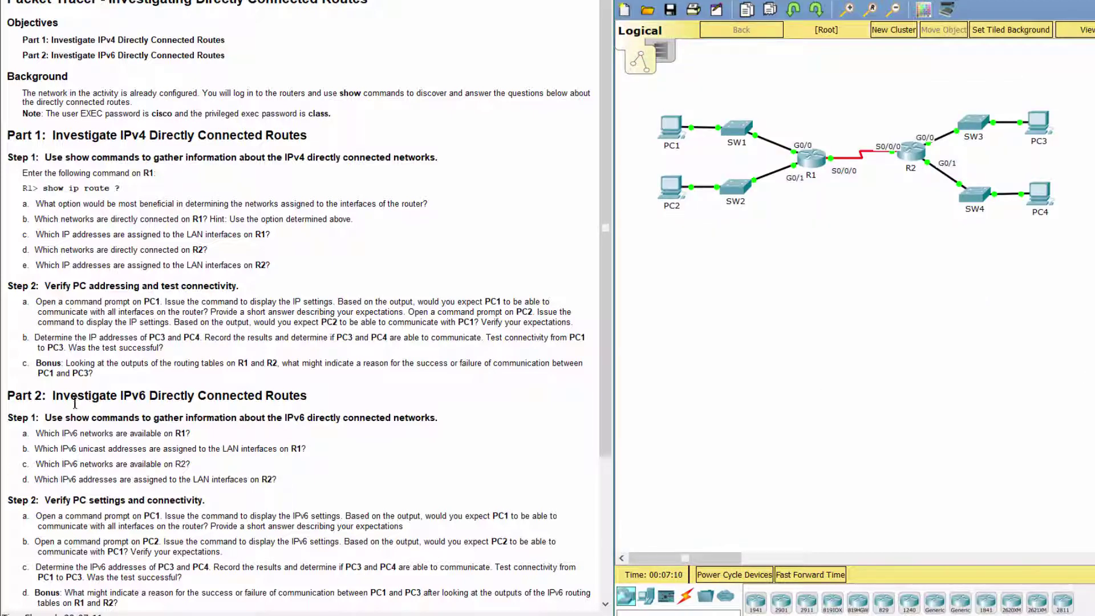
# Step: Scroll to Part 2 IPv6 and mark the Step 1 heading and question a about R1's networks
pyautogui.scroll(-3, 9, 401)
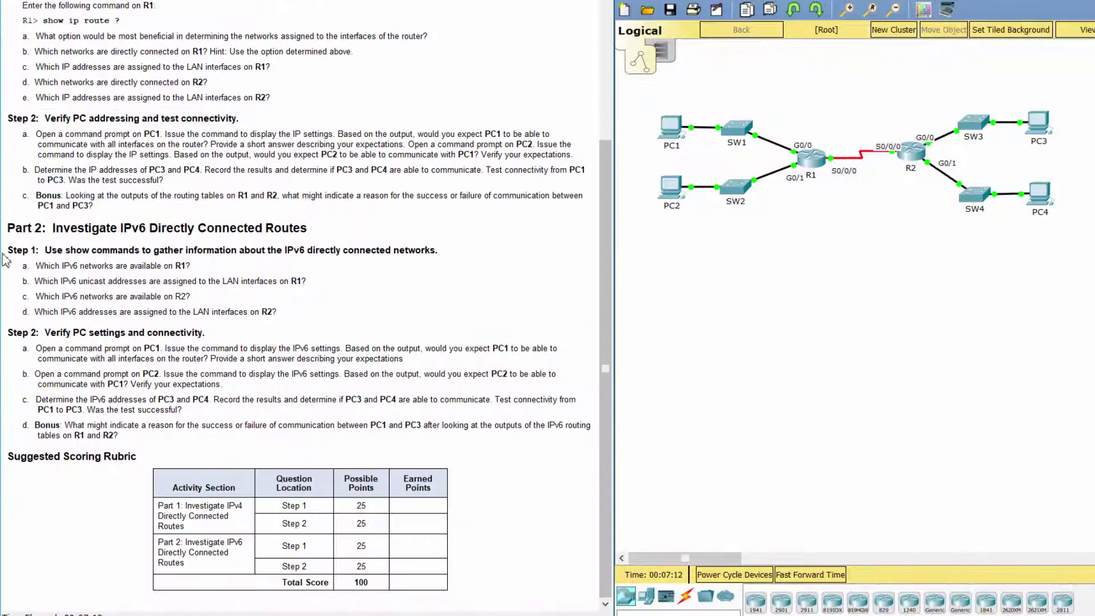
pyautogui.moveTo(11, 228); pyautogui.dragTo(313, 226)
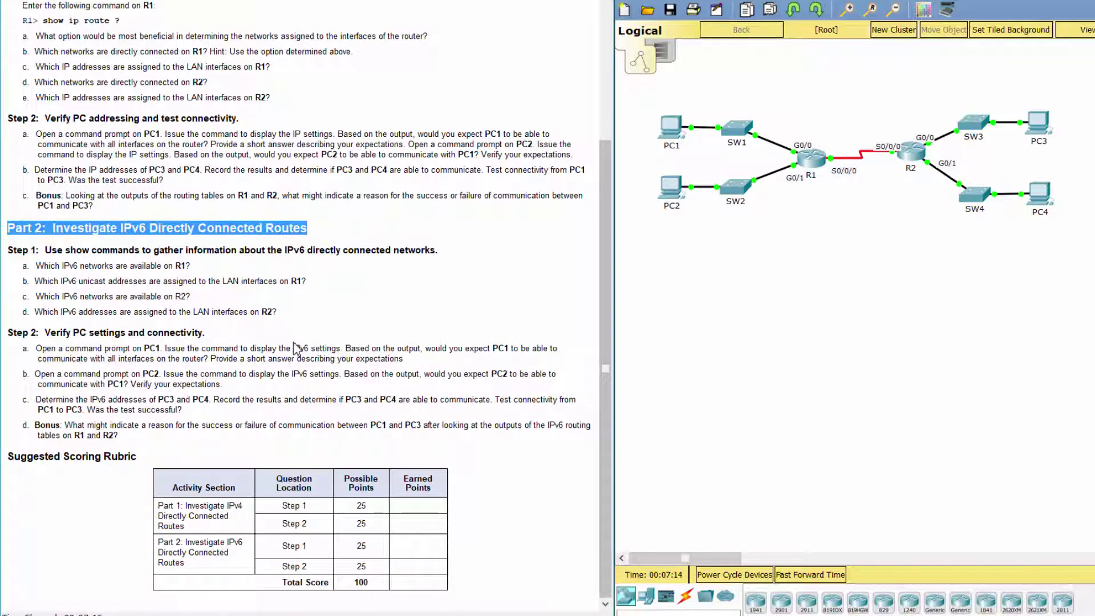
pyautogui.click(363, 294)
pyautogui.moveTo(9, 250); pyautogui.dragTo(449, 247)
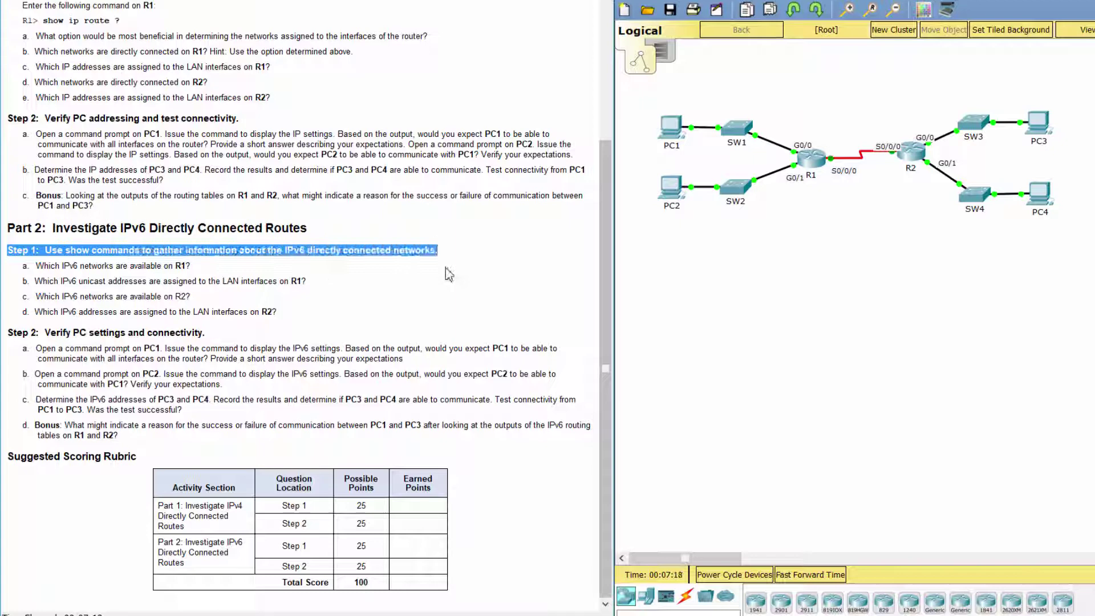
pyautogui.click(405, 304)
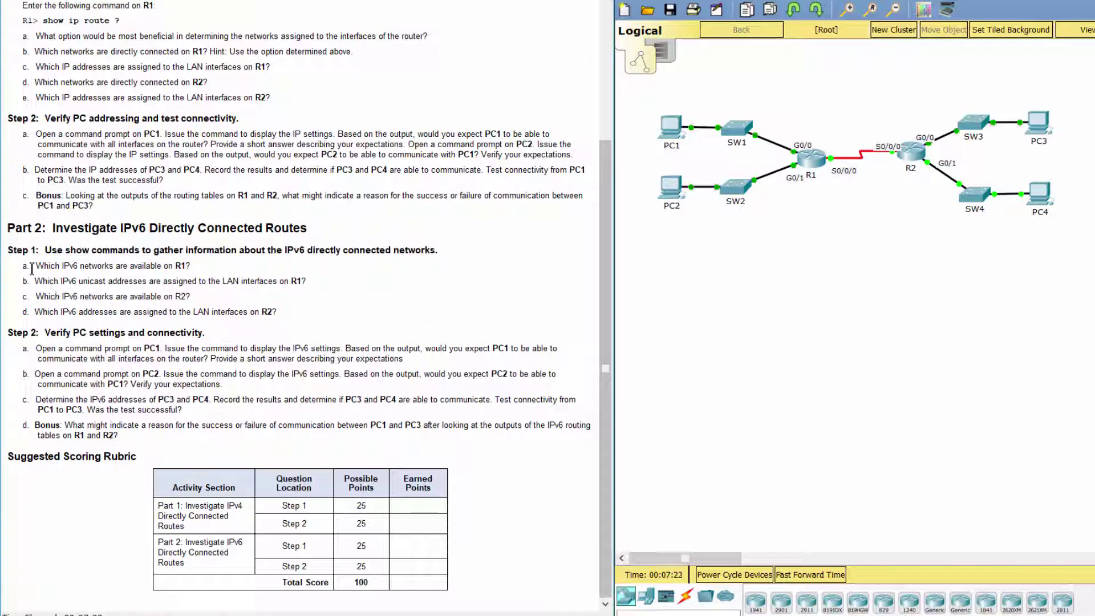
pyautogui.moveTo(18, 266); pyautogui.dragTo(191, 264)
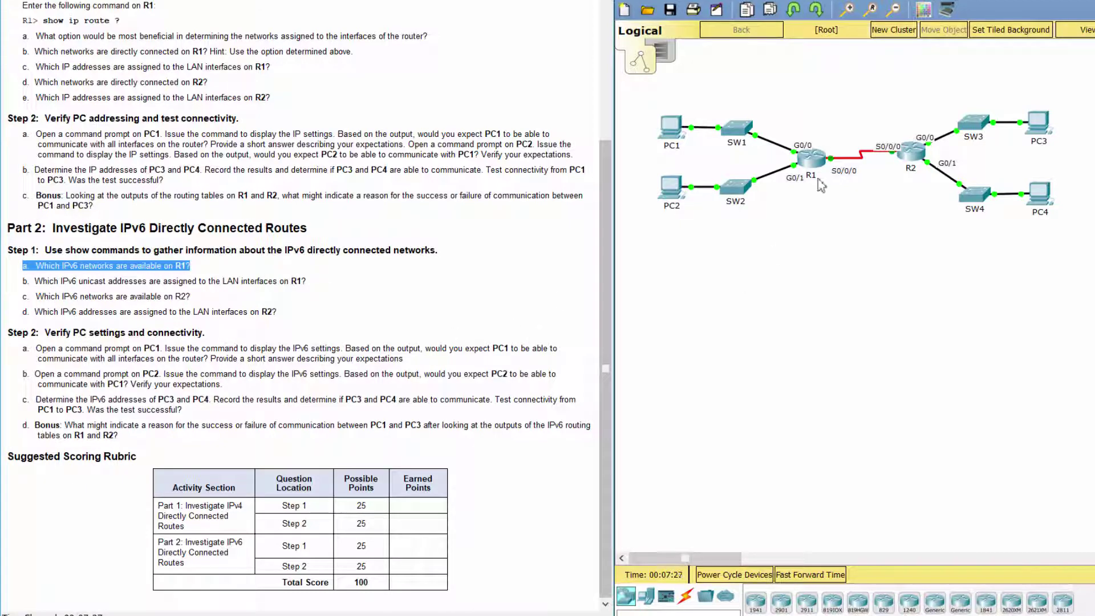
# Step: Select R1 in the topology and dismiss the interface locked alert
pyautogui.click(810, 159)
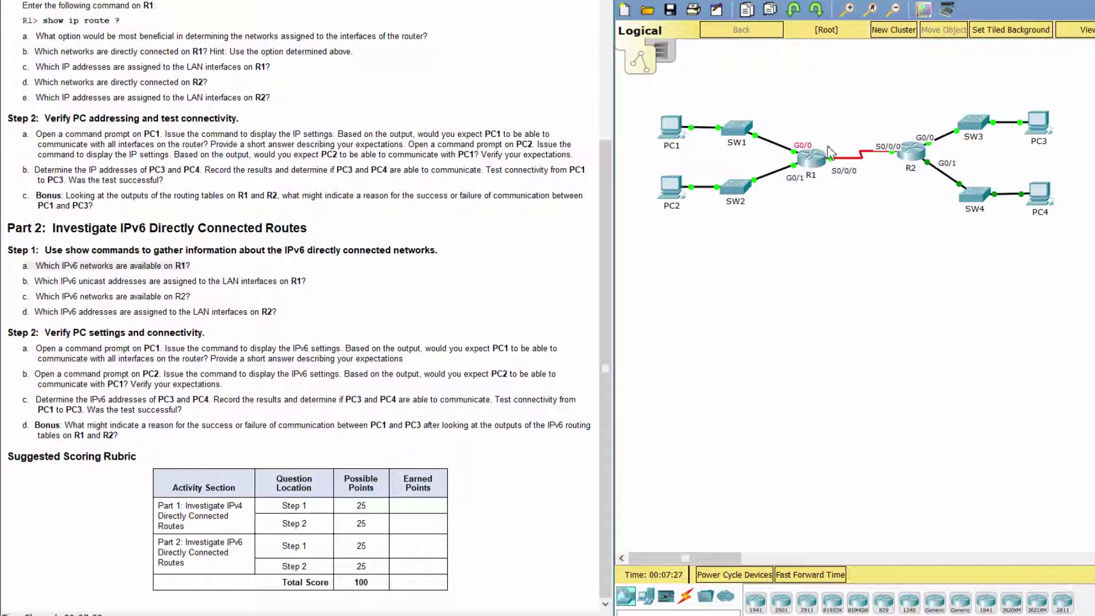
pyautogui.hotkey('ctrl', 'v')
pyautogui.click(997, 268)
# Step: Display R1's full IPv6 routing table in its CLI
pyautogui.doubleClick(811, 158)
pyautogui.moveTo(860, 87); pyautogui.dragTo(862, 71)
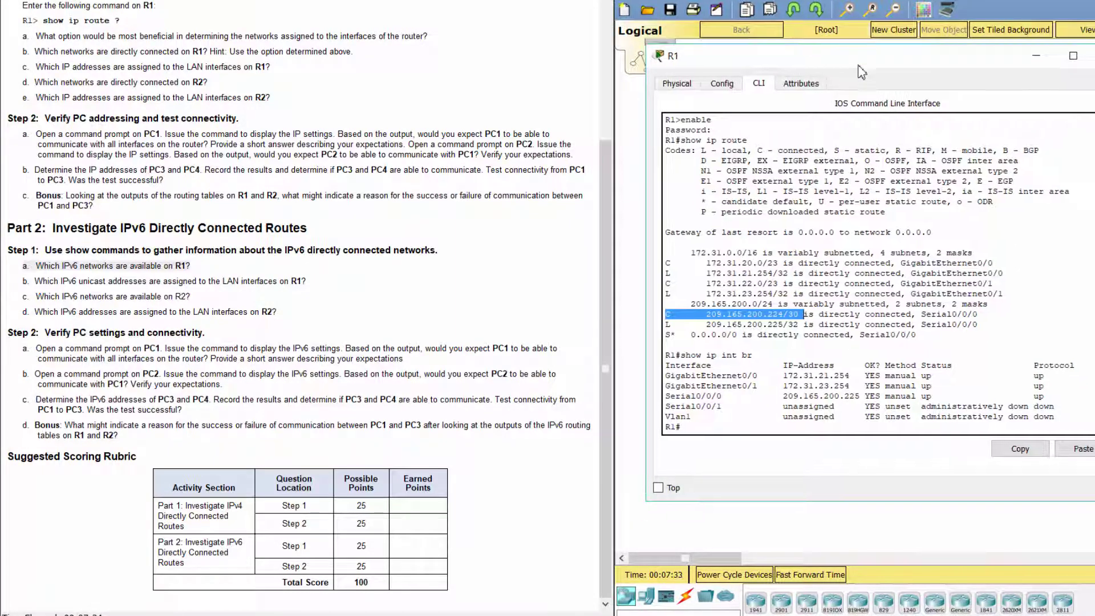
pyautogui.click(761, 421)
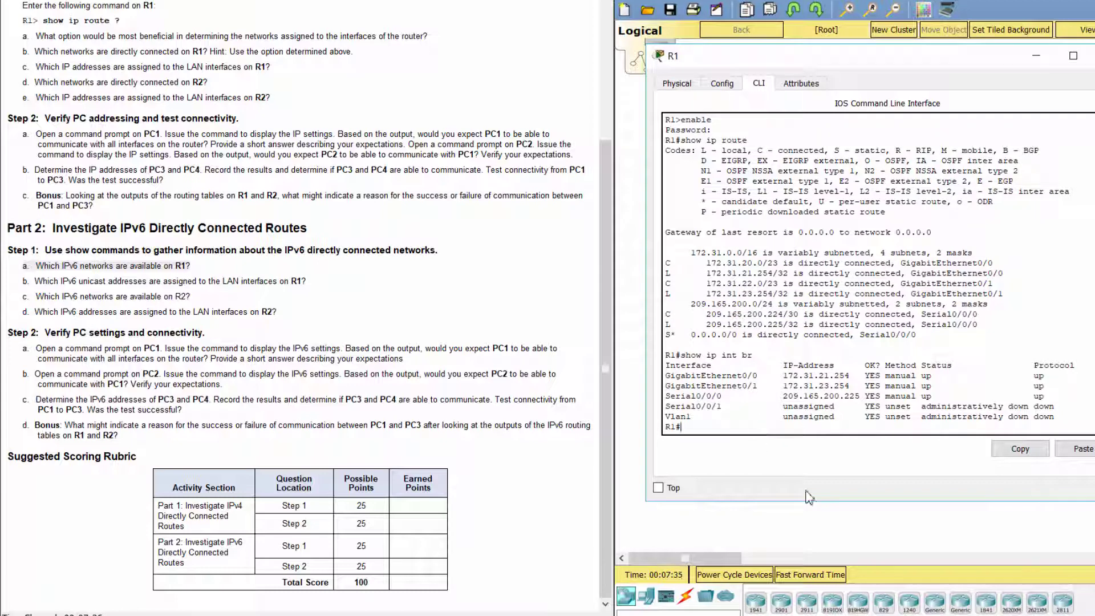
pyautogui.write('show ipv6 route')
pyautogui.press('Return')
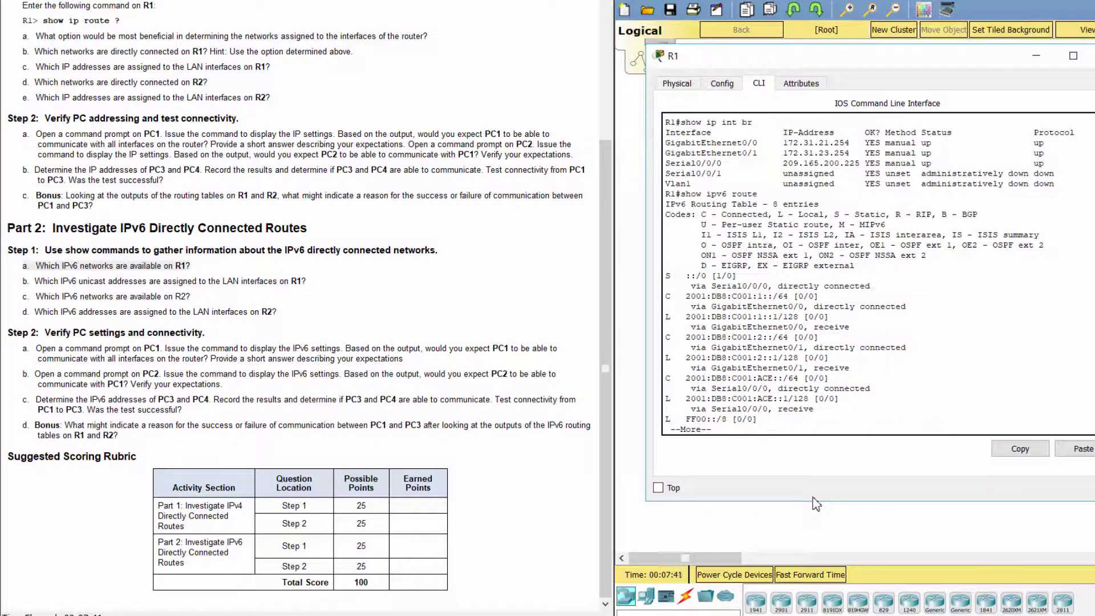
pyautogui.press('space')
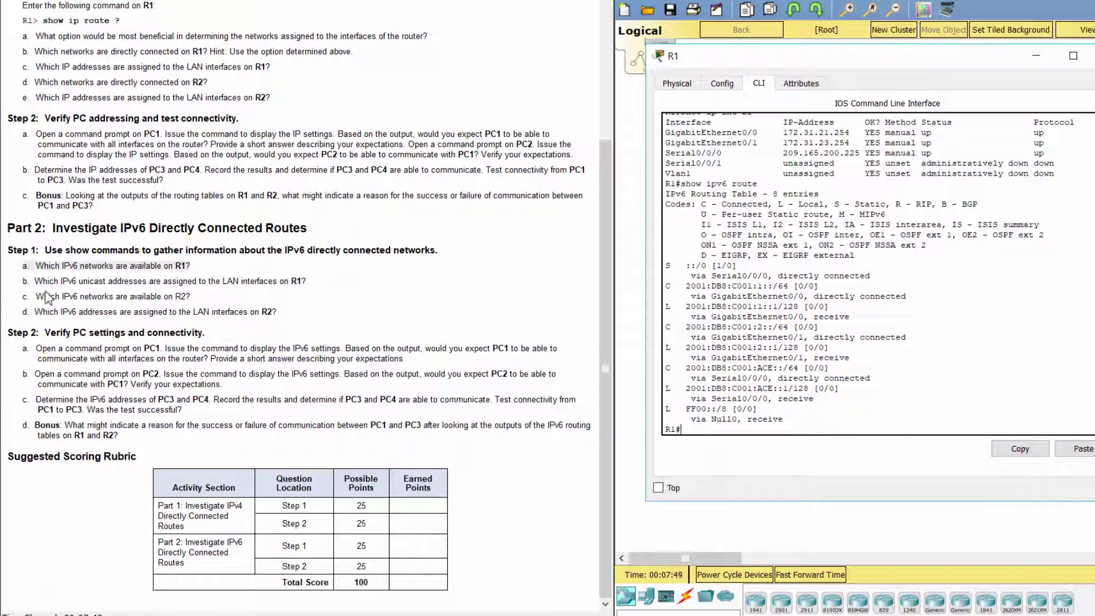
# Step: Mark question b, then run show ipv6 int brief on R1
pyautogui.moveTo(34, 280); pyautogui.dragTo(329, 284)
pyautogui.click(712, 442)
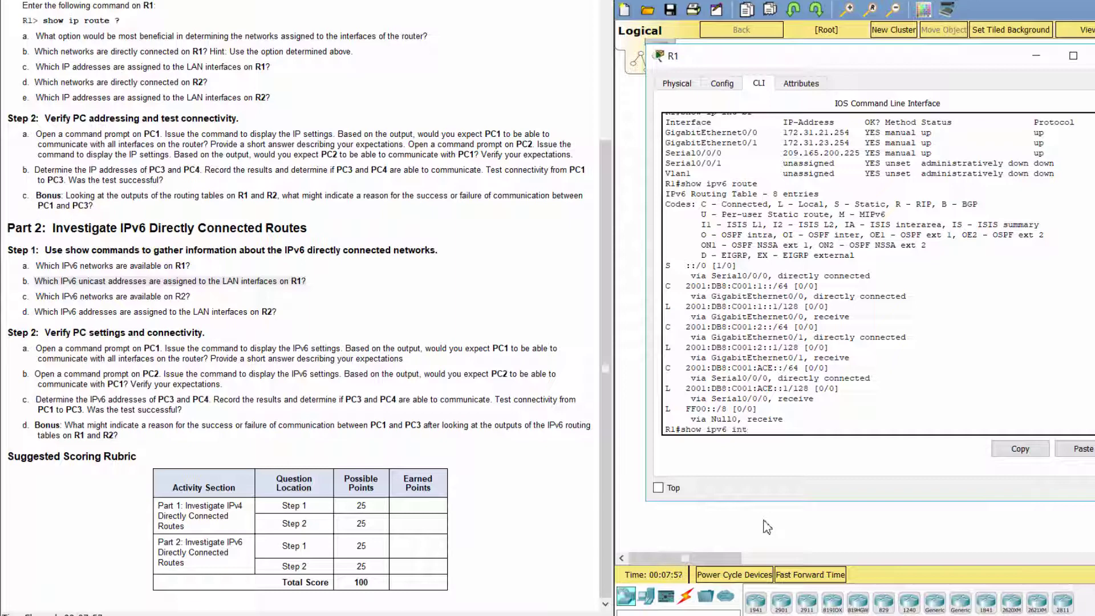
pyautogui.press('Tab')
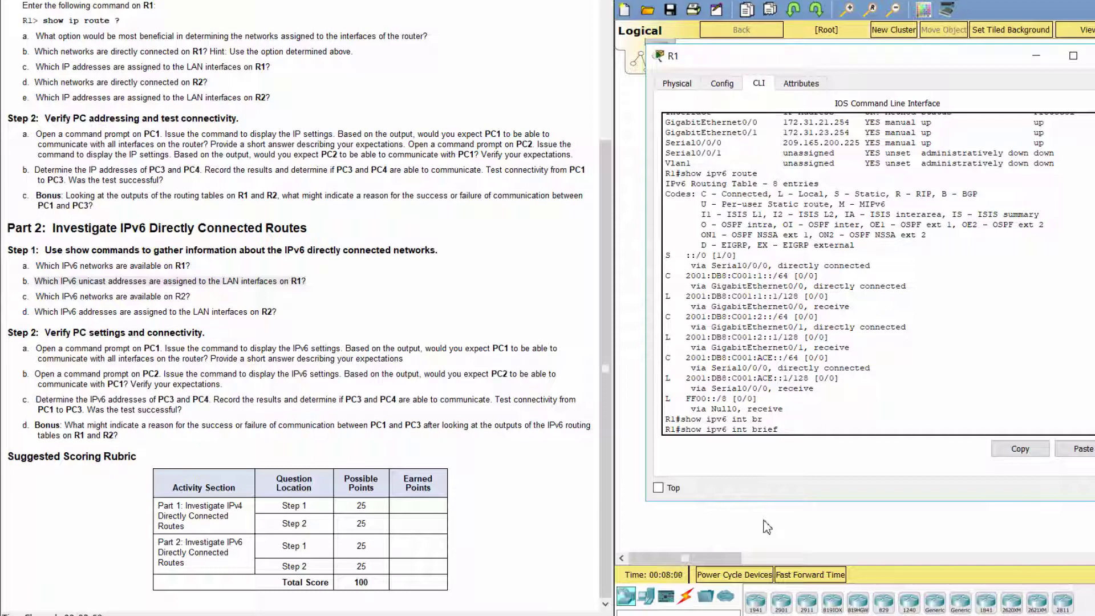
pyautogui.press('Return')
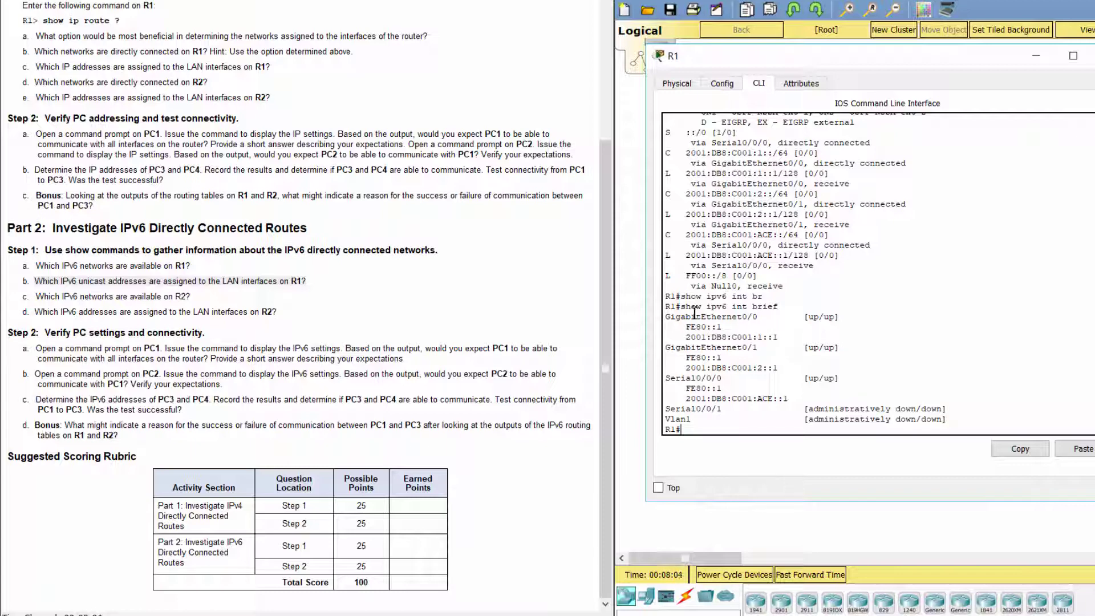
# Step: Mark R1's addresses G0/0 2001:DB8:C001:1::1, G0/1 2001:DB8:C001:2::1 and Serial0/0/0, then close R1
pyautogui.moveTo(694, 312); pyautogui.dragTo(781, 317)
pyautogui.moveTo(684, 337); pyautogui.dragTo(780, 338)
pyautogui.moveTo(675, 347); pyautogui.dragTo(741, 348)
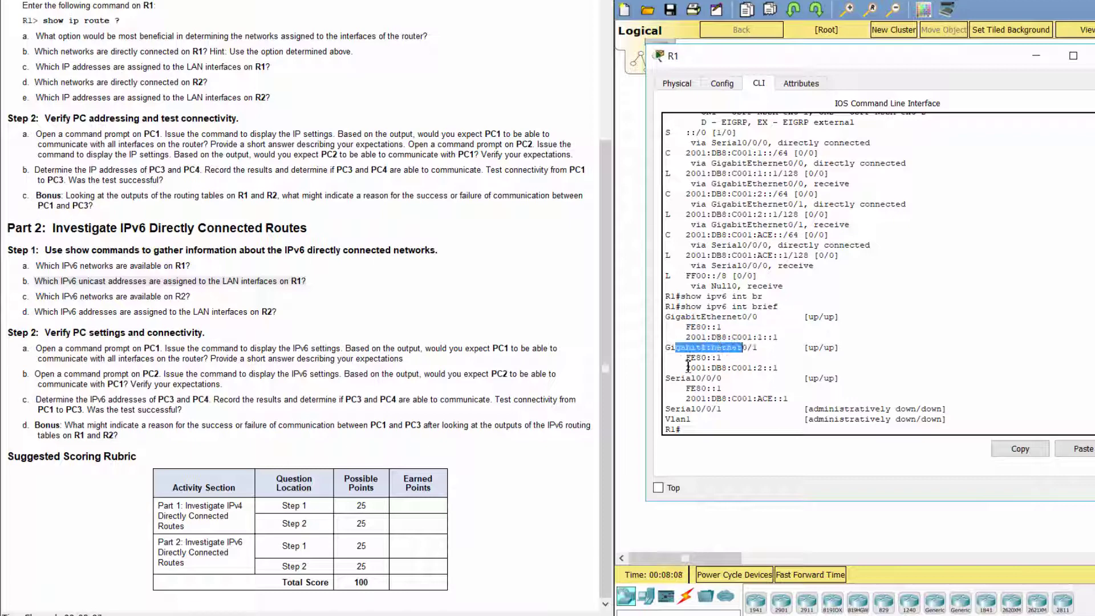
pyautogui.moveTo(686, 368); pyautogui.dragTo(793, 371)
pyautogui.moveTo(706, 398); pyautogui.dragTo(793, 398)
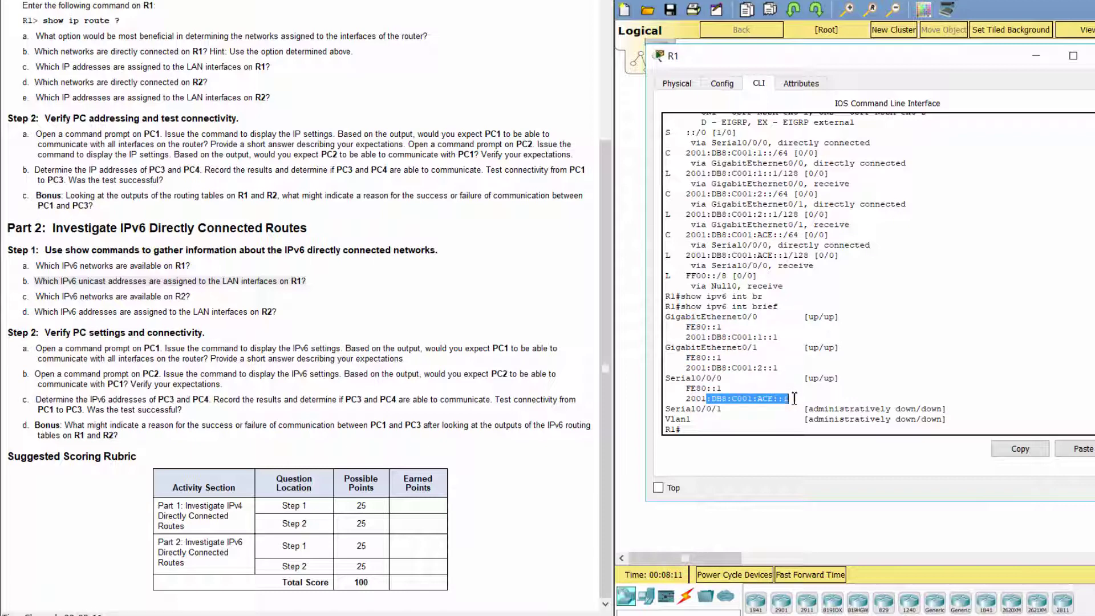
pyautogui.click(751, 433)
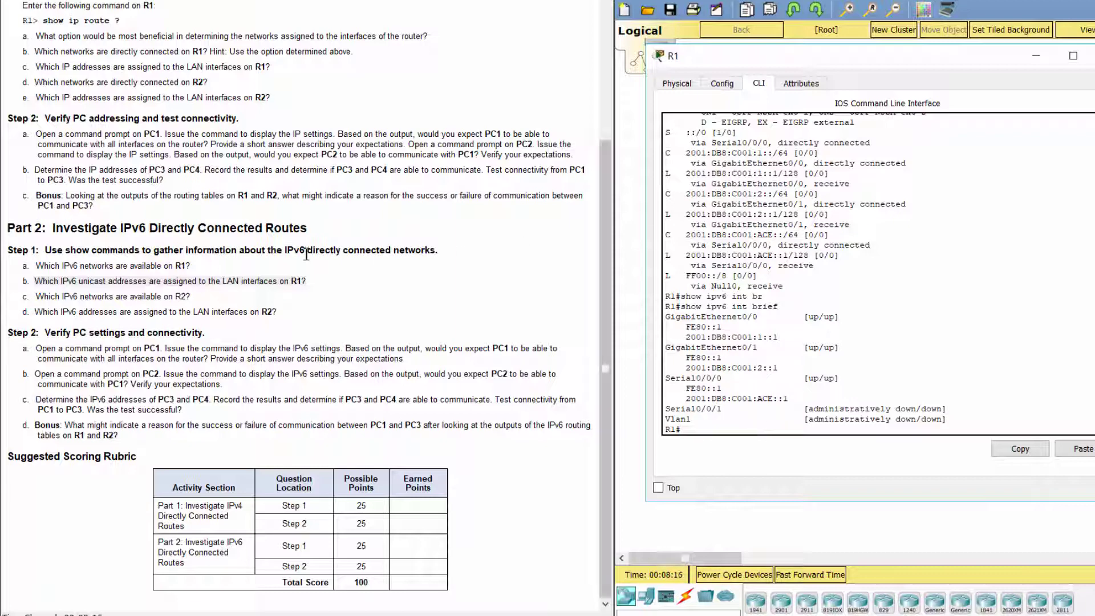
pyautogui.moveTo(22, 298); pyautogui.dragTo(195, 302)
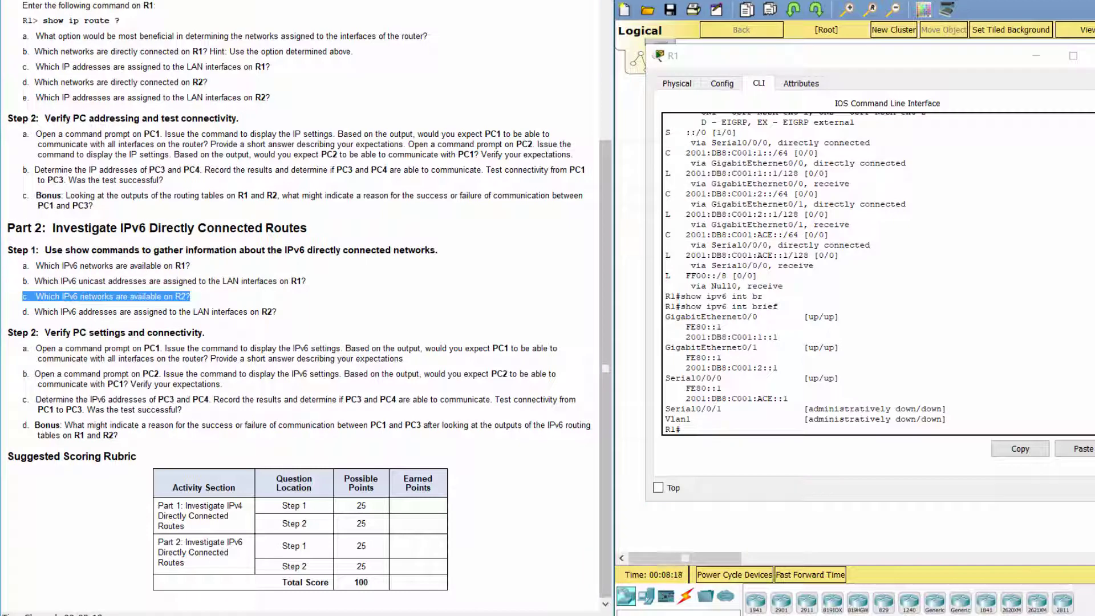
pyautogui.click(1092, 56)
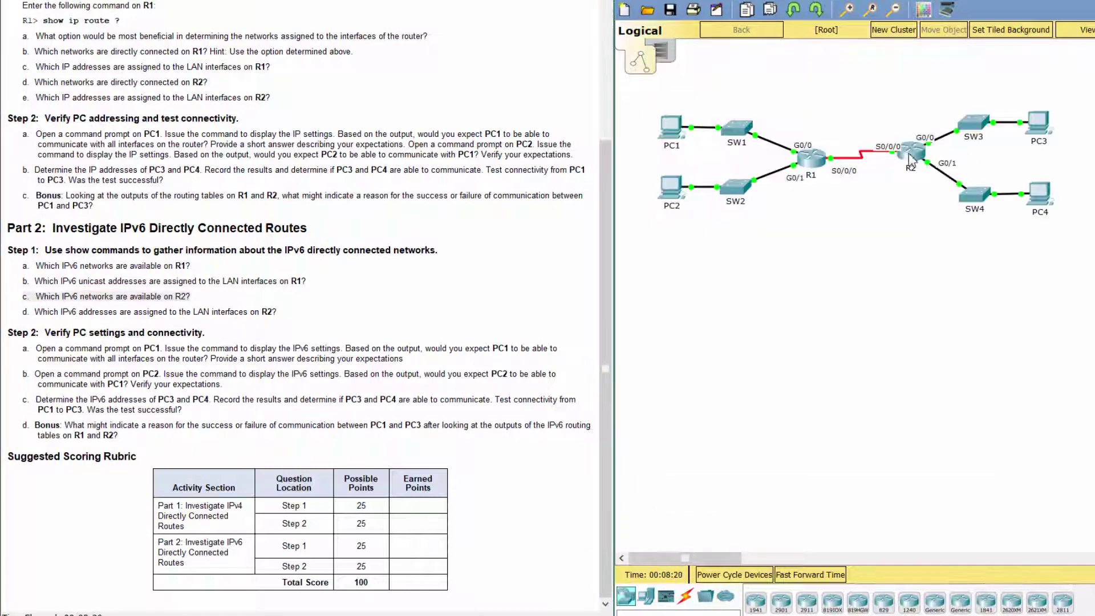
# Step: Run show ipv6 route on R2 and page through the full routing table
pyautogui.click(911, 155)
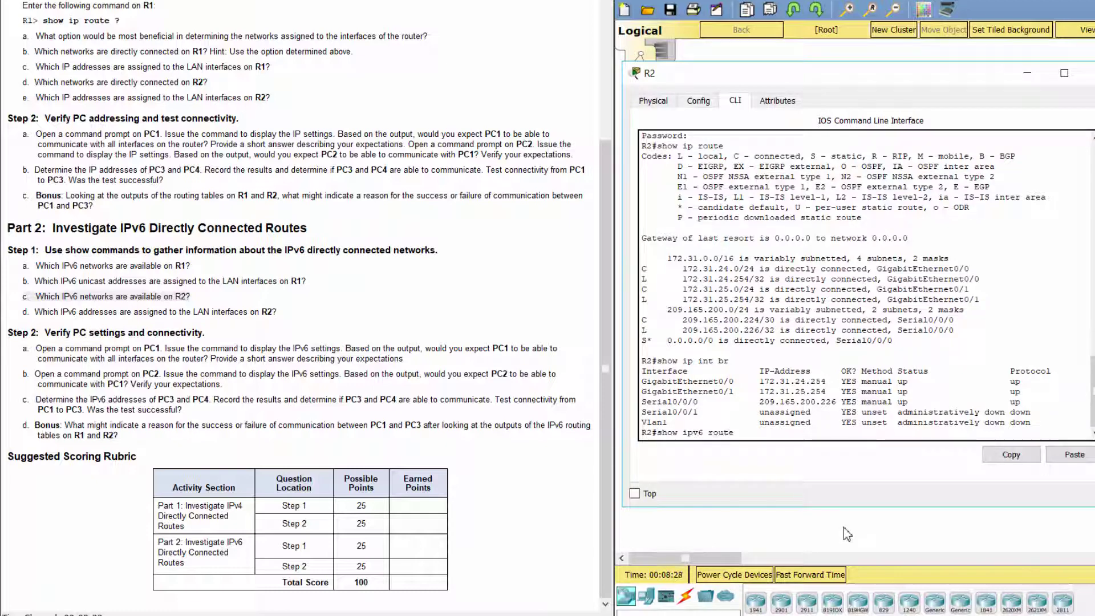
pyautogui.write('show ipv6 route')
pyautogui.press('Return')
pyautogui.press('space')
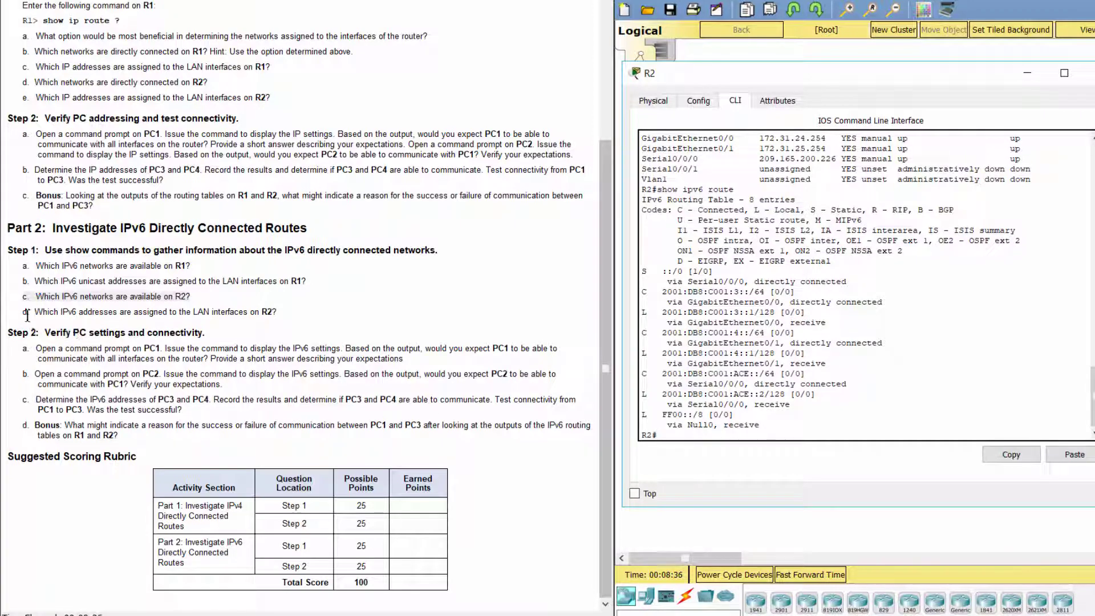
# Step: Mark question d about R2's LAN addresses, then run show ipv6 int br on R2
pyautogui.moveTo(24, 311); pyautogui.dragTo(285, 312)
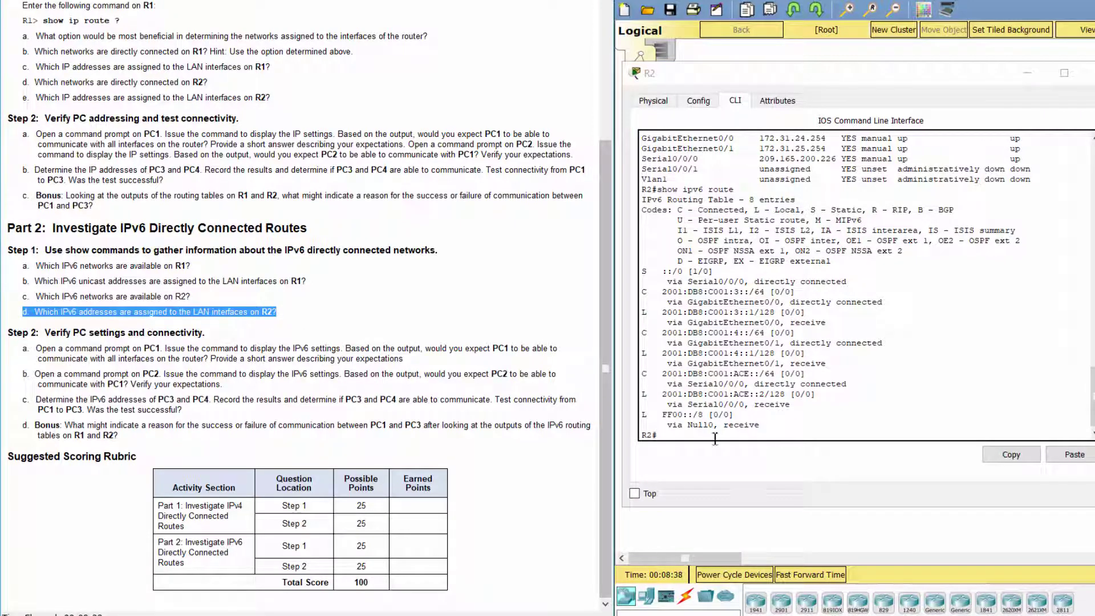
pyautogui.click(771, 468)
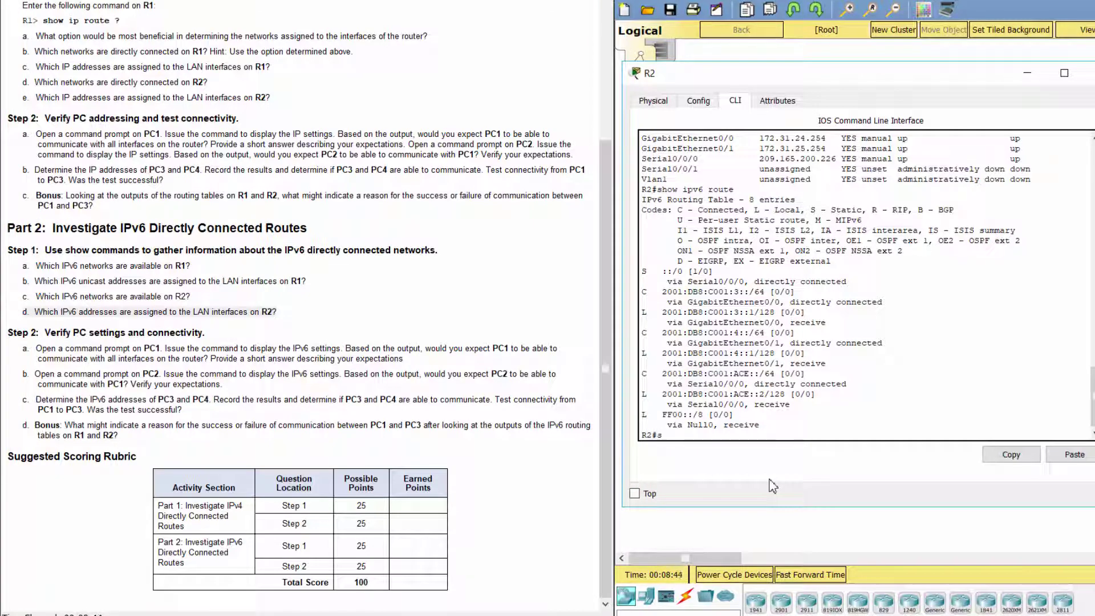
pyautogui.write('show ipv6 int br')
pyautogui.press('Return')
# Step: Mark R2's G0/0 2001:DB8:C001:3::1 and G0/1 2001:DB8:C001:4::1 addresses in the output
pyautogui.moveTo(642, 322); pyautogui.dragTo(749, 322)
pyautogui.moveTo(681, 334); pyautogui.dragTo(741, 358)
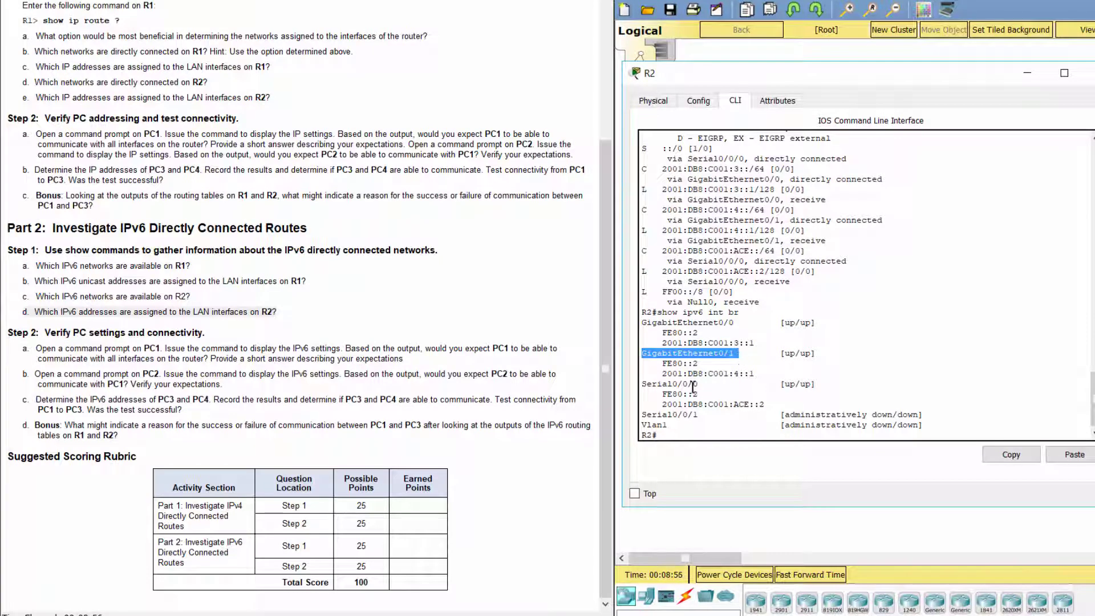
pyautogui.moveTo(646, 385); pyautogui.dragTo(790, 404)
pyautogui.click(729, 432)
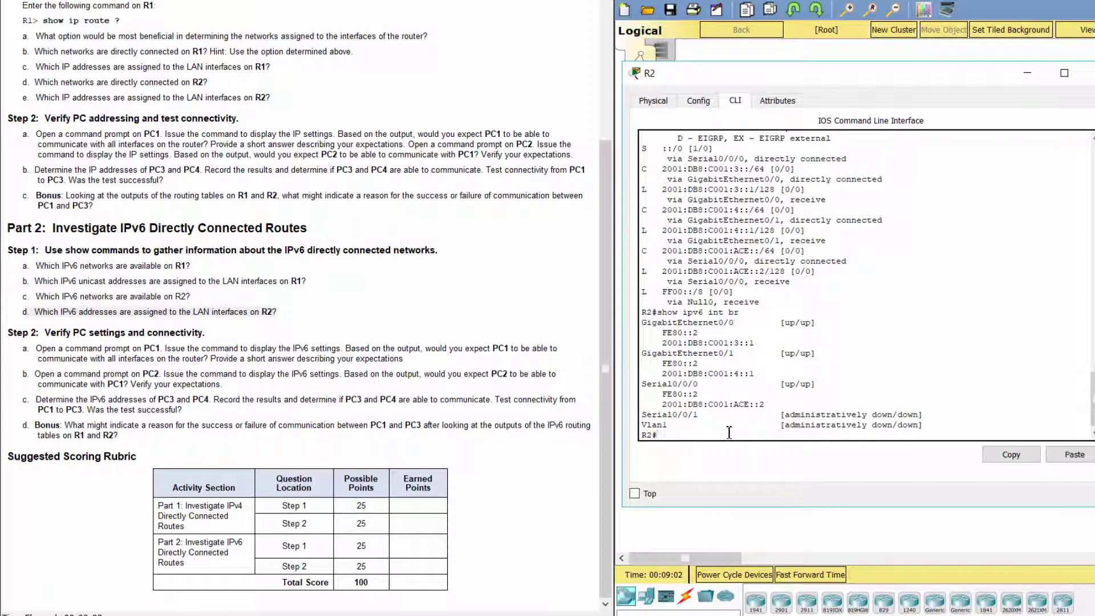
pyautogui.moveTo(36, 332); pyautogui.dragTo(5, 337)
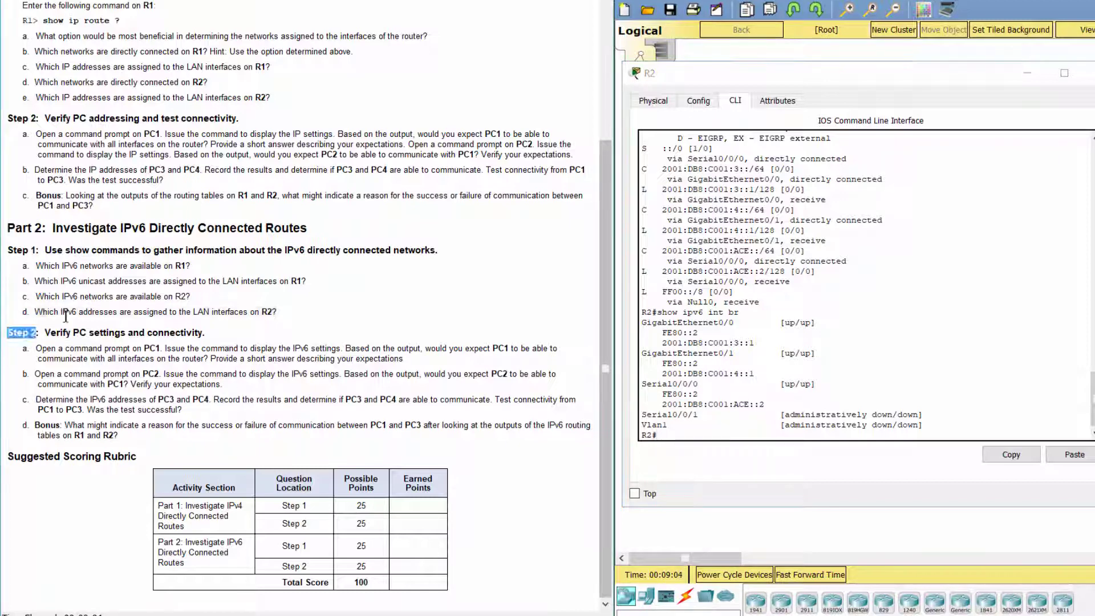
# Step: Mark Step 2 item a, minimize R2, and run ipv6config on PC1
pyautogui.moveTo(65, 316); pyautogui.dragTo(194, 333)
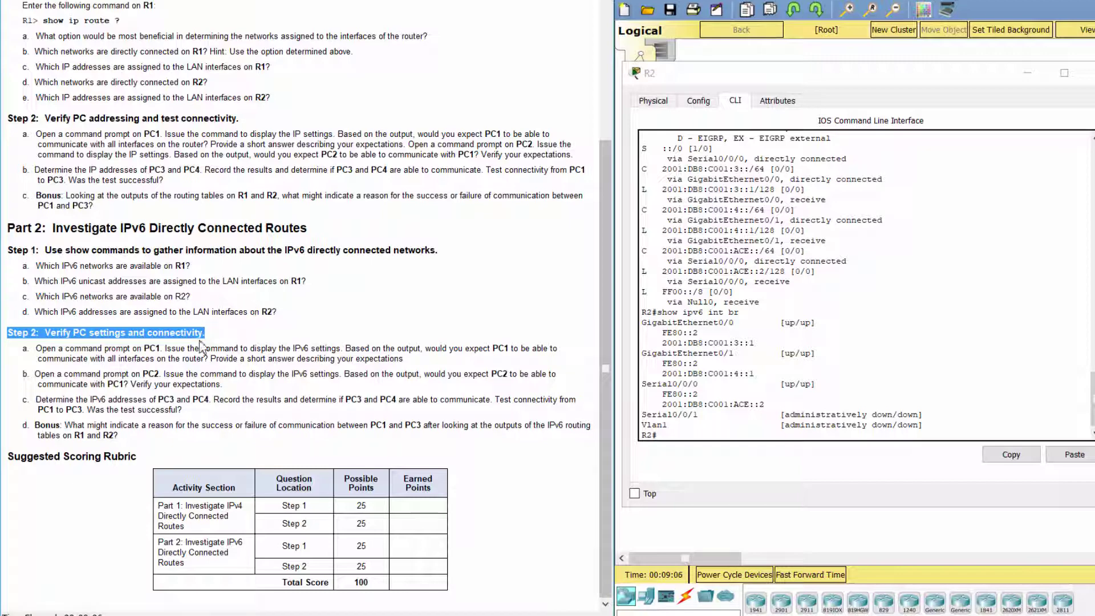
pyautogui.click(219, 357)
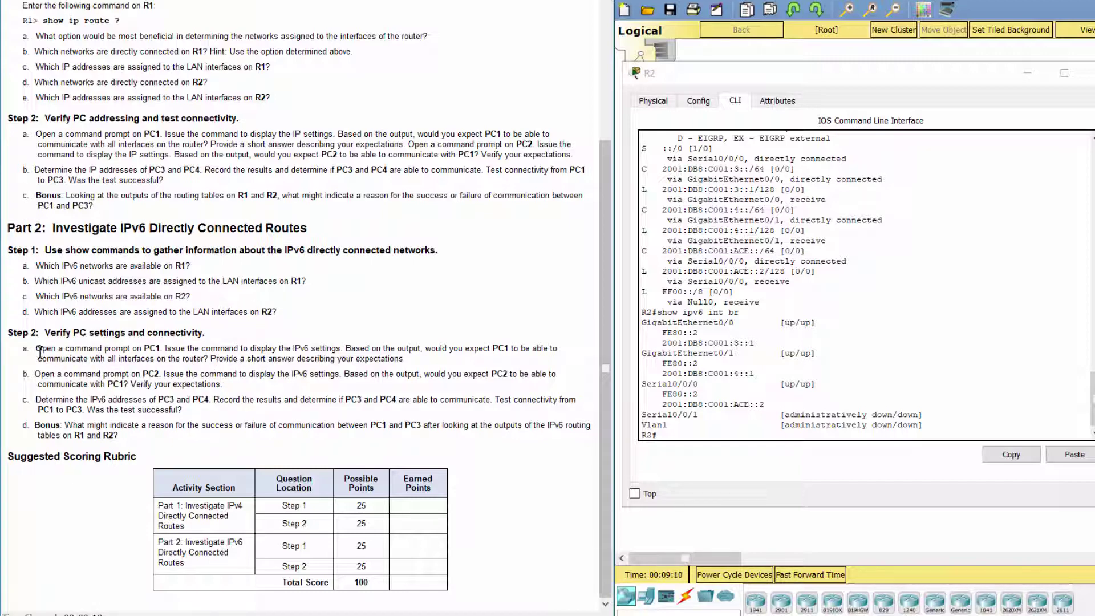
pyautogui.moveTo(38, 349); pyautogui.dragTo(336, 348)
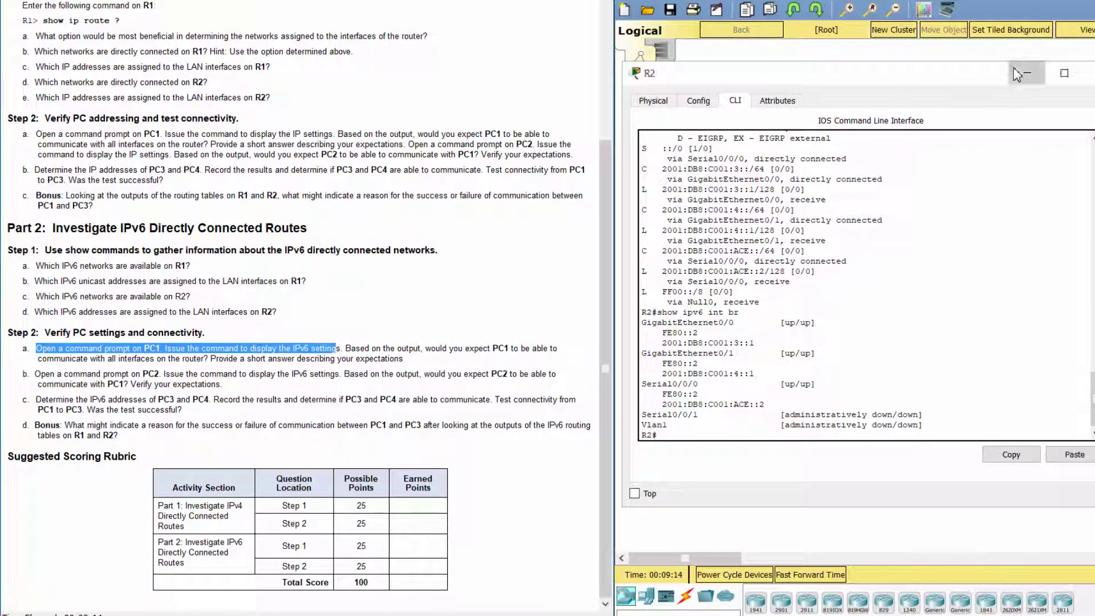
pyautogui.click(1018, 74)
pyautogui.click(671, 127)
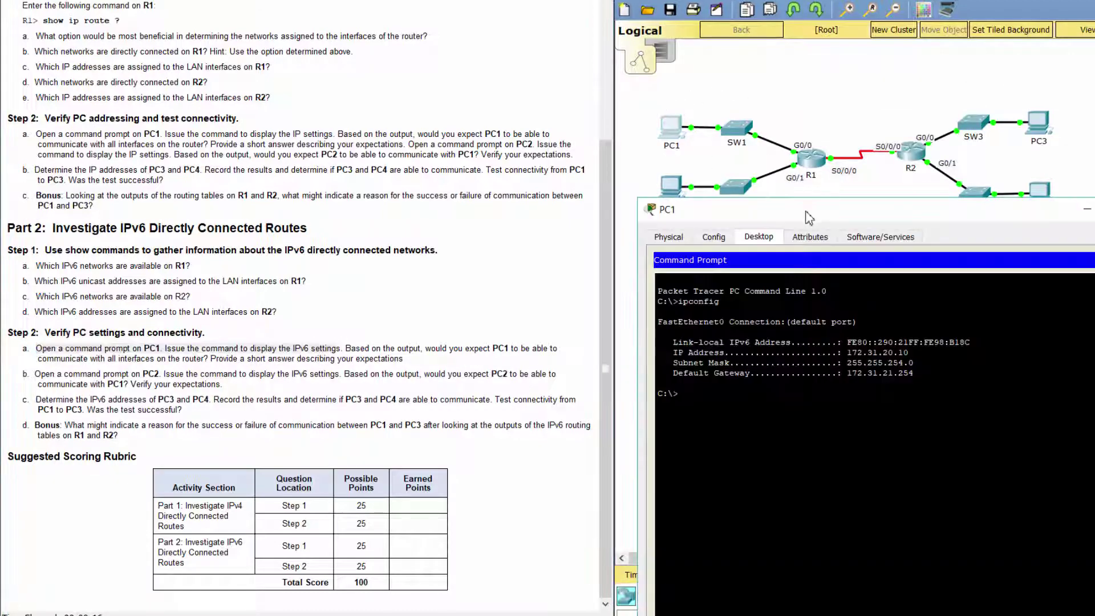
pyautogui.moveTo(808, 217); pyautogui.dragTo(813, 223)
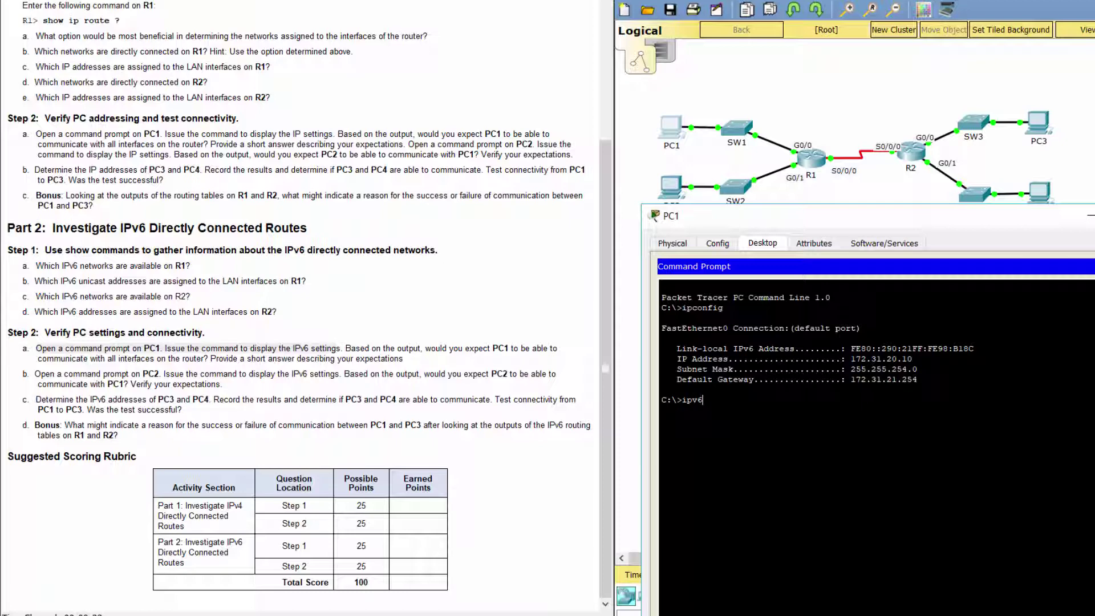
pyautogui.write('ipv6config')
pyautogui.press('Return')
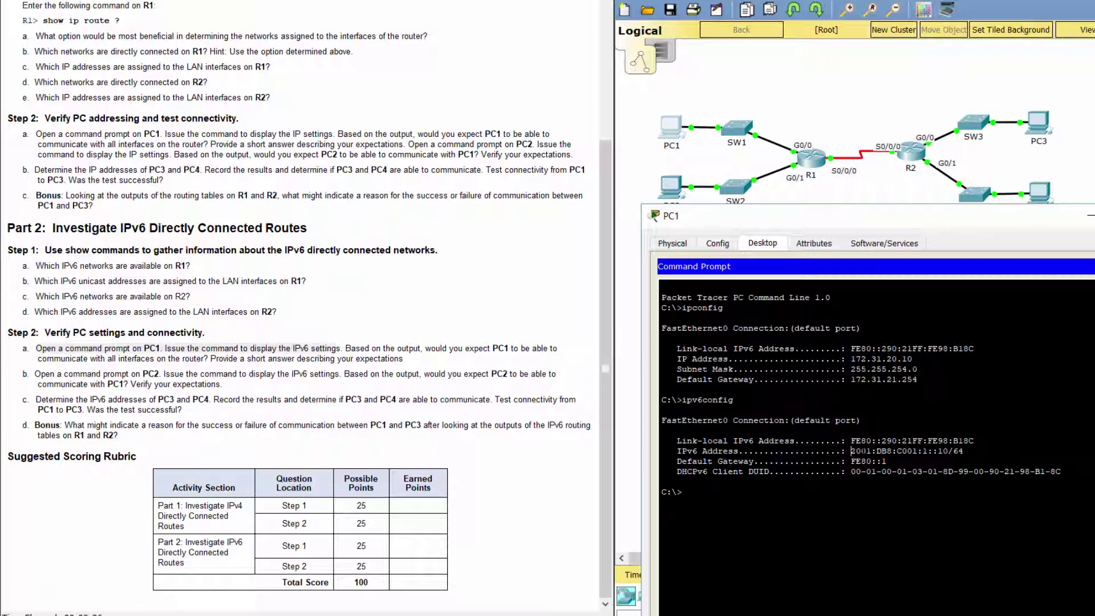
# Step: Note PC1's 2001:DB8:C001:1::10/64 and gateway FE80::1, mark the next instructions, and open PC2
pyautogui.moveTo(851, 450); pyautogui.dragTo(962, 450)
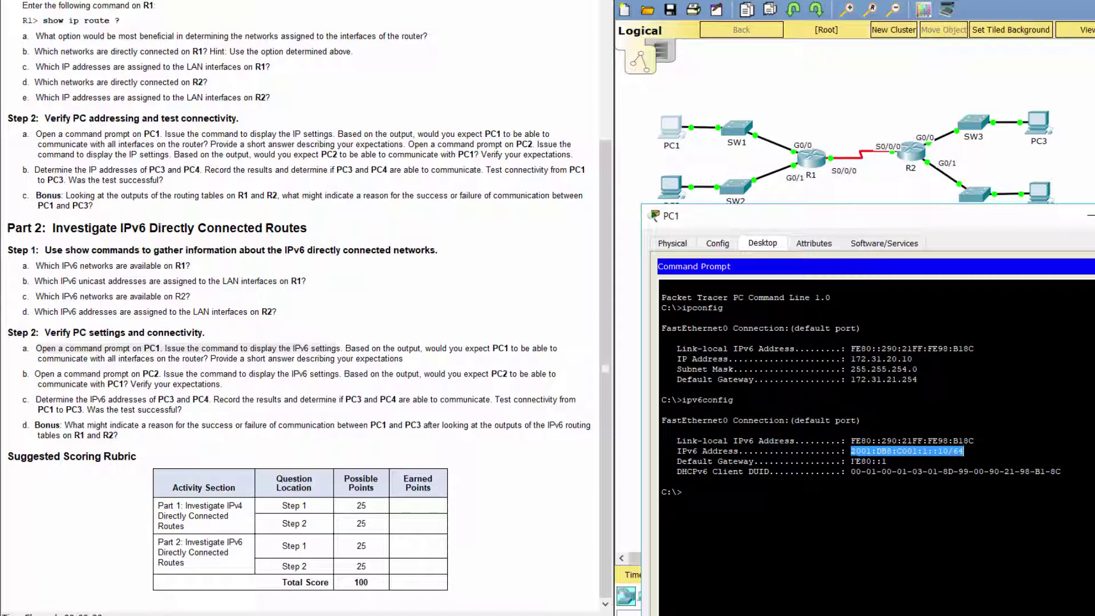
pyautogui.moveTo(851, 461); pyautogui.dragTo(886, 461)
pyautogui.hotkey('ctrl', 'c')
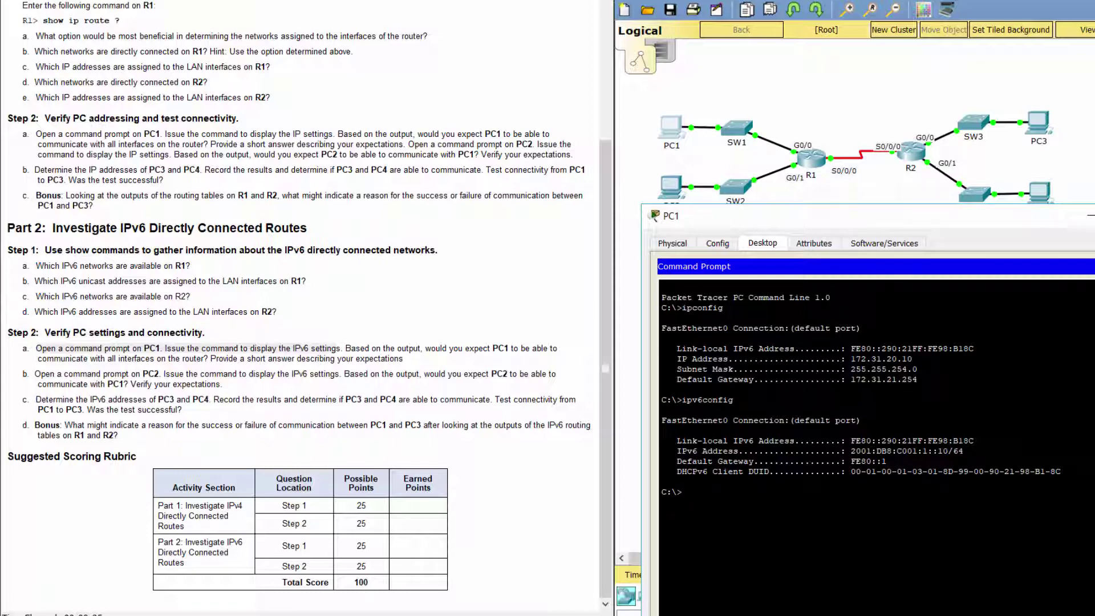
pyautogui.moveTo(423, 349); pyautogui.dragTo(186, 355)
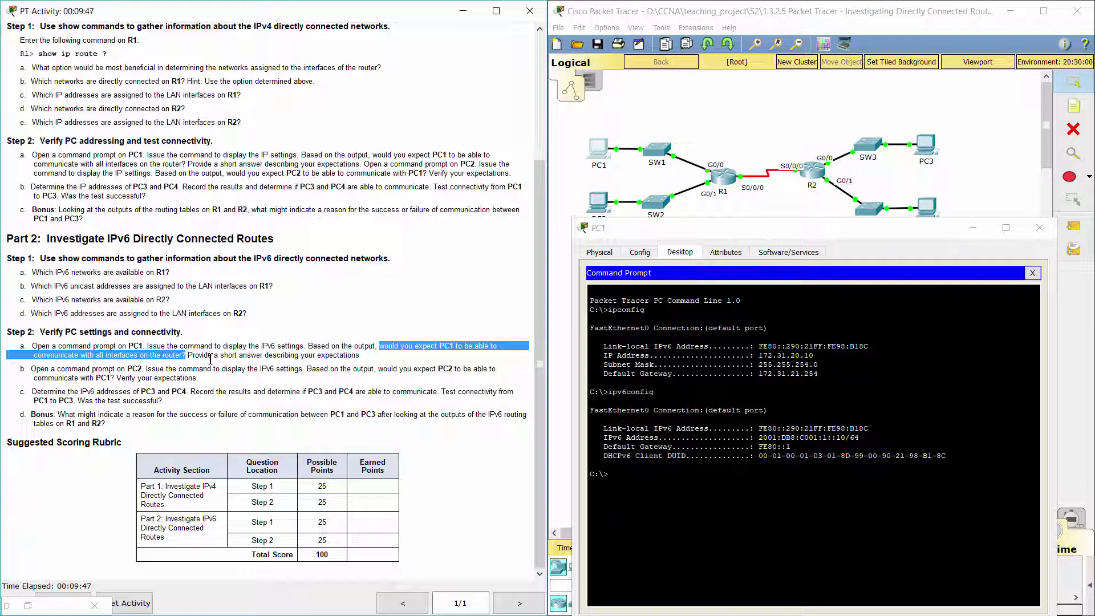
pyautogui.click(207, 370)
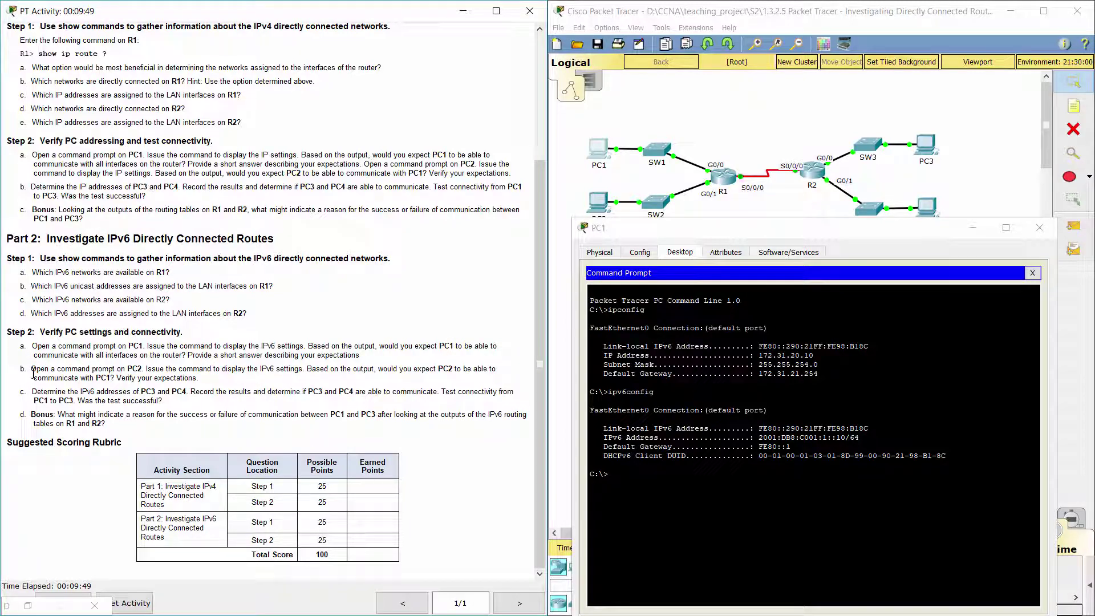
pyautogui.moveTo(31, 371); pyautogui.dragTo(143, 368)
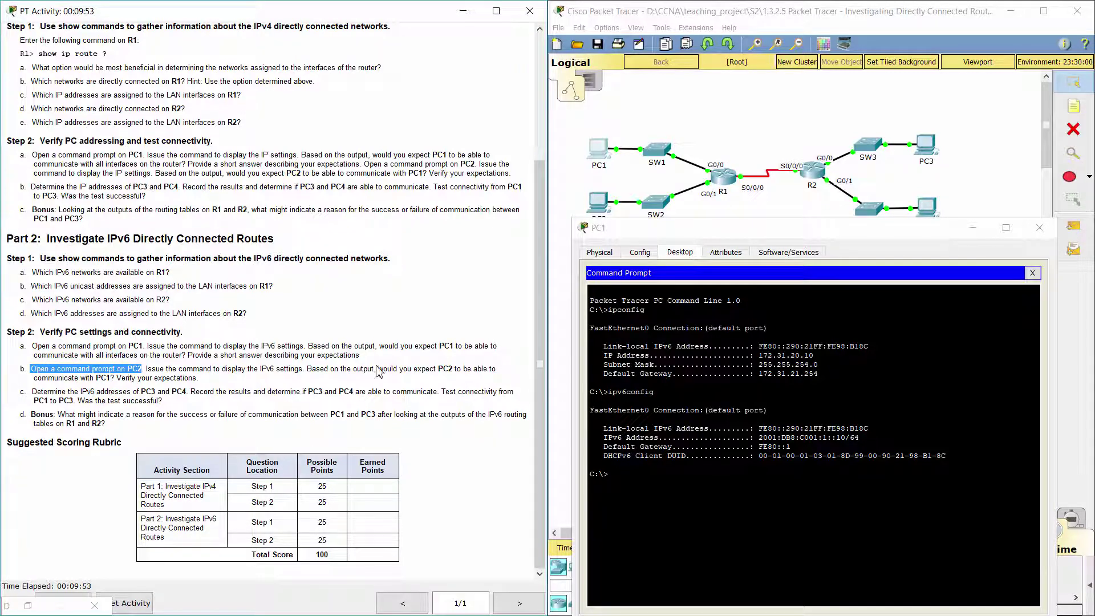
pyautogui.click(599, 204)
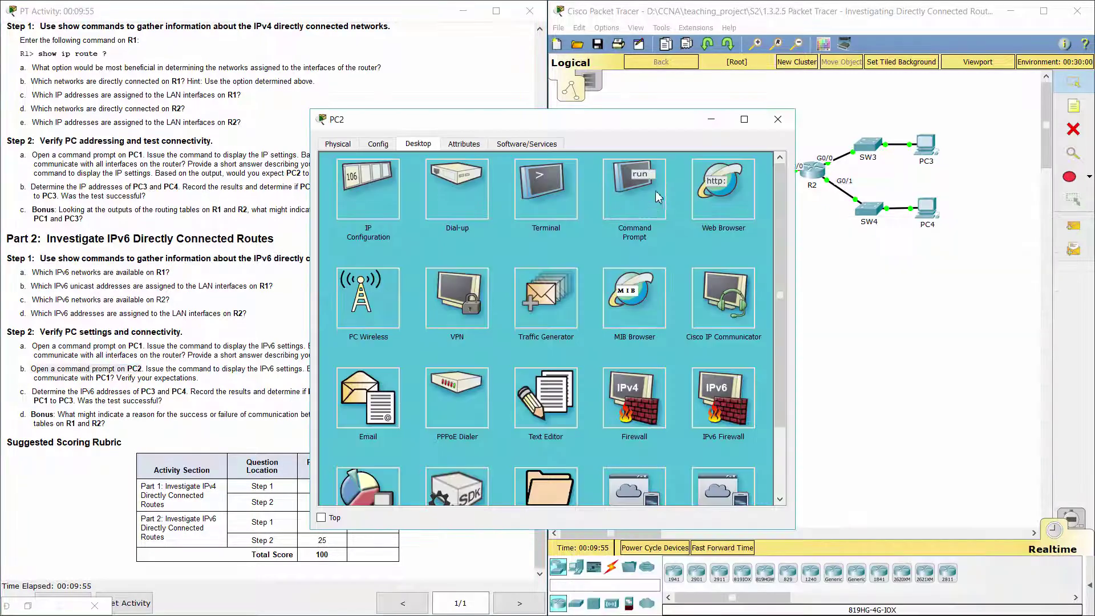
# Step: Run ipv6config in PC2's command prompt
pyautogui.moveTo(591, 123); pyautogui.dragTo(838, 21)
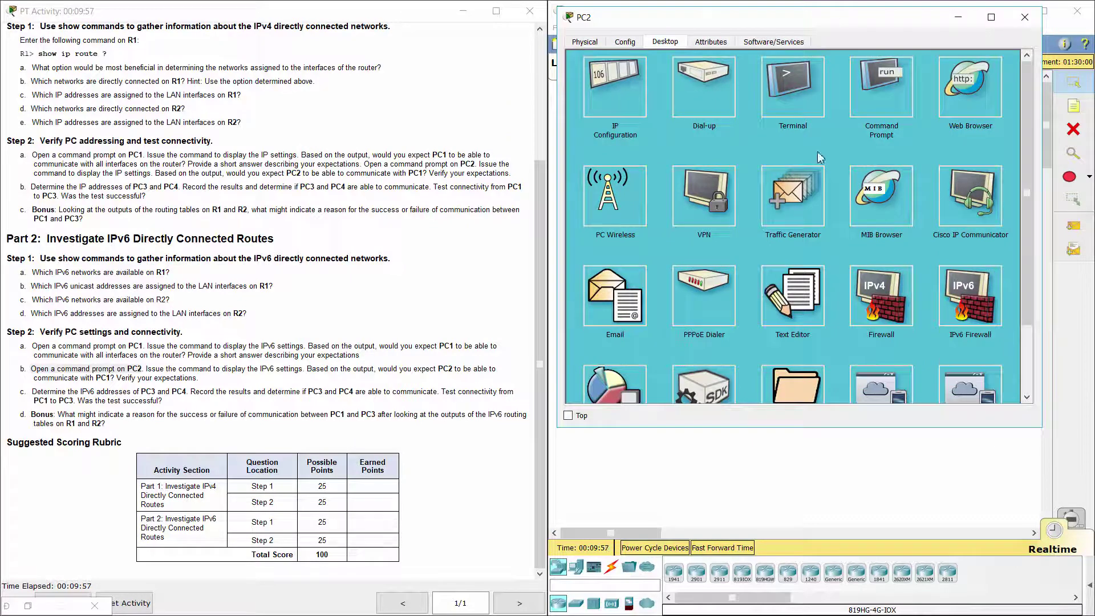
pyautogui.click(868, 88)
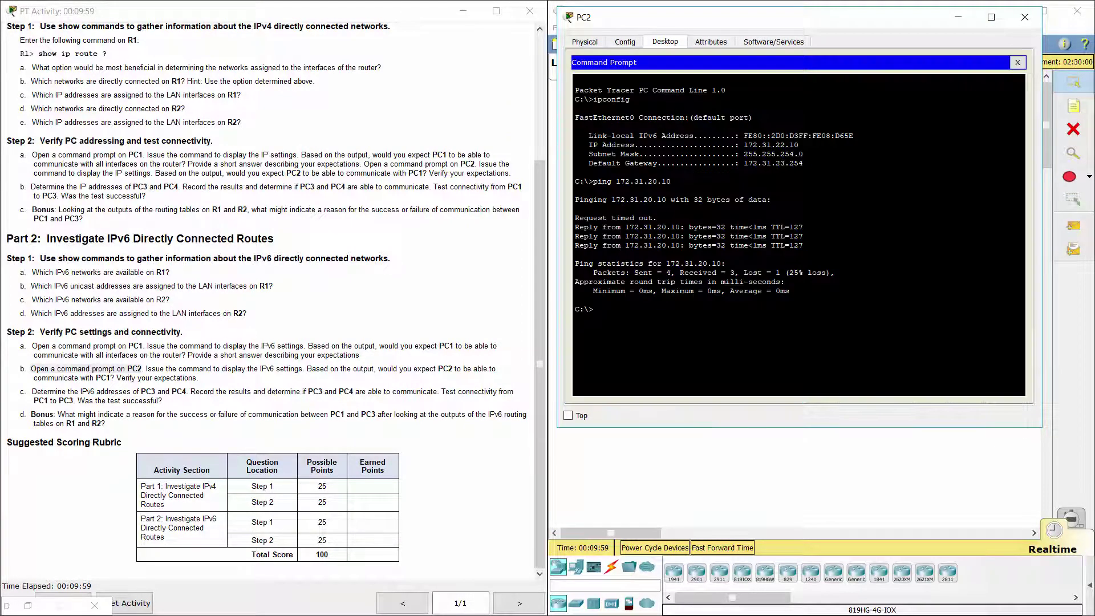
pyautogui.write('ipv6con')
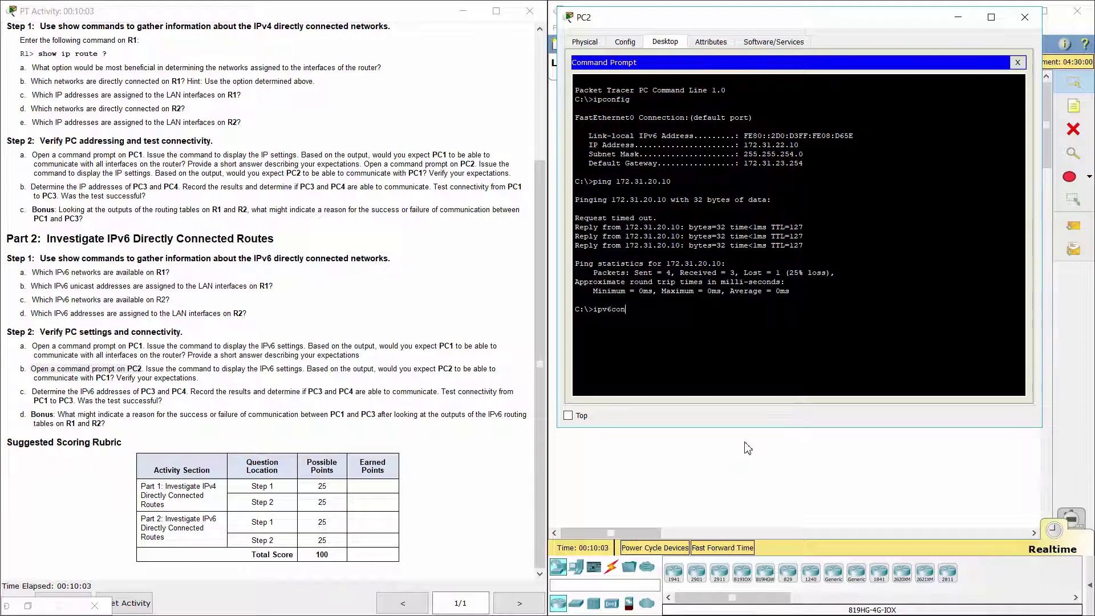
pyautogui.write('fig')
pyautogui.press('Return')
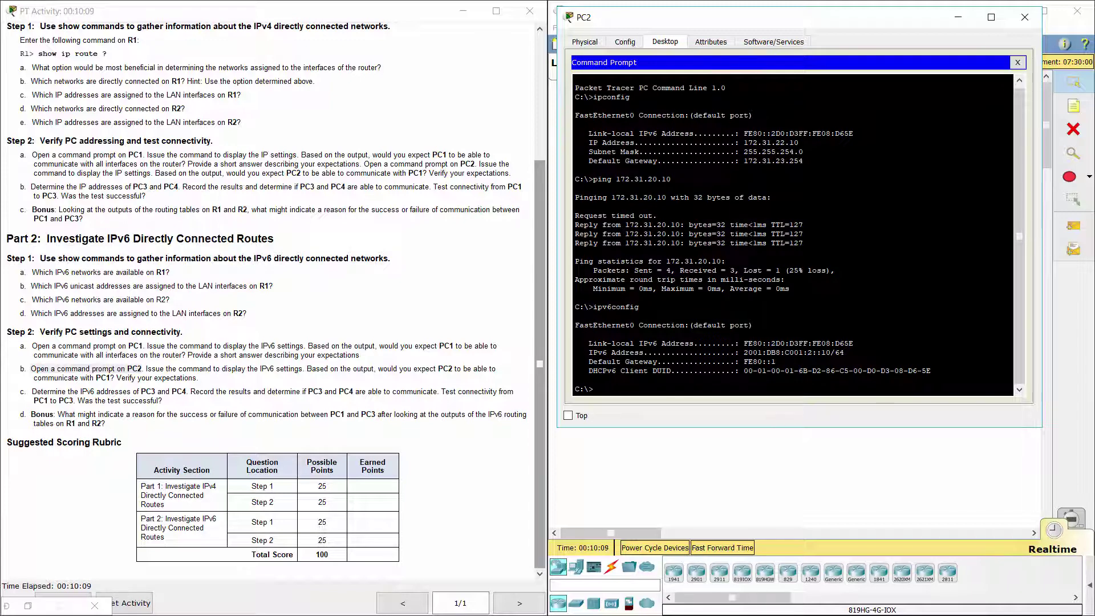
# Step: Mark PC2's 2001:DB8:C001:2::10/64 and gateway FE80::1, then move PC2's window left
pyautogui.moveTo(740, 353); pyautogui.dragTo(840, 352)
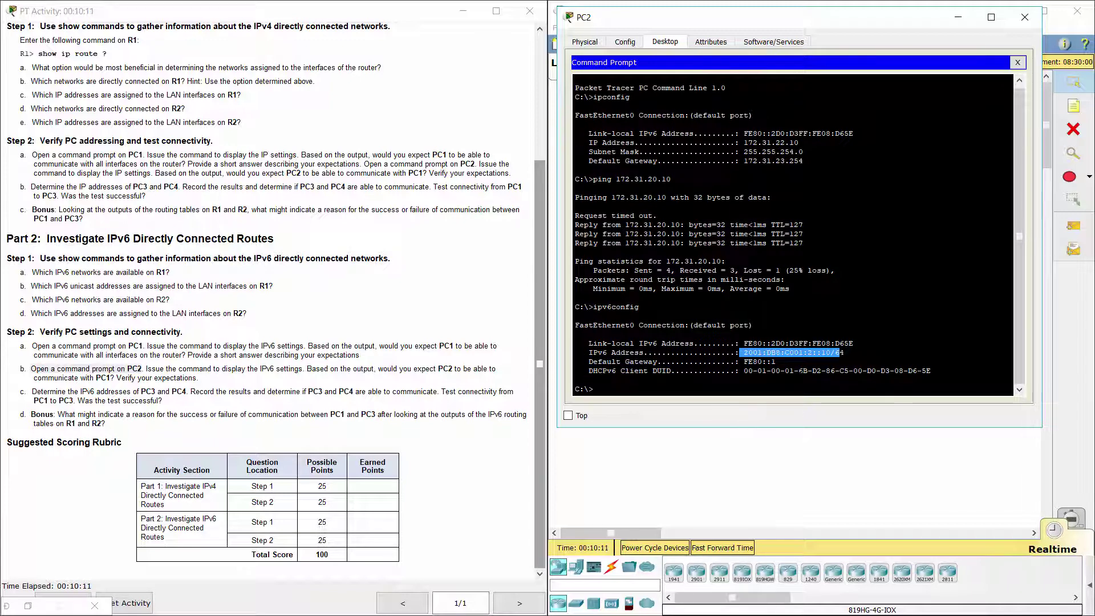
pyautogui.moveTo(743, 361); pyautogui.dragTo(775, 361)
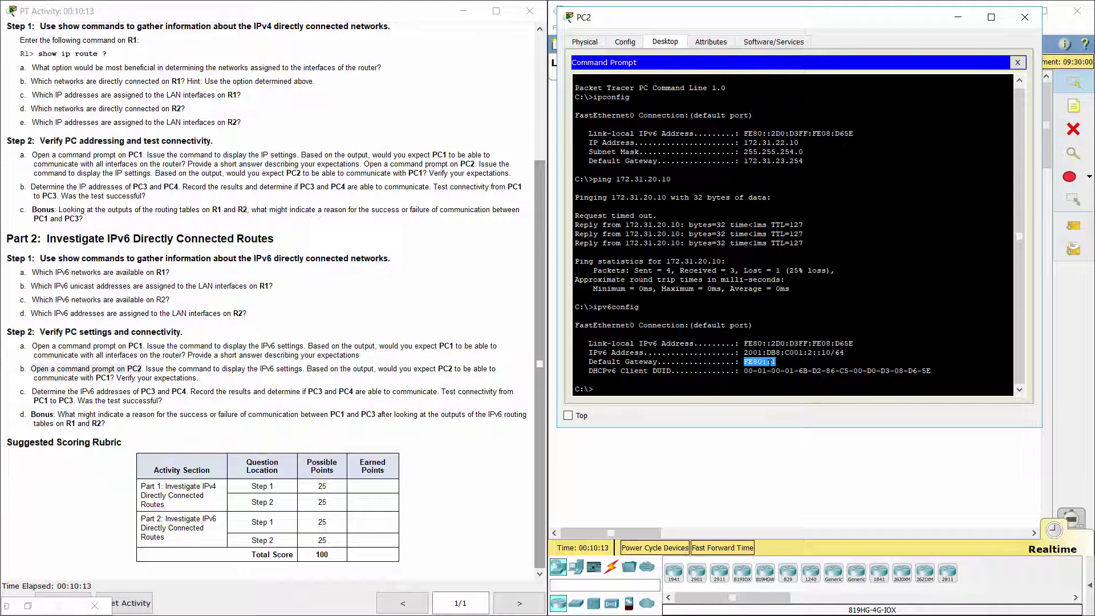
pyautogui.click(387, 380)
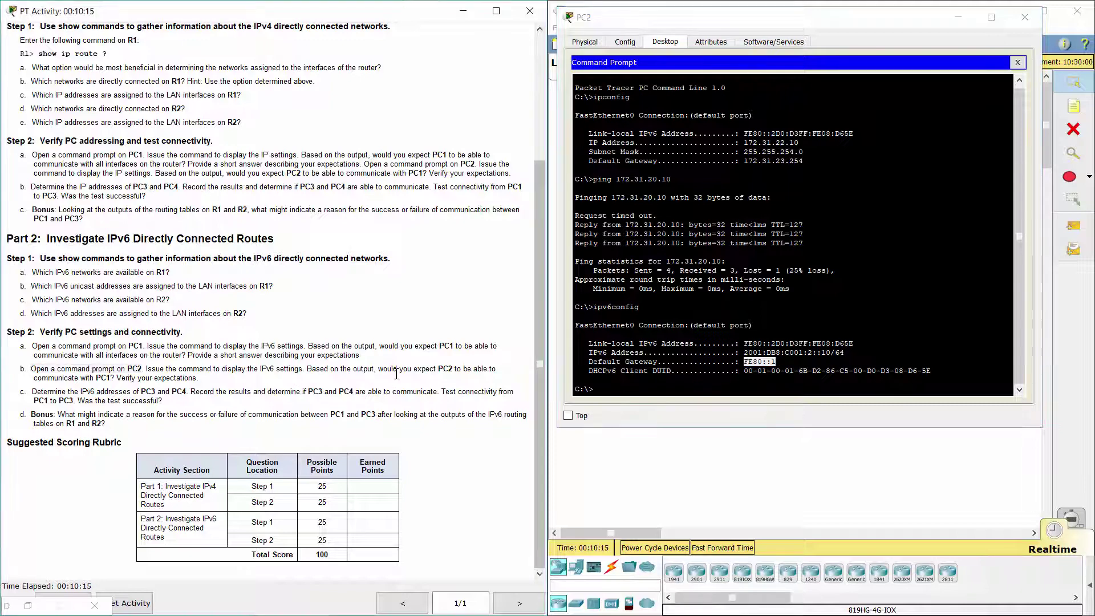
pyautogui.moveTo(411, 369); pyautogui.dragTo(435, 381)
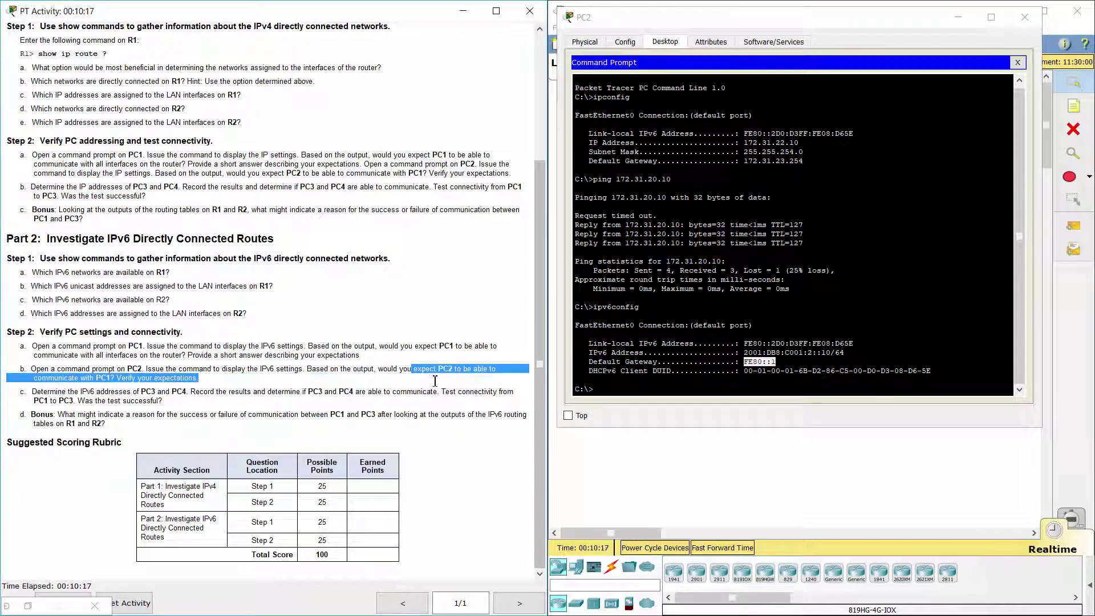
pyautogui.click(630, 399)
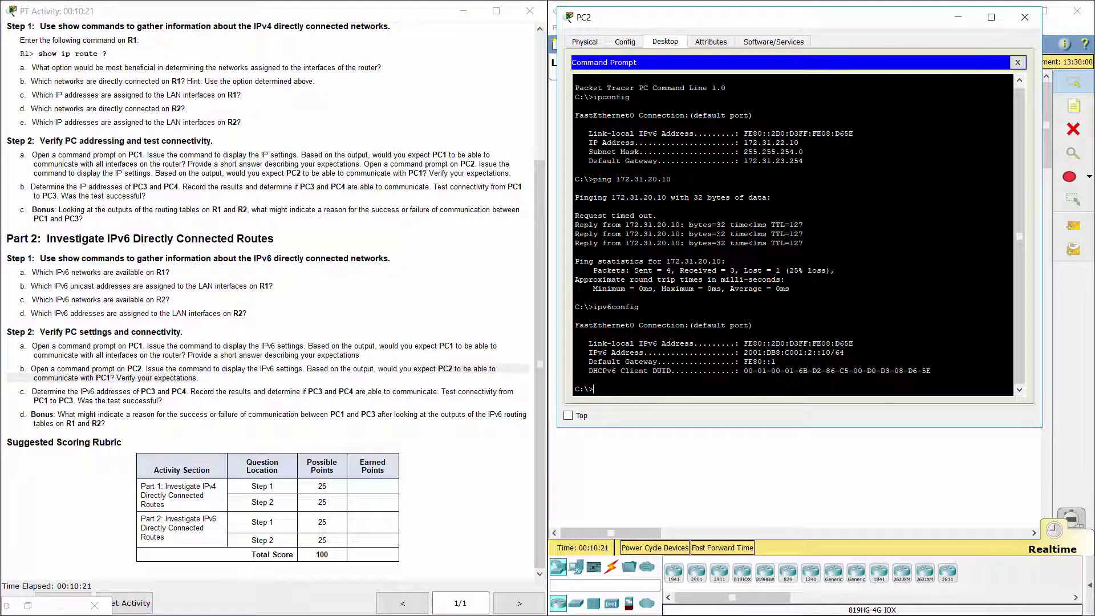
pyautogui.moveTo(747, 23); pyautogui.dragTo(748, 17)
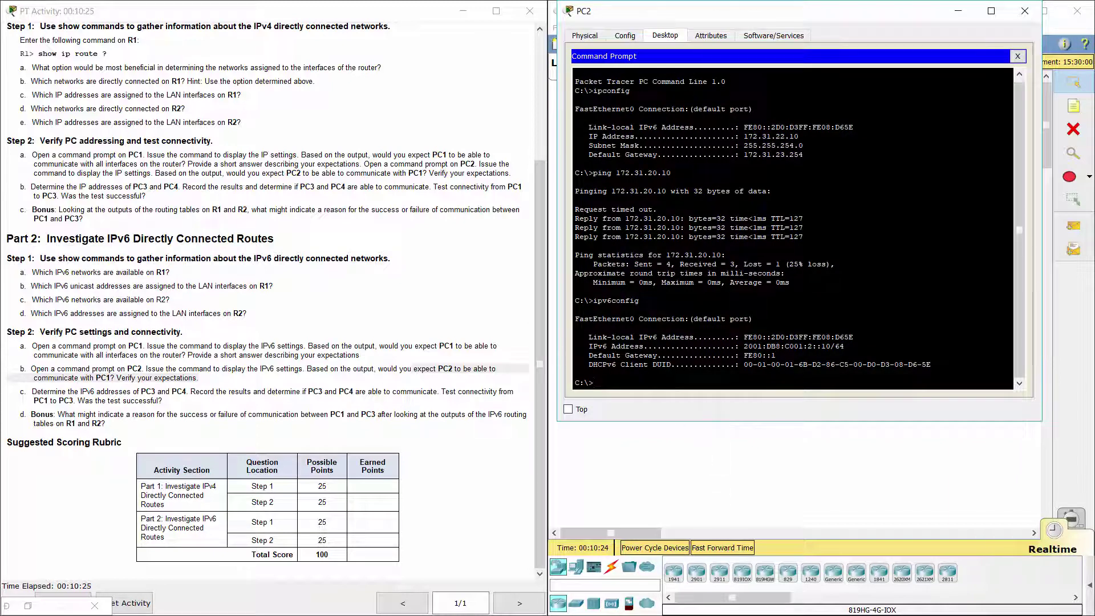
pyautogui.moveTo(818, 20); pyautogui.dragTo(302, 60)
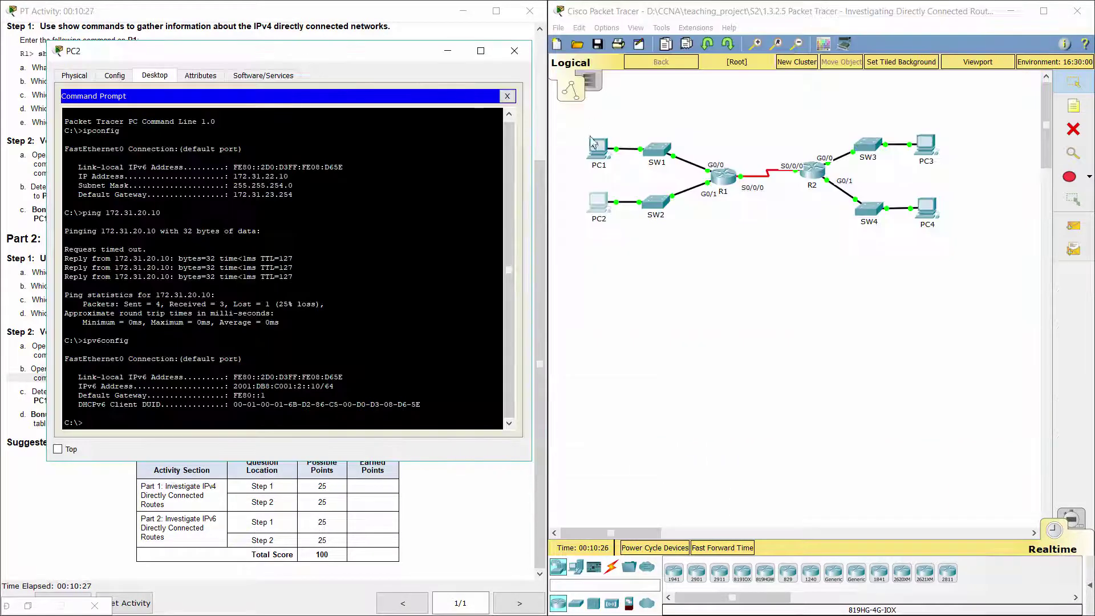
# Step: Ping PC1 at 2001:db8:c001:1::10 from PC2, receiving all 4 replies with 0% loss
pyautogui.click(593, 143)
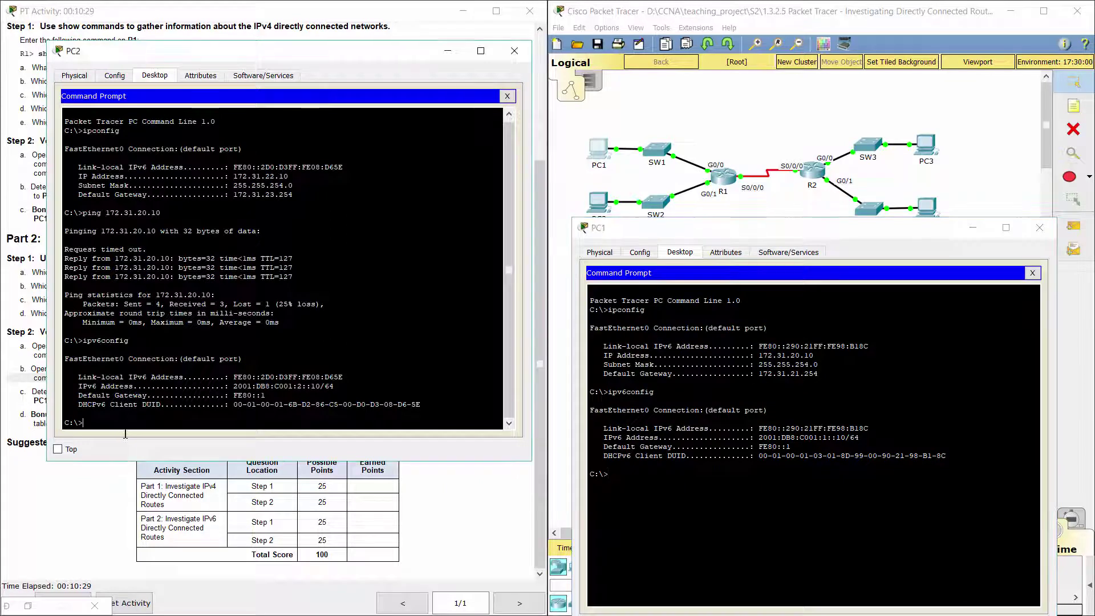
pyautogui.write('ping 2001')
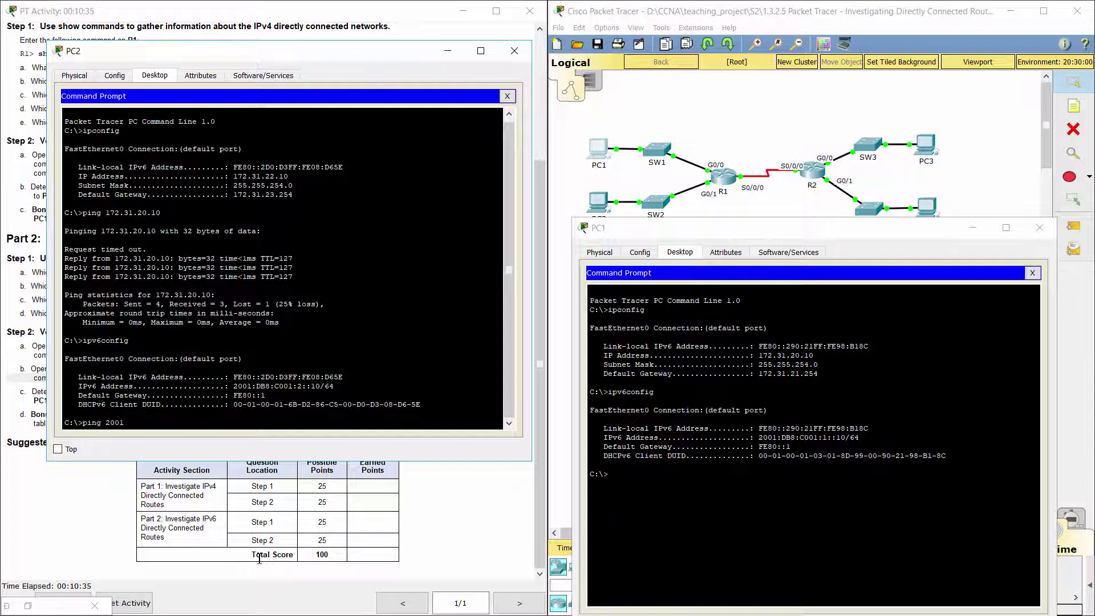
pyautogui.write(':db8:c001:1::10')
pyautogui.press('Return')
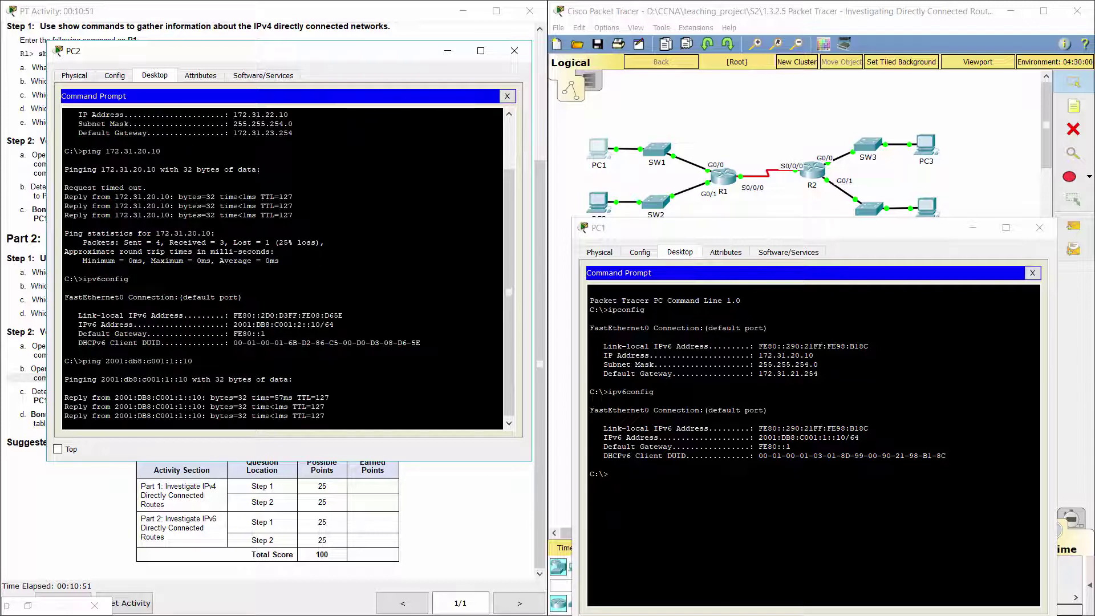
pyautogui.click(108, 496)
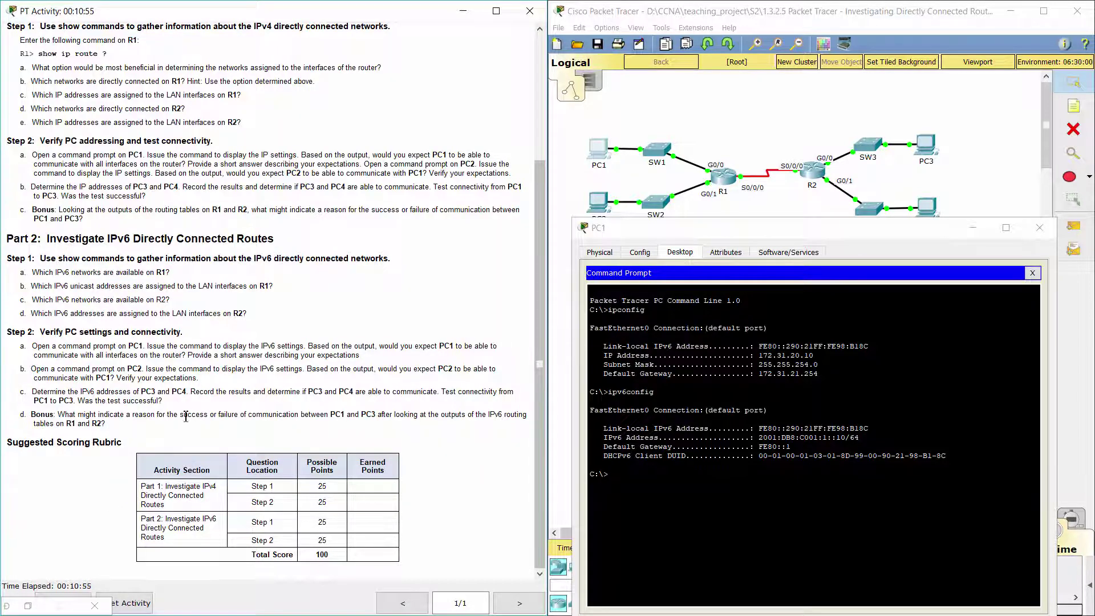
# Step: Run ipv6config in PC3's command prompt to display its IPv6 settings
pyautogui.moveTo(33, 392); pyautogui.dragTo(195, 394)
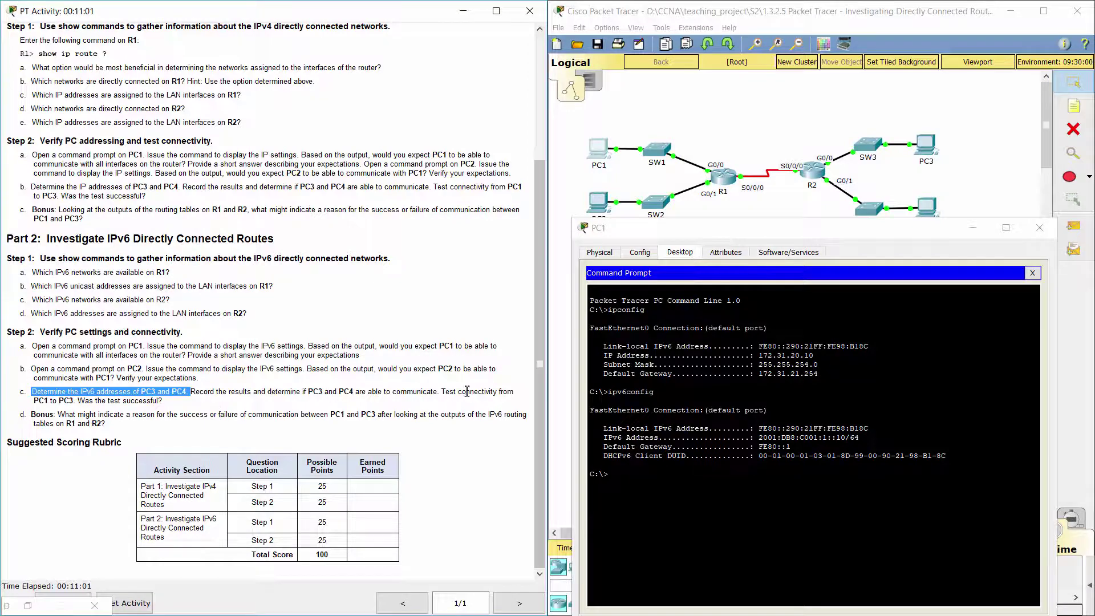
pyautogui.click(929, 146)
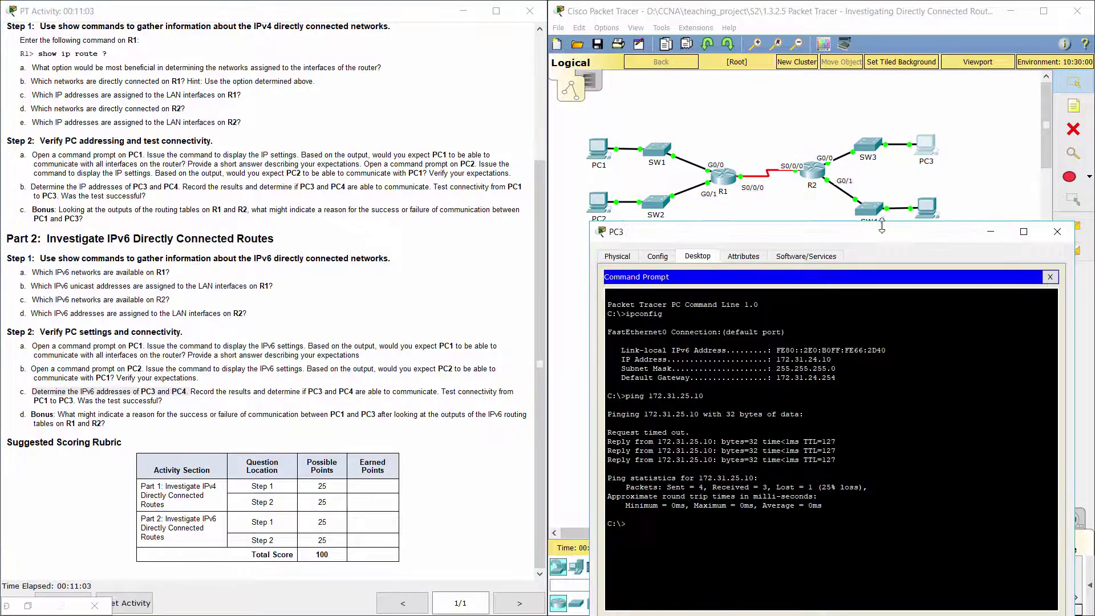
pyautogui.moveTo(883, 240); pyautogui.dragTo(881, 232)
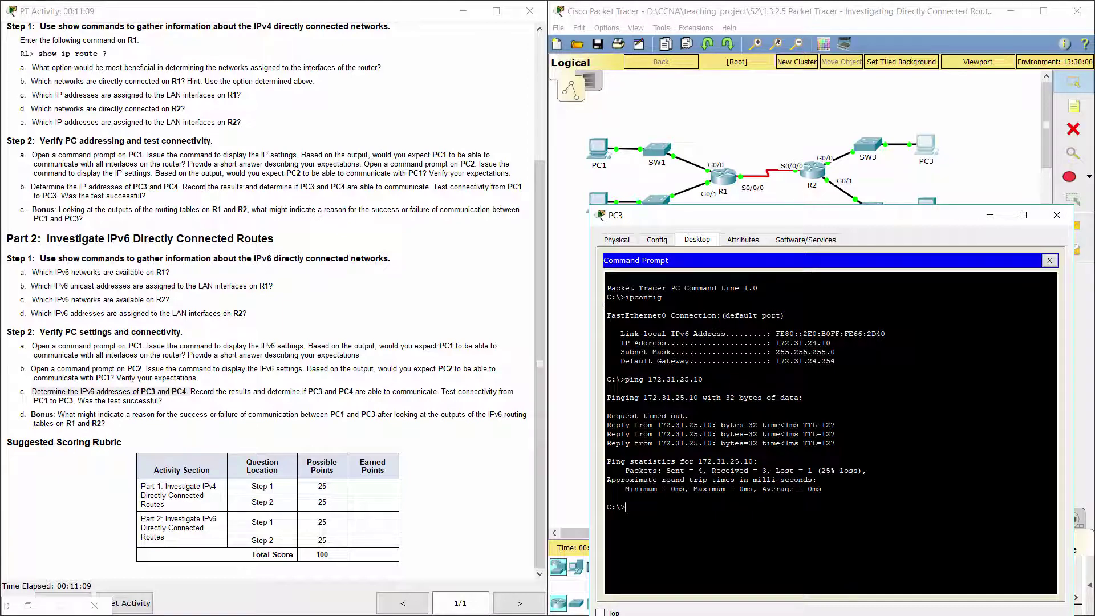
pyautogui.moveTo(958, 215); pyautogui.dragTo(955, 183)
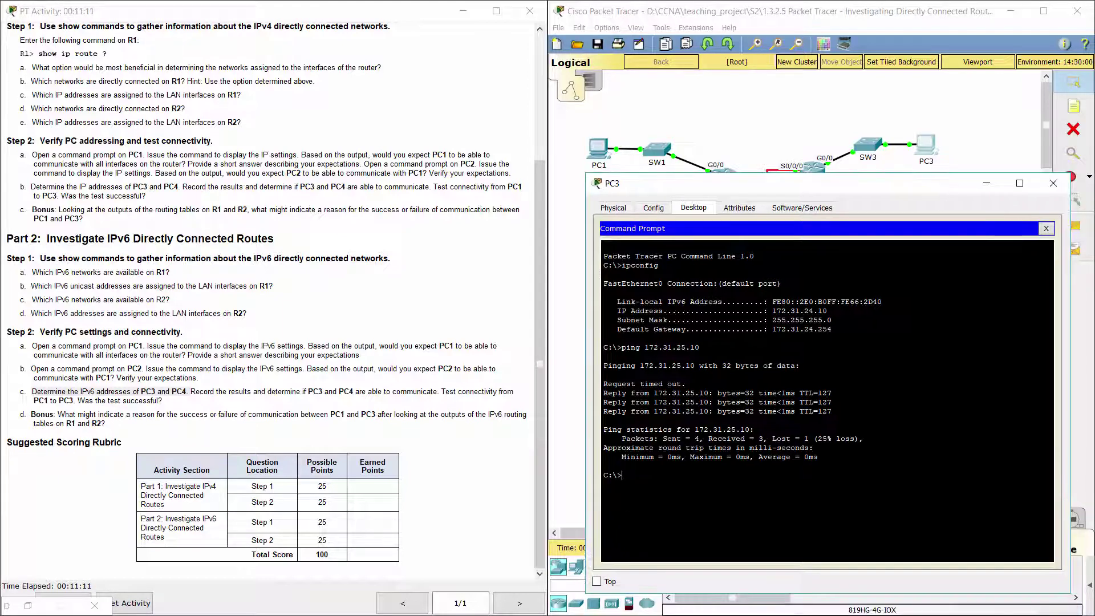
pyautogui.write('ipv6config')
pyautogui.press('Return')
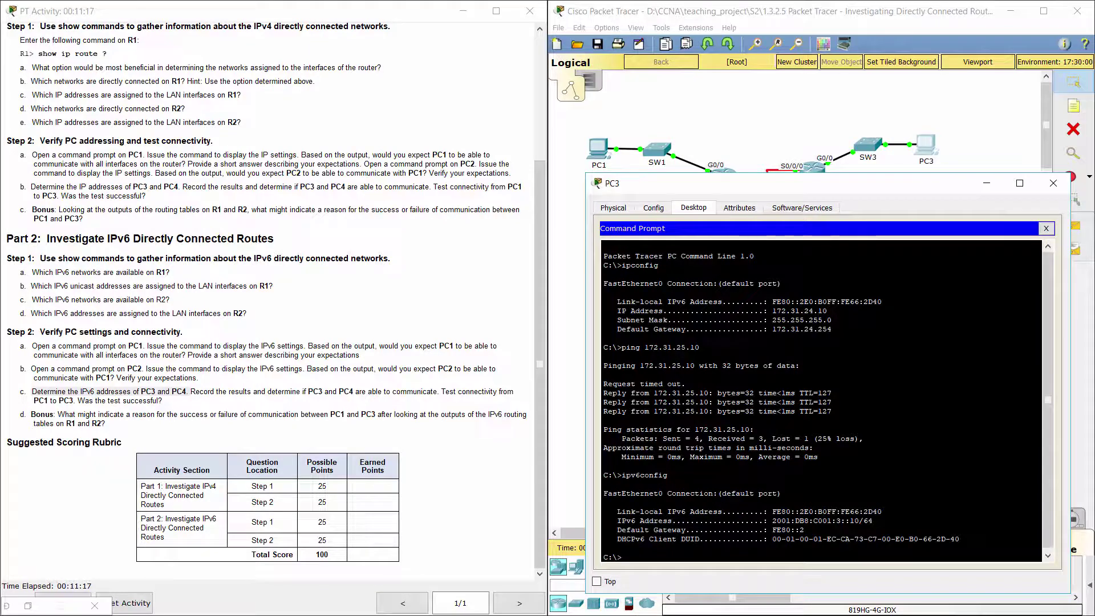
# Step: Highlight PC3's address 2001:DB8:C001:3::10/64 and gateway FE80::2, then bring up PC4's command prompt
pyautogui.moveTo(829, 191); pyautogui.dragTo(819, 96)
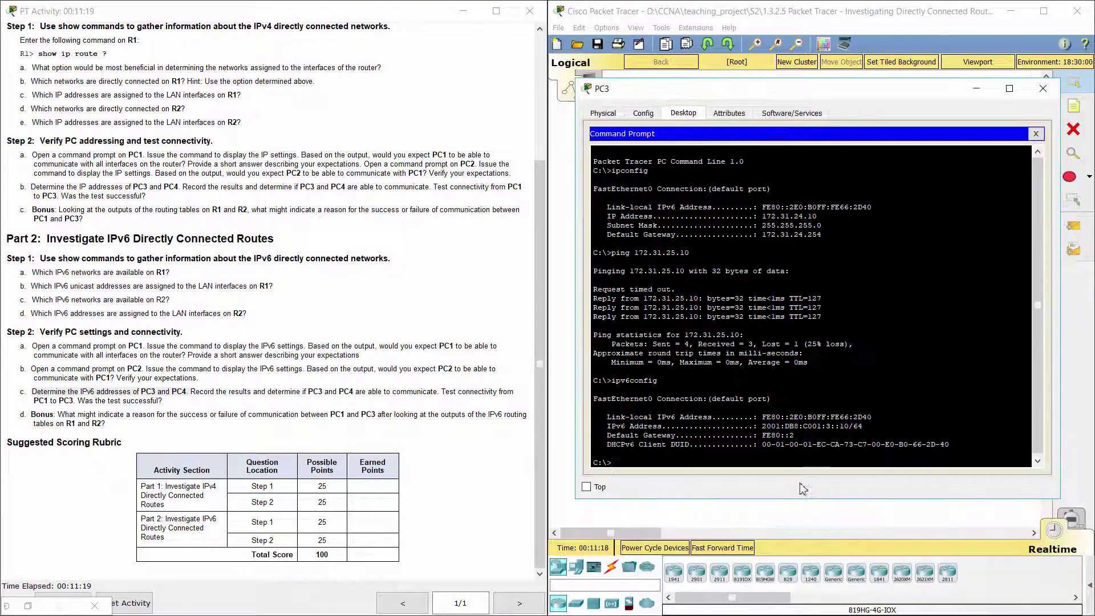
pyautogui.moveTo(762, 426); pyautogui.dragTo(859, 426)
pyautogui.moveTo(762, 435); pyautogui.dragTo(793, 435)
pyautogui.click(808, 417)
pyautogui.click(911, 18)
pyautogui.click(935, 192)
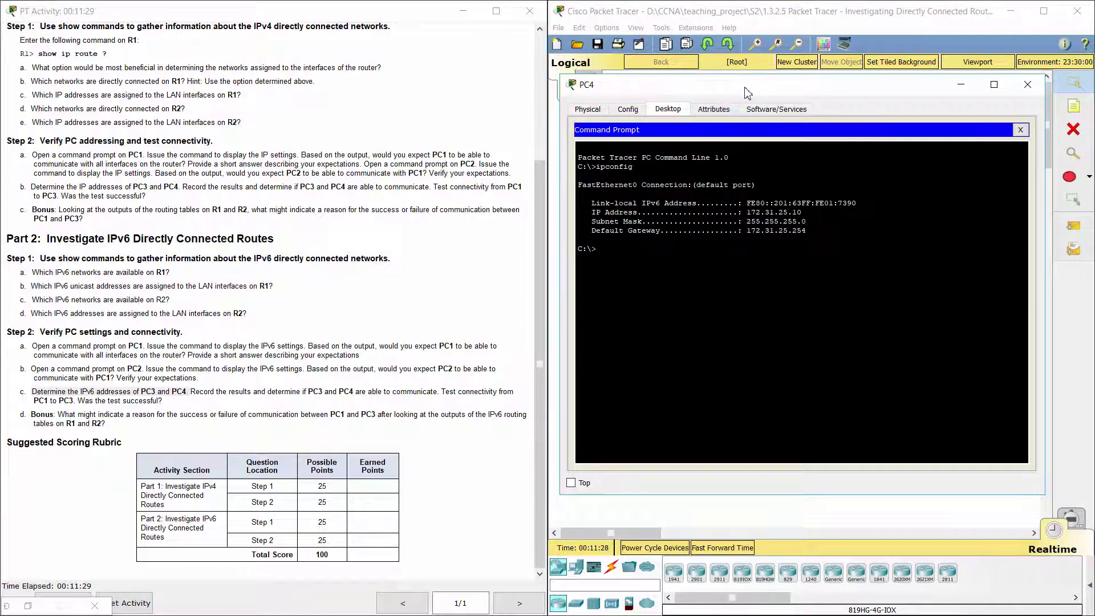
# Step: Run ipv6config on PC4, confirming 2001:DB8:C001:4::10/64 with gateway FE80::2
pyautogui.moveTo(745, 87); pyautogui.dragTo(243, 111)
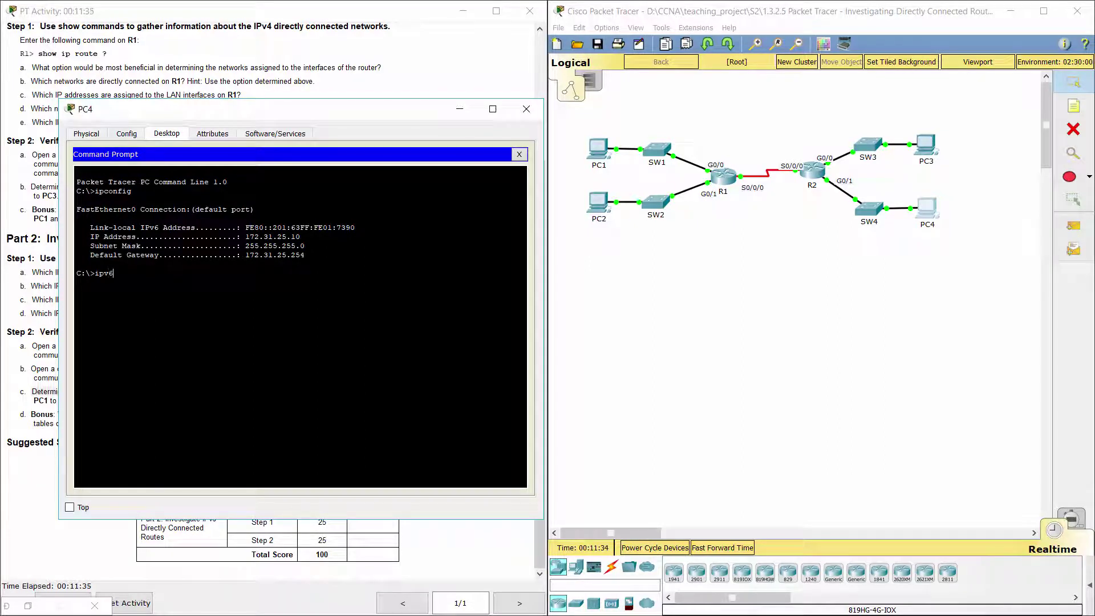
pyautogui.write('nfig')
pyautogui.press('Return')
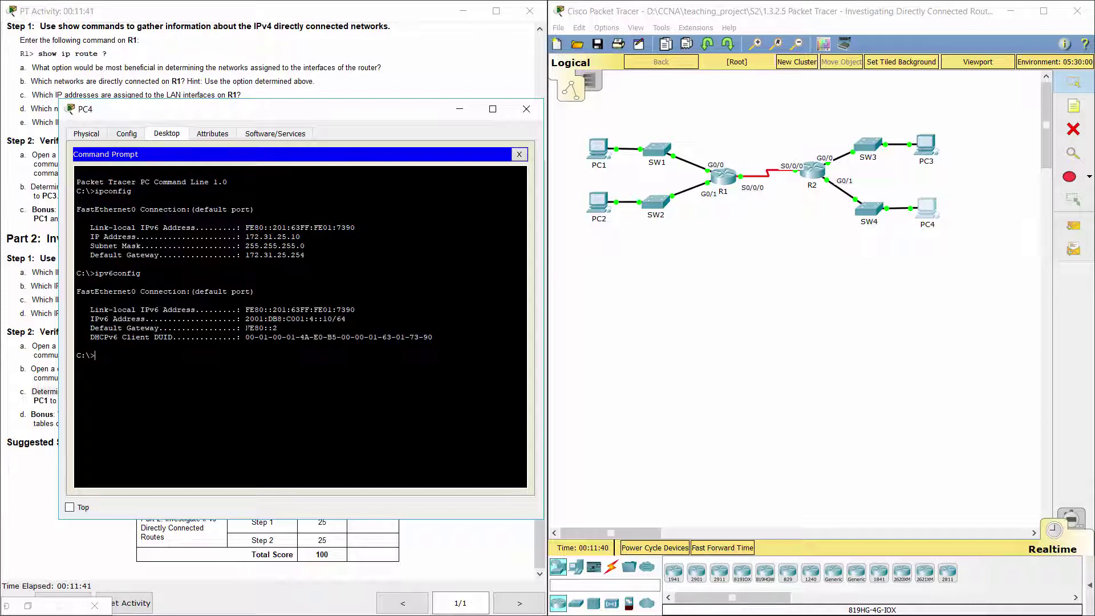
pyautogui.moveTo(246, 319); pyautogui.dragTo(346, 319)
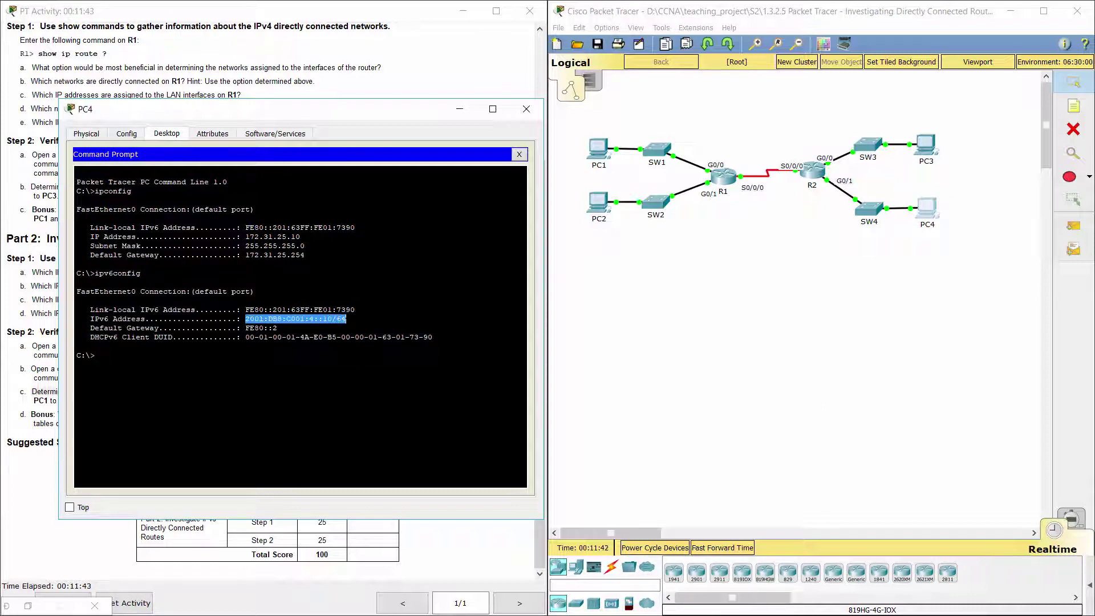
pyautogui.moveTo(246, 327); pyautogui.dragTo(277, 328)
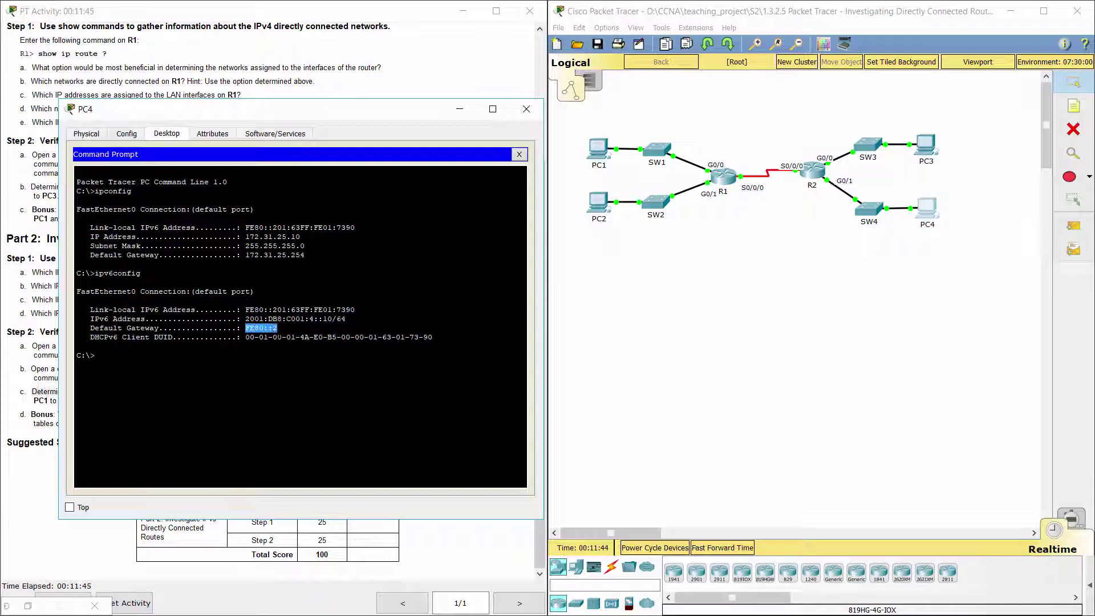
# Step: Ping PC3 at 2001:db8:c001:3::10 from PC4, getting all four replies
pyautogui.click(925, 149)
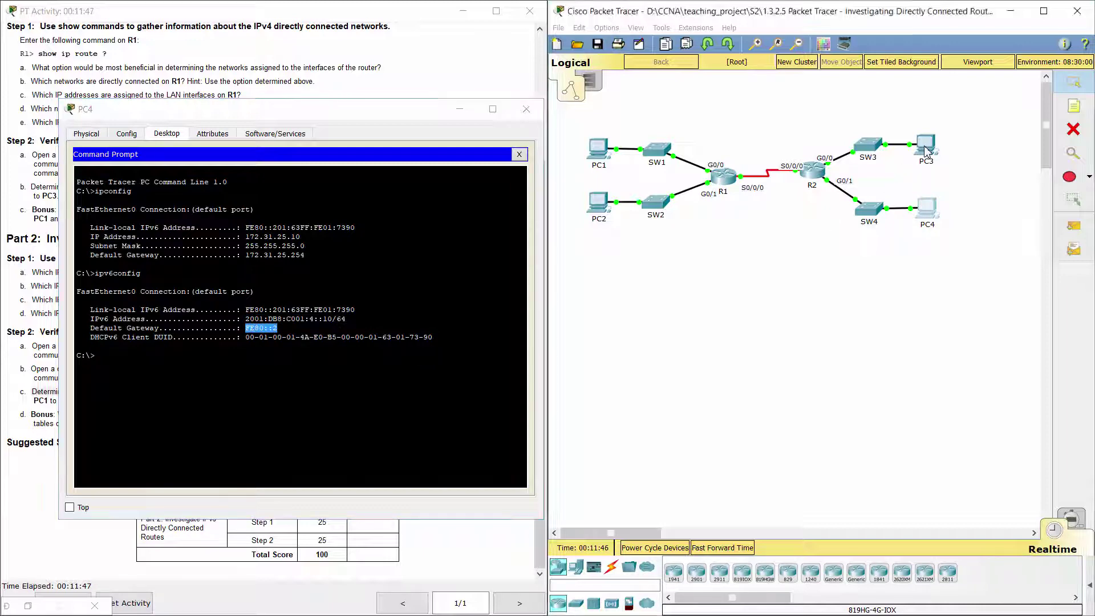
pyautogui.click(259, 479)
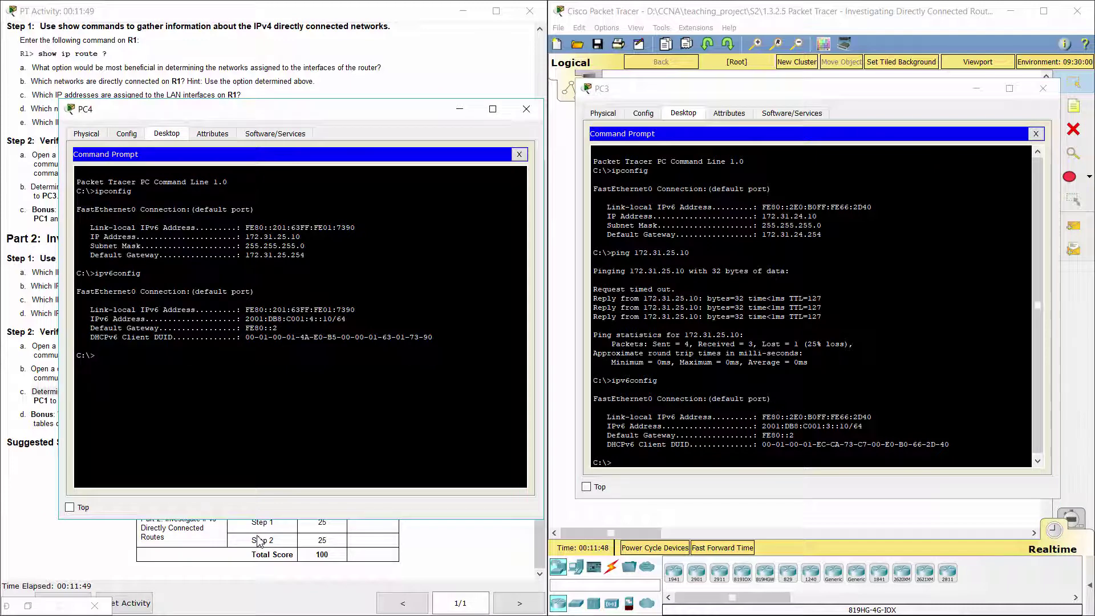
pyautogui.write('ping 2001:db8:c001:3::10')
pyautogui.press('Return')
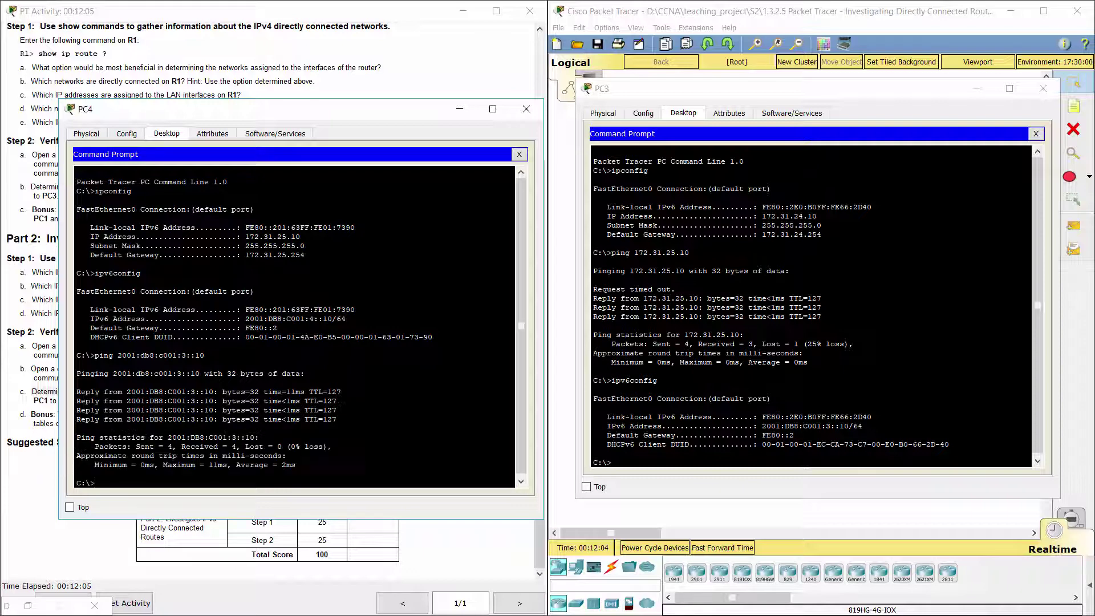
# Step: Close PC4's window and highlight the PC1-to-PC3 connectivity test instruction
pyautogui.click(526, 109)
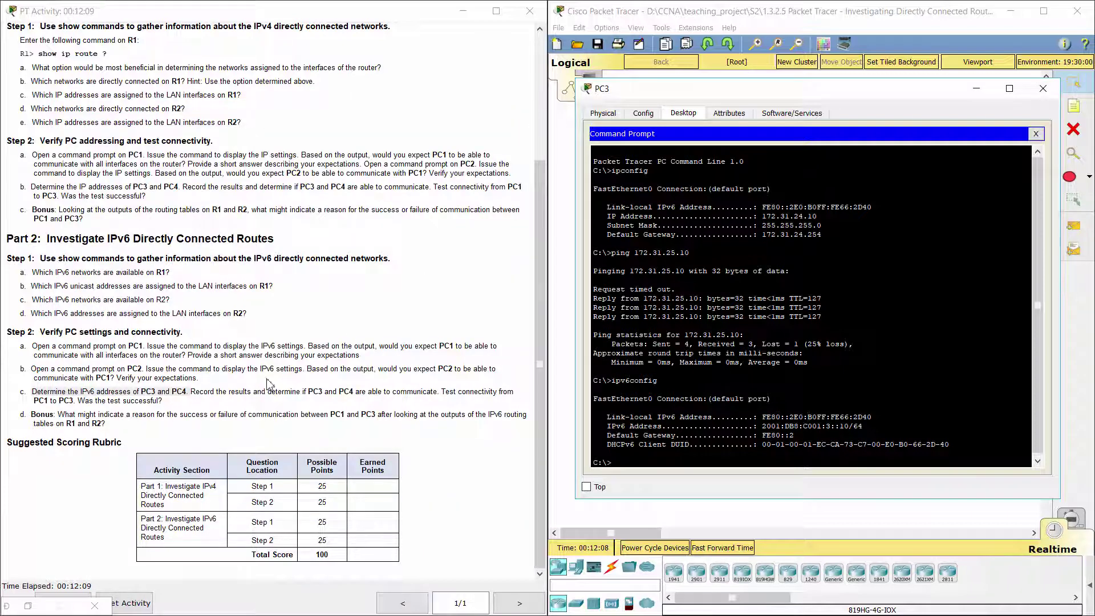
pyautogui.click(376, 410)
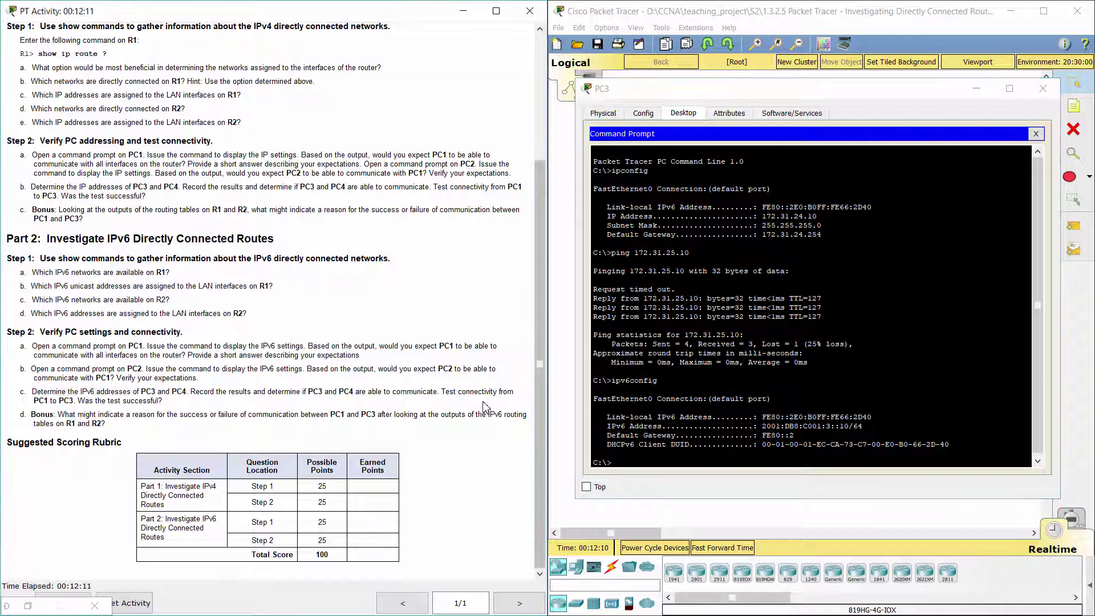
pyautogui.moveTo(310, 393); pyautogui.dragTo(247, 406)
pyautogui.click(428, 389)
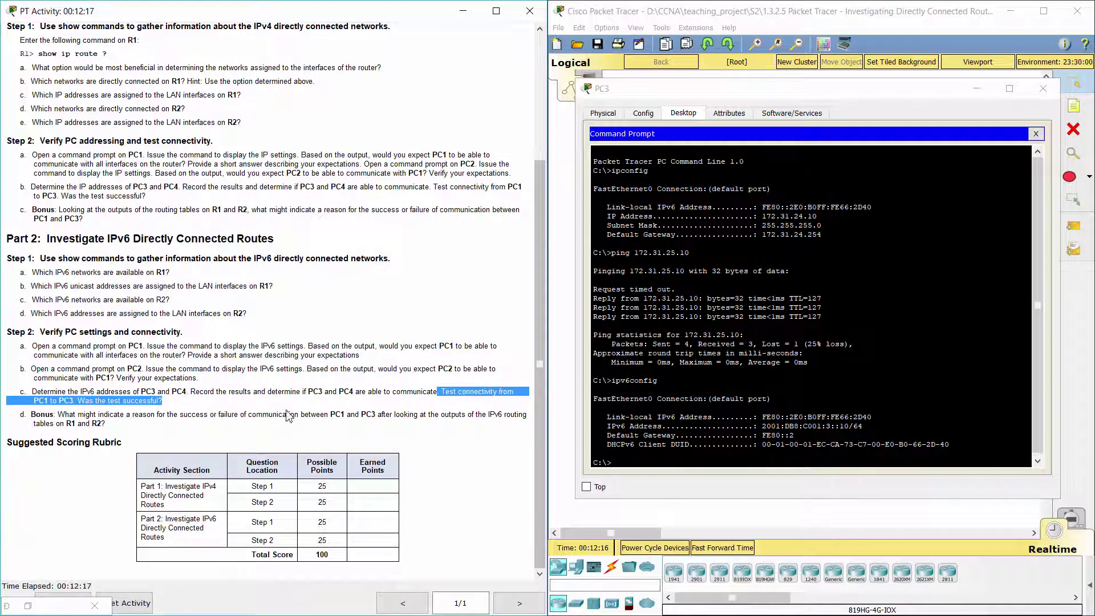
# Step: Ping PC3 at 2001:db8:c001:3::10 from PC1, receiving 4 of 4 replies, then close PC1's window
pyautogui.moveTo(854, 101); pyautogui.dragTo(935, 192)
pyautogui.click(598, 149)
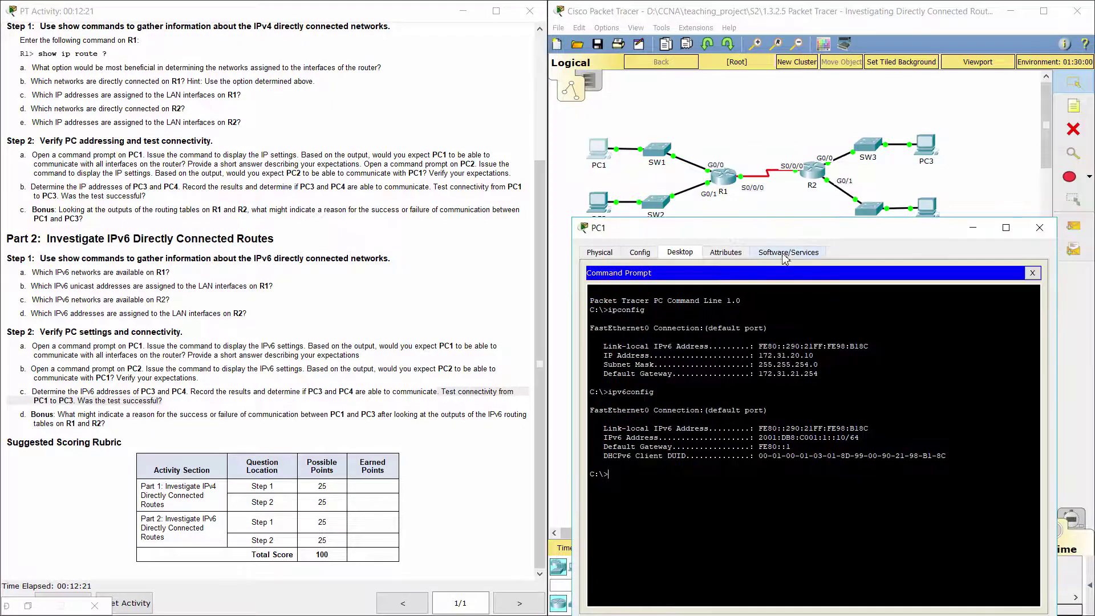
pyautogui.moveTo(790, 234); pyautogui.dragTo(266, 109)
pyautogui.click(928, 152)
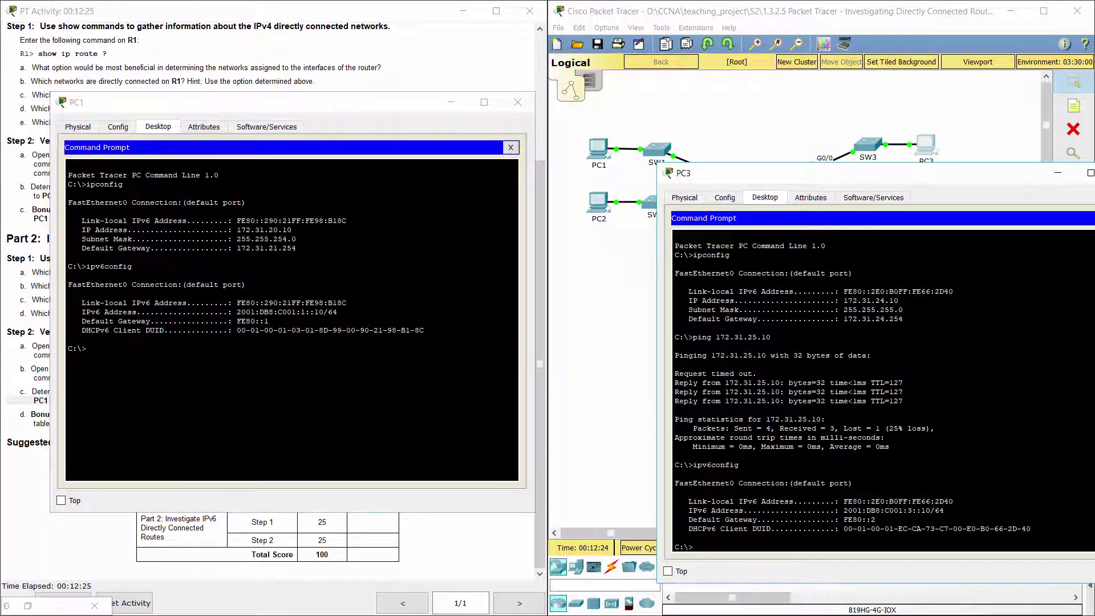
pyautogui.write('ping')
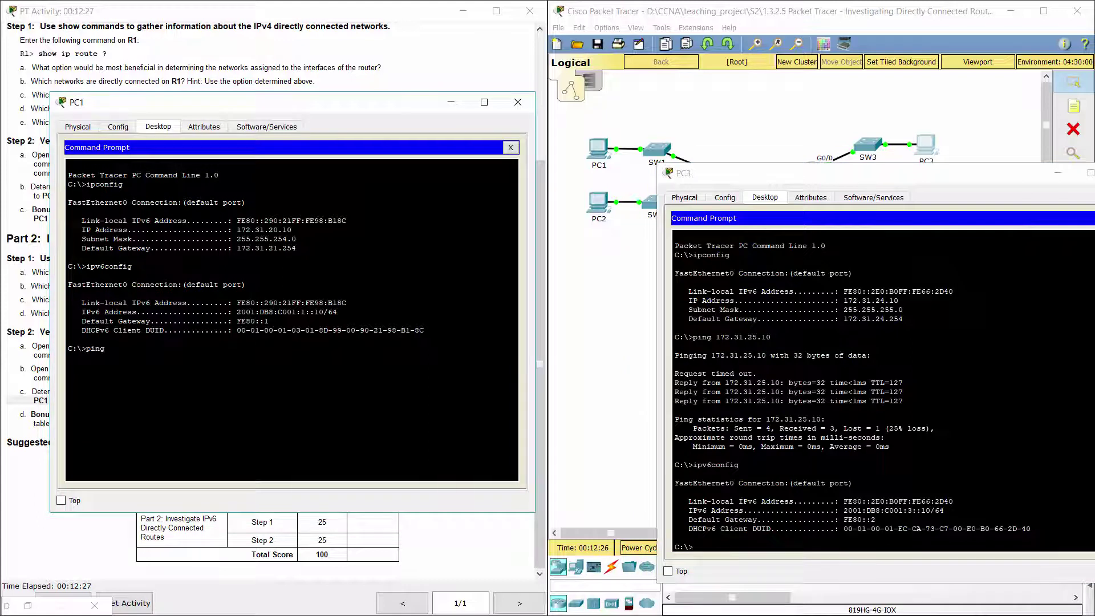
pyautogui.write(' 20')
pyautogui.write(':db8:c001:3::10')
pyautogui.press('Return')
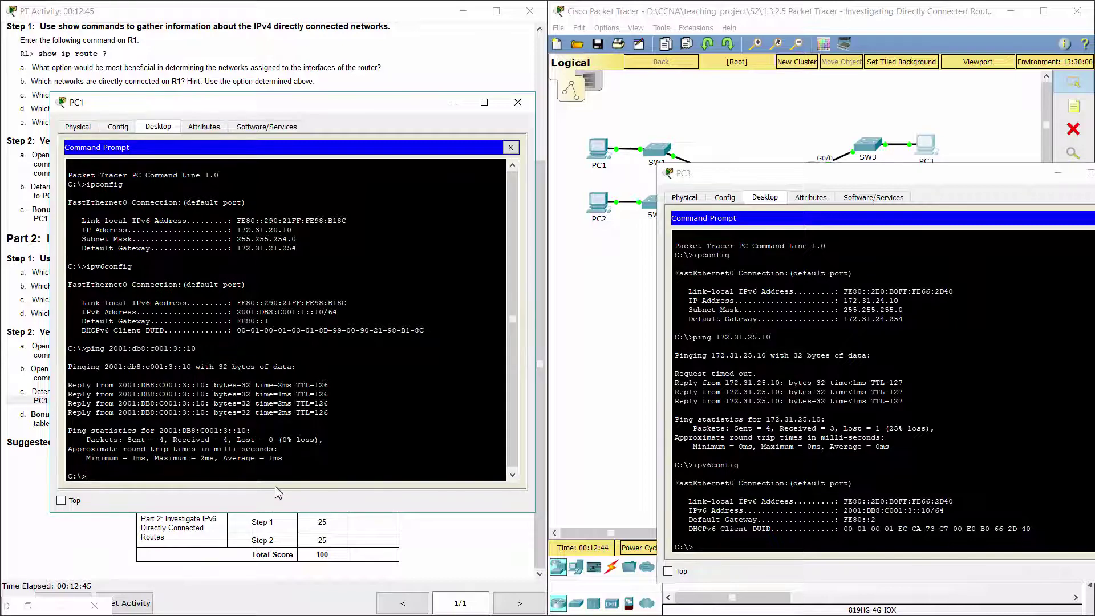
pyautogui.click(517, 102)
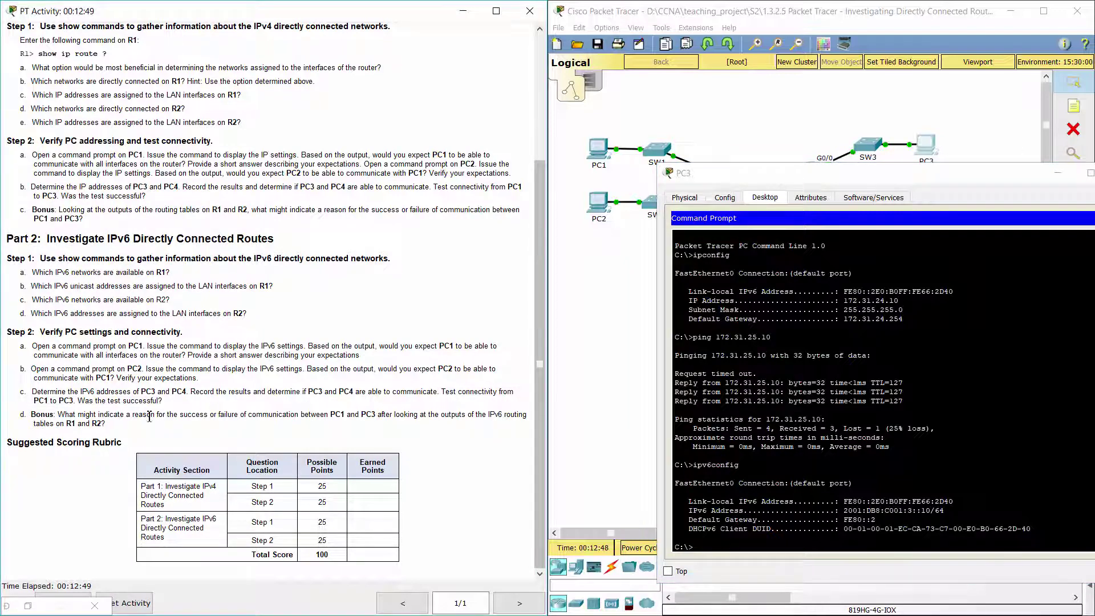
pyautogui.moveTo(57, 415); pyautogui.dragTo(209, 427)
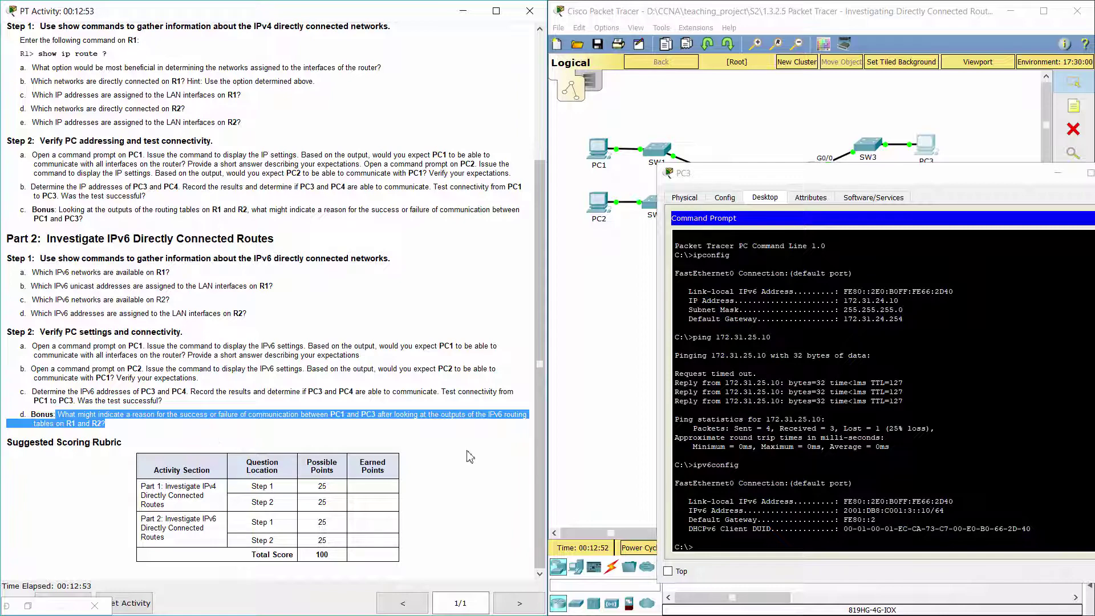
pyautogui.click(440, 434)
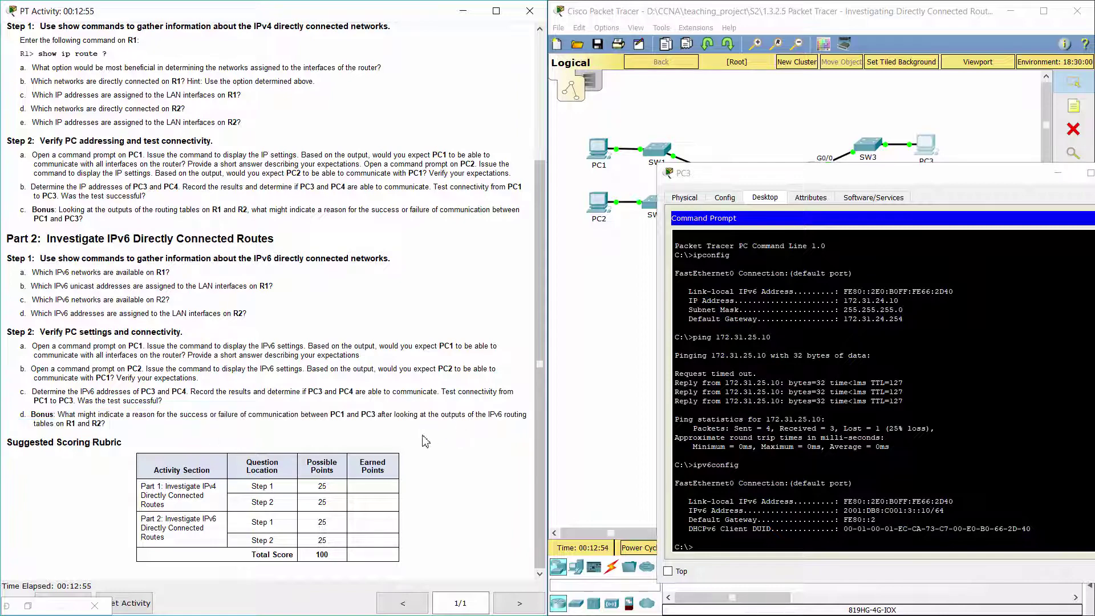